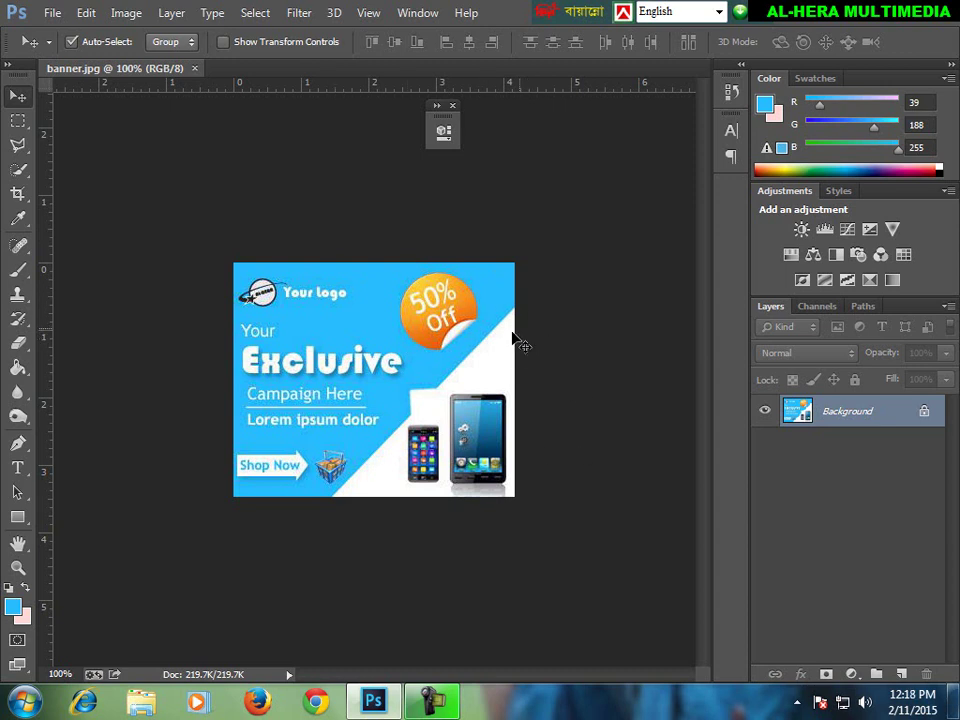
Create a 300 × 250 pixel Untitled-1 document, then glance back at banner.jpg.
click(52, 12)
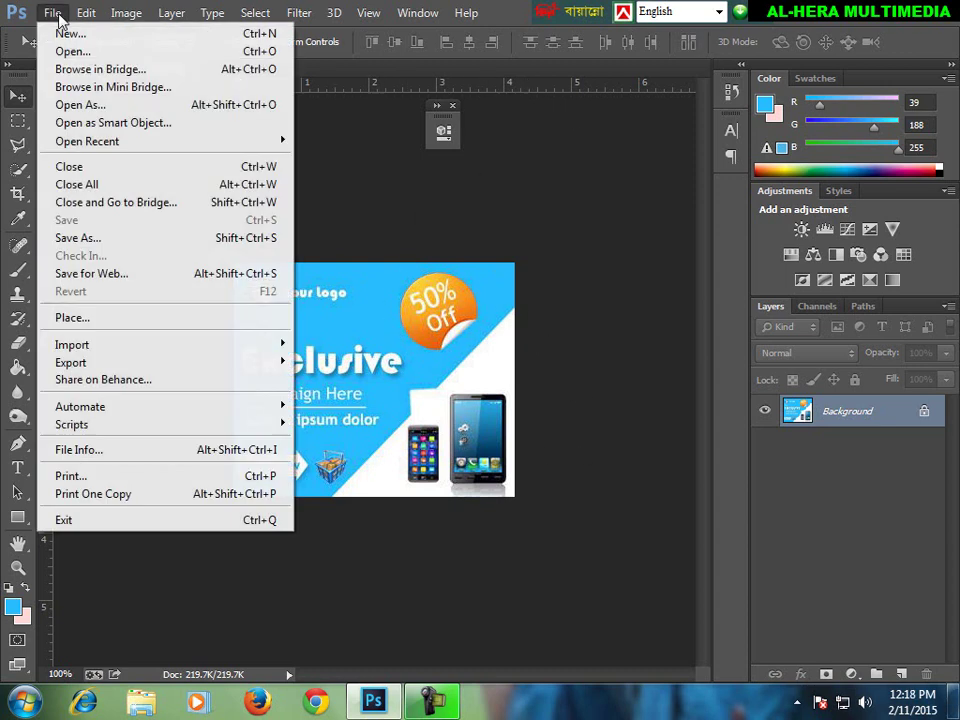
click(62, 33)
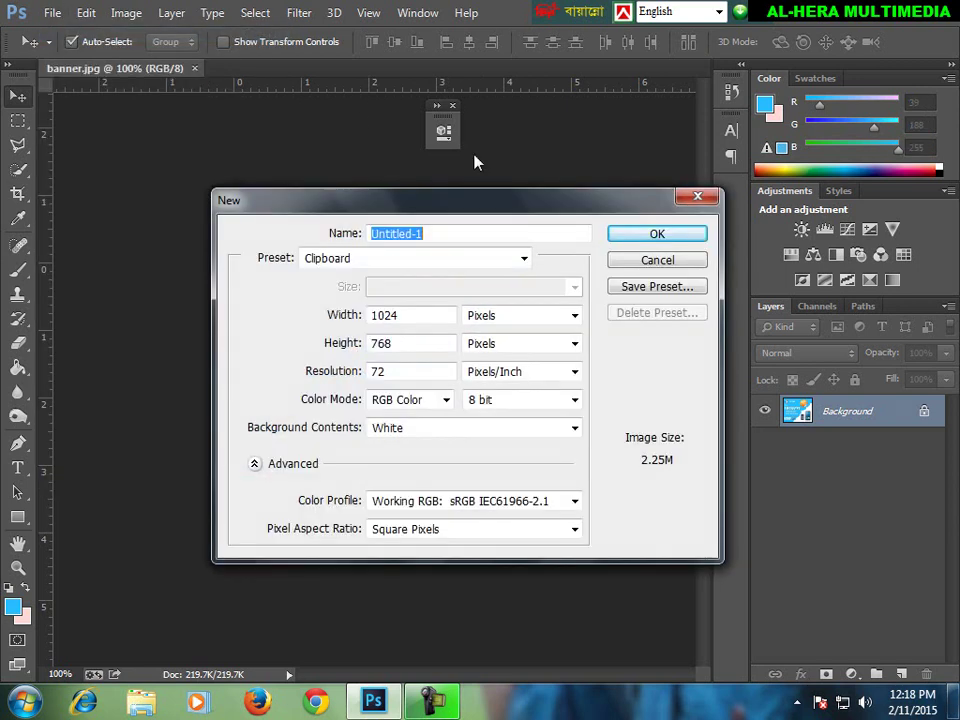
double_click(436, 319)
text(300)
key(Tab)
key(Tab)
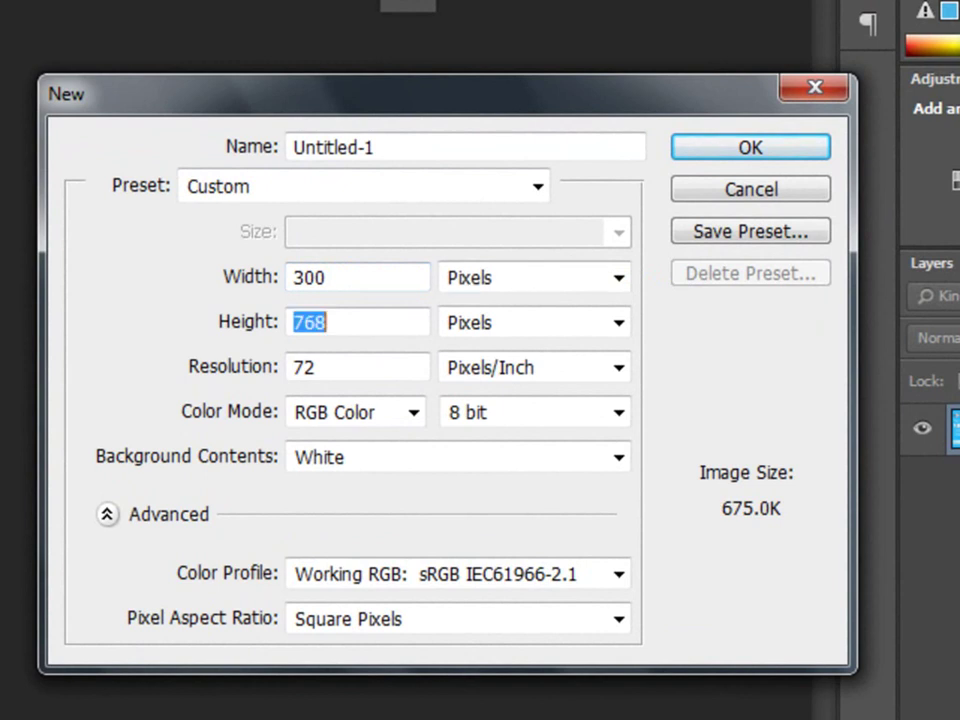
text(250)
key(Return)
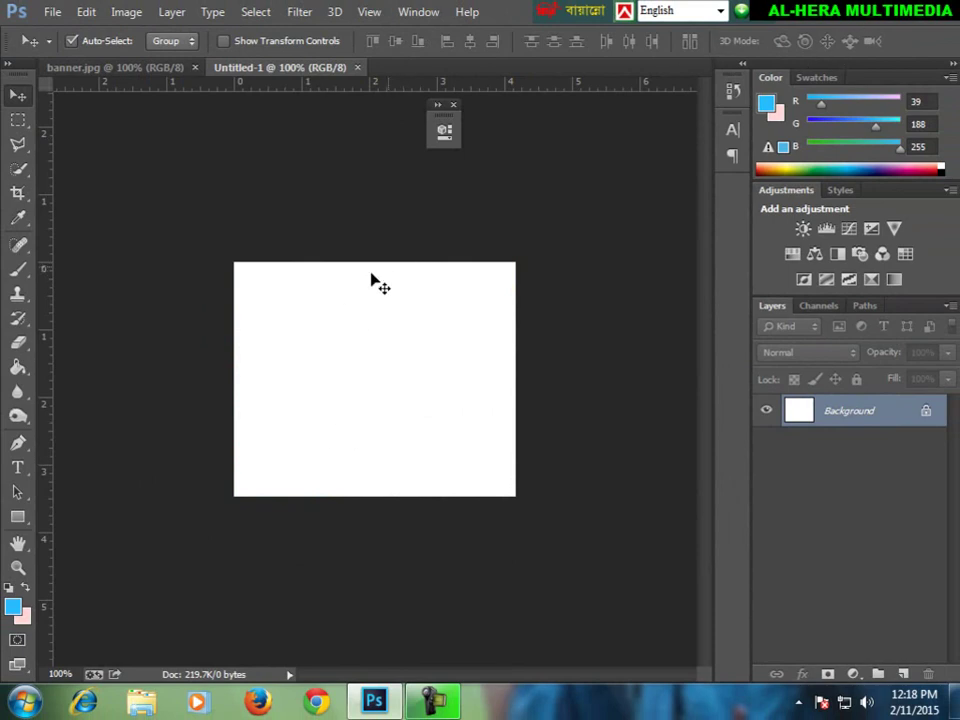
click(112, 67)
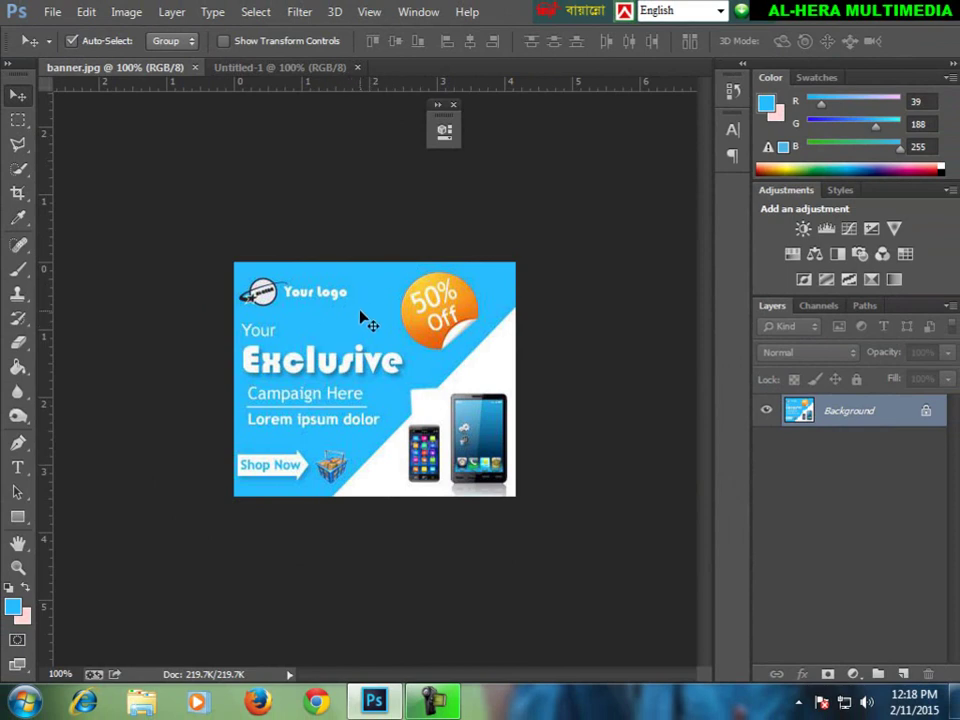
Set the foreground colour to light blue 27bcff.
click(290, 70)
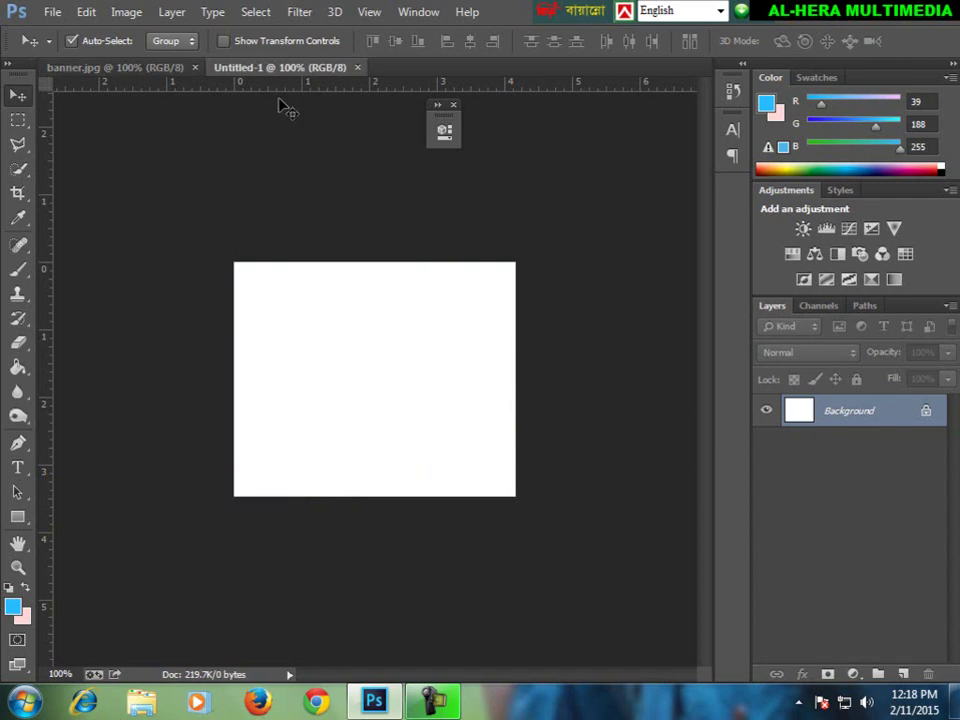
click(12, 606)
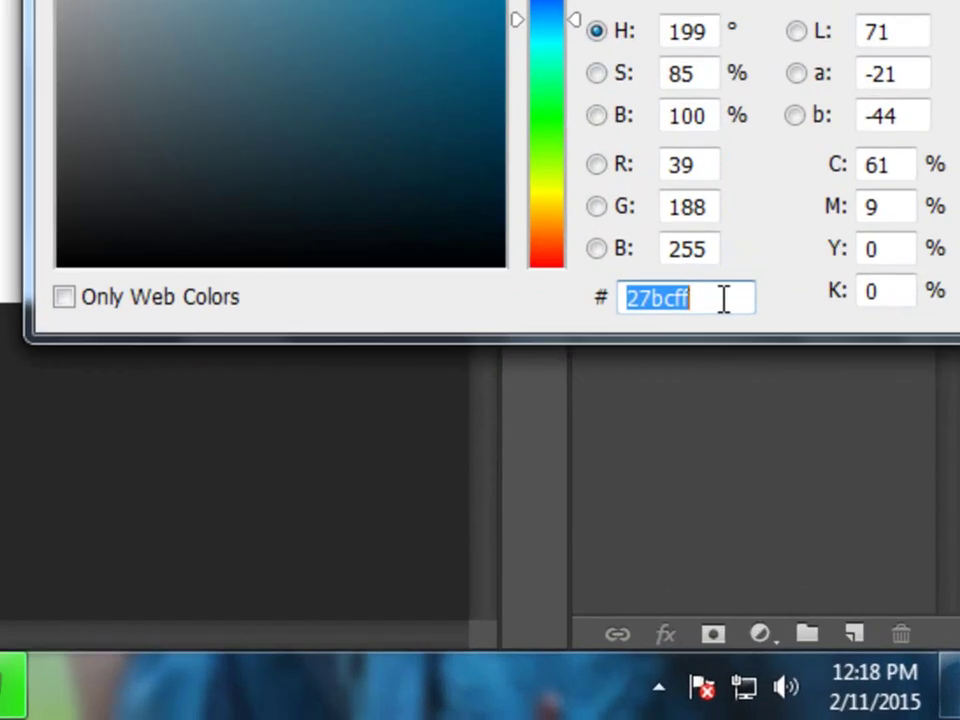
click(833, 496)
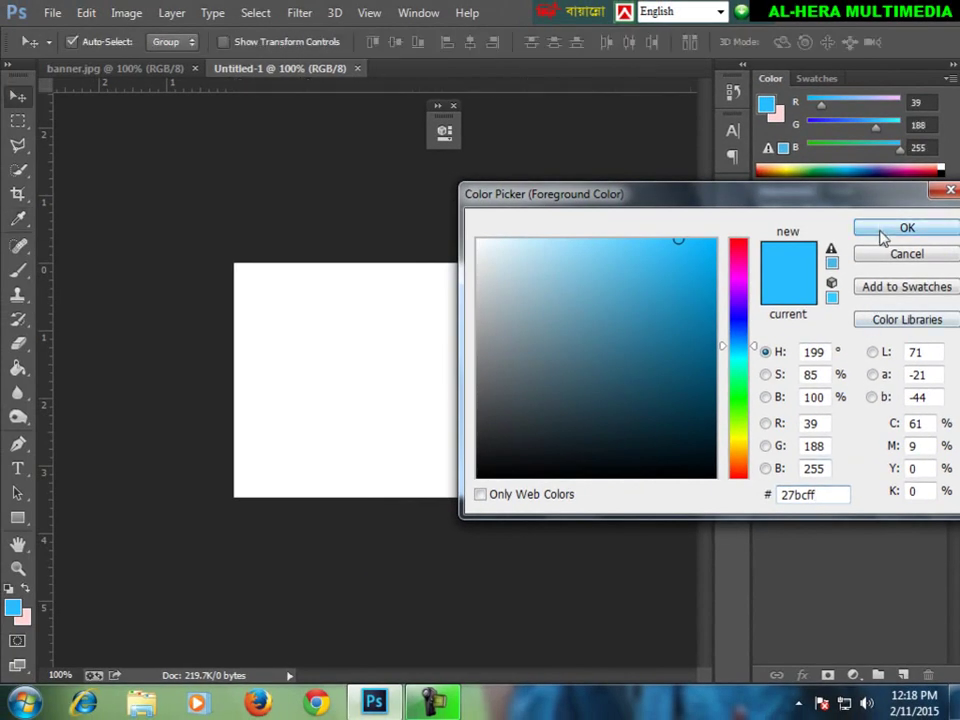
click(883, 237)
Fill a new Layer 1 with the blue, keeping the white Background unfilled.
click(18, 368)
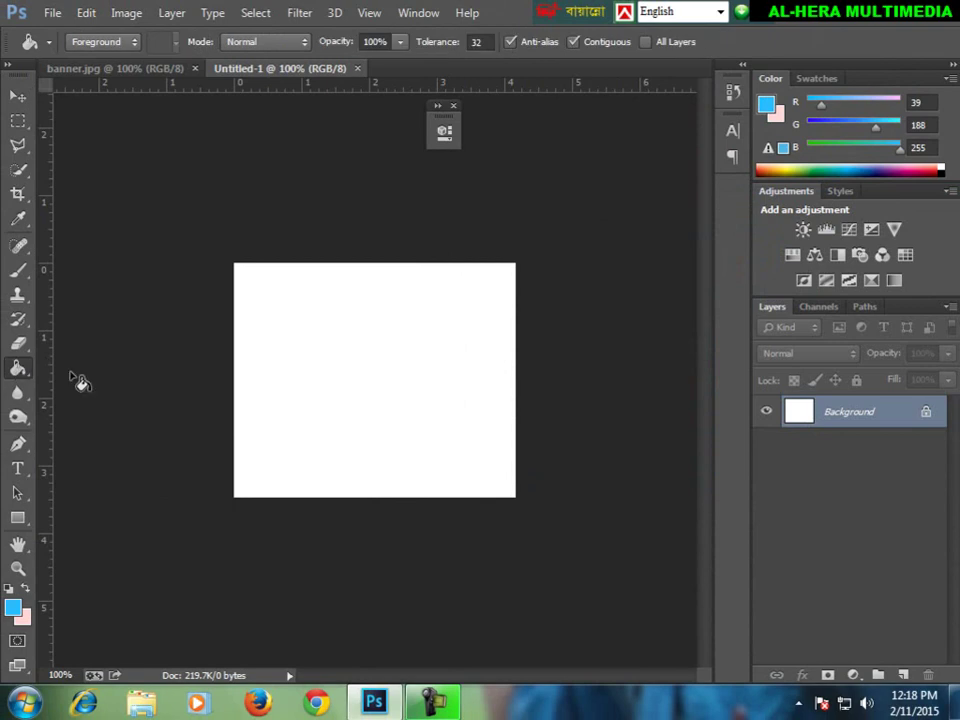
click(330, 386)
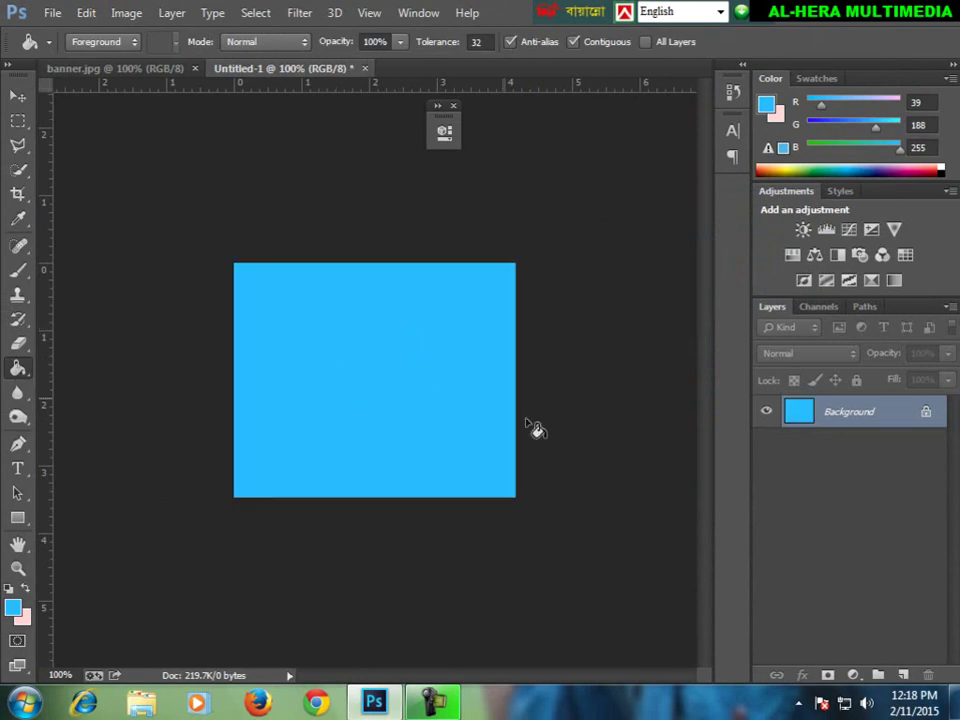
key(ctrl+z)
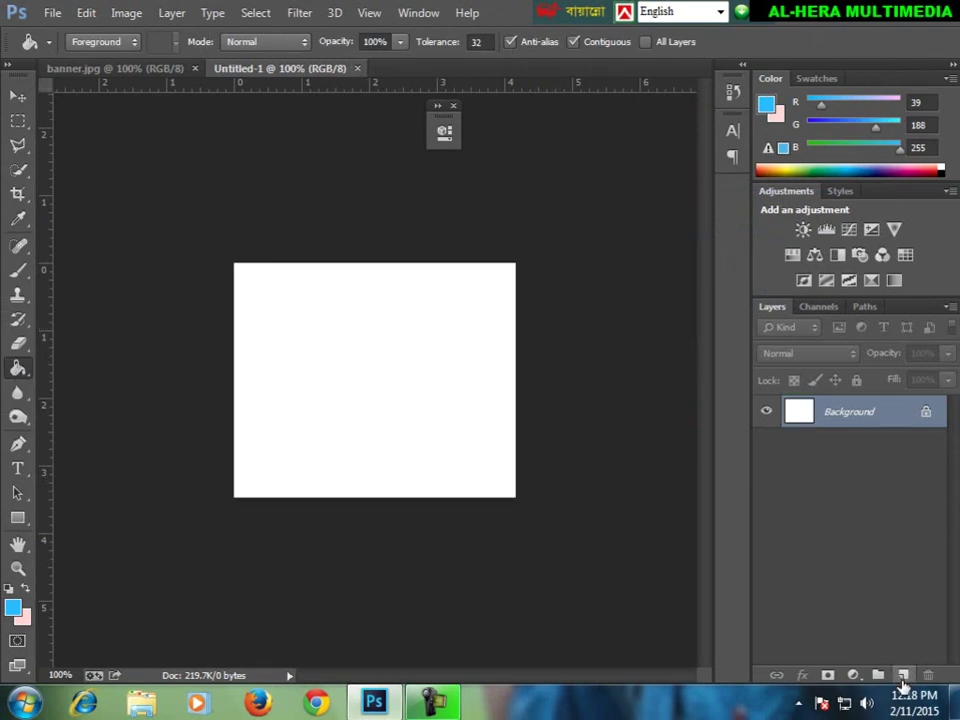
click(903, 676)
click(311, 446)
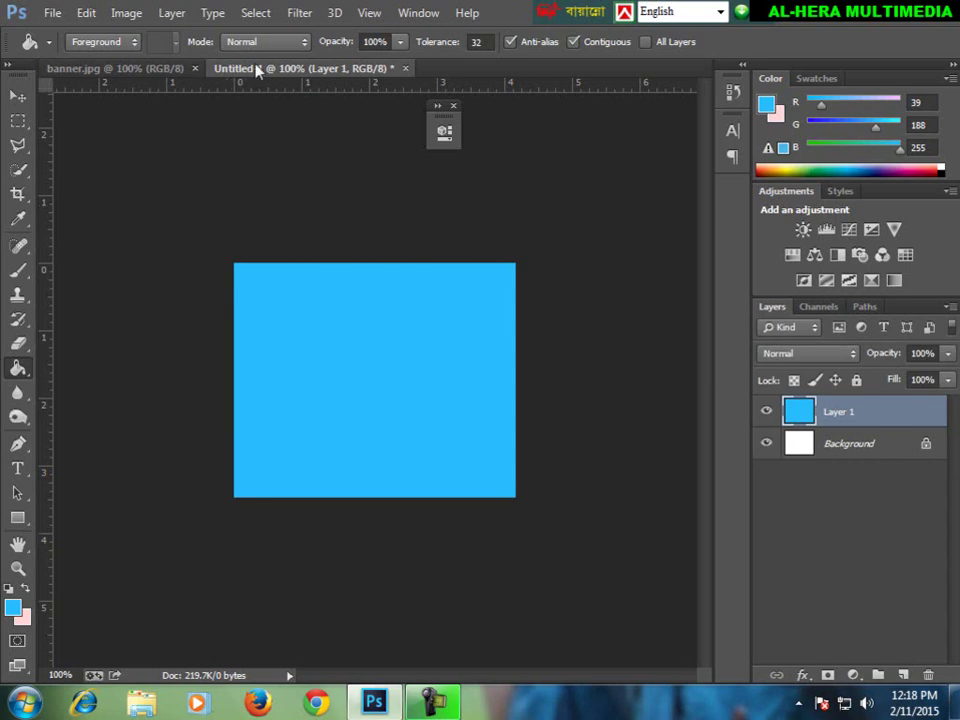
click(173, 74)
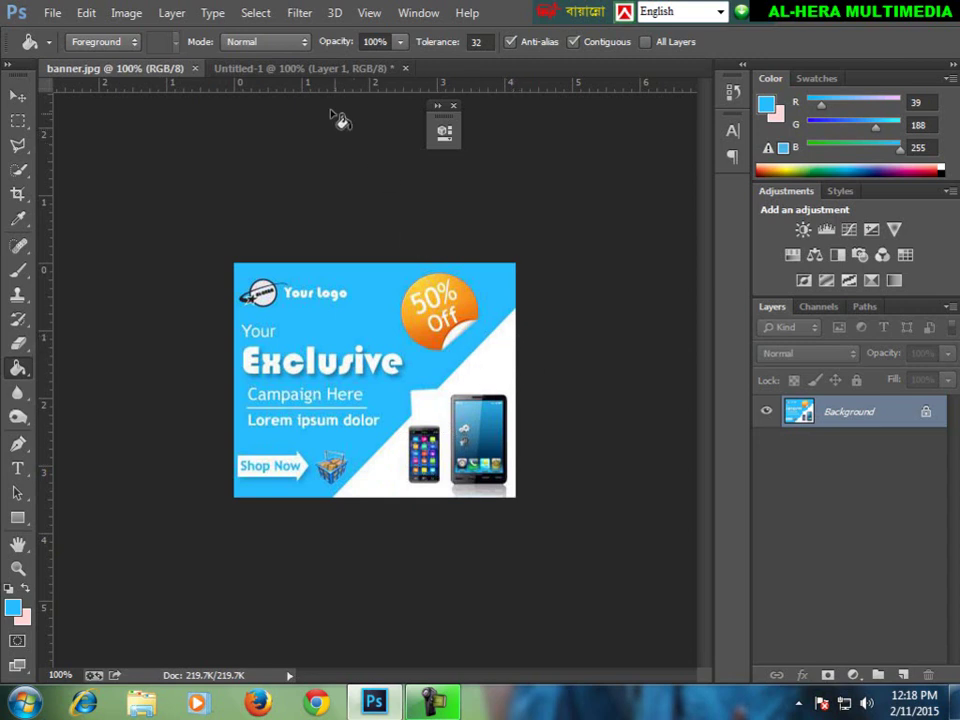
click(322, 68)
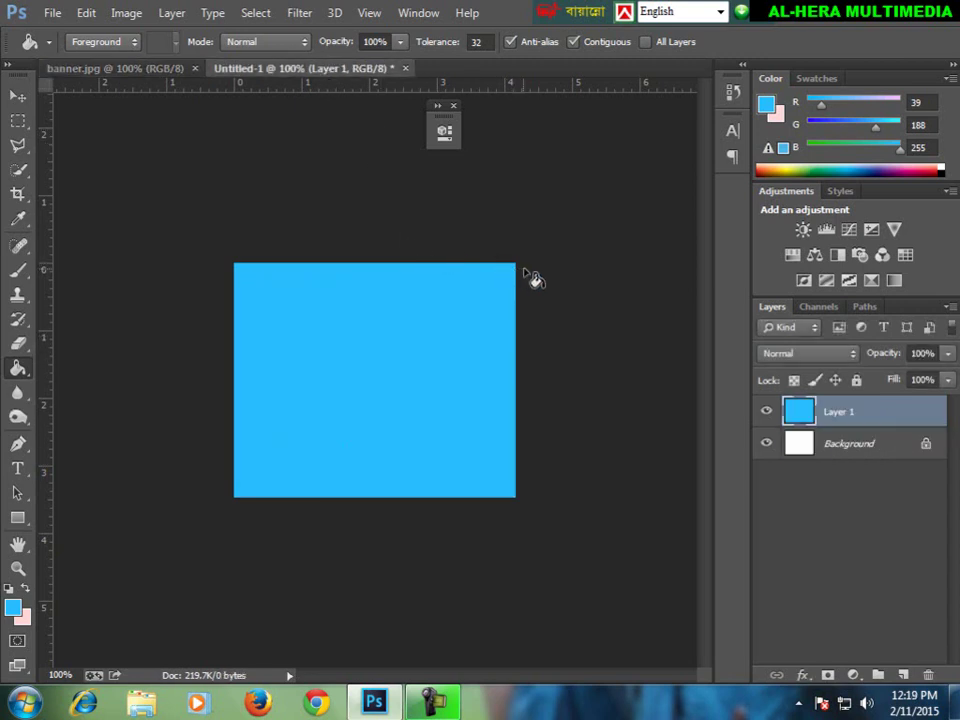
Choose the Polygonal Lasso Tool and compare against the reference banner.
click(17, 145)
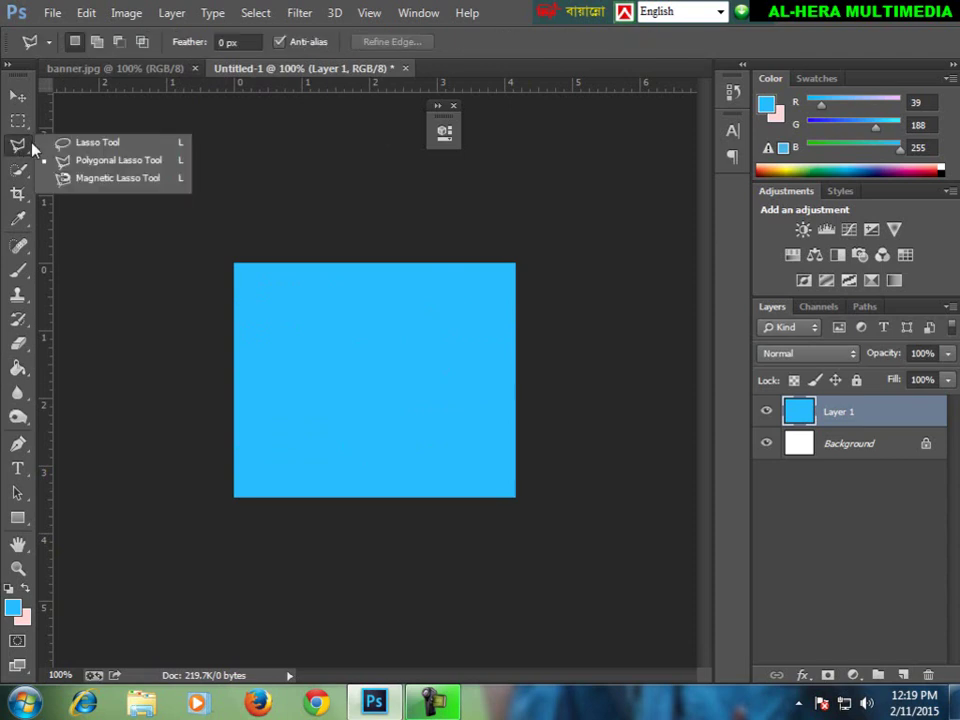
click(77, 163)
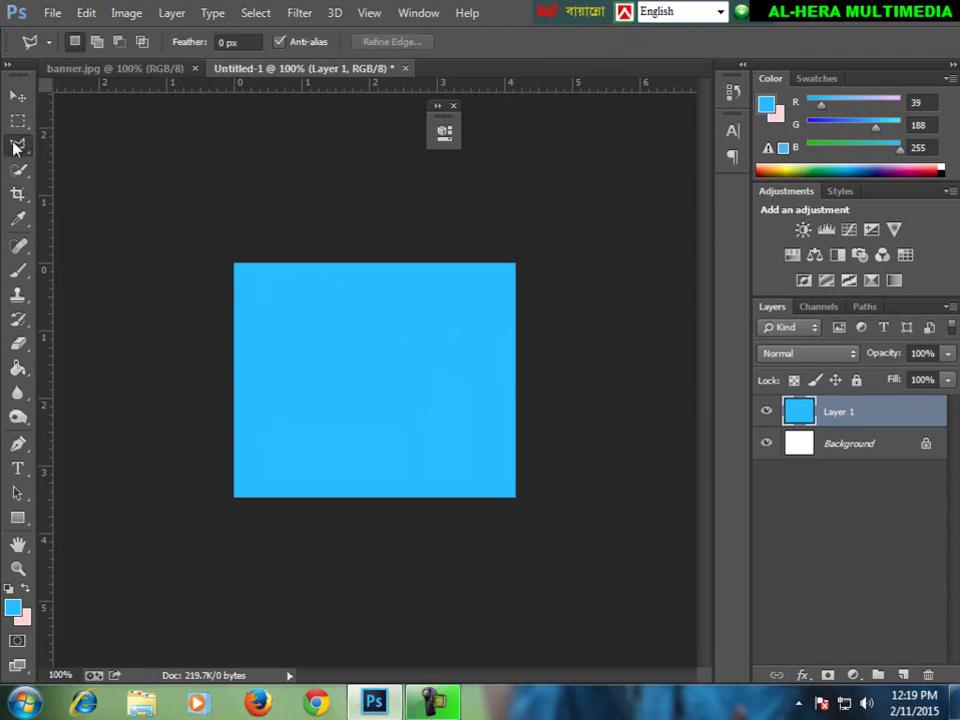
click(148, 69)
click(291, 72)
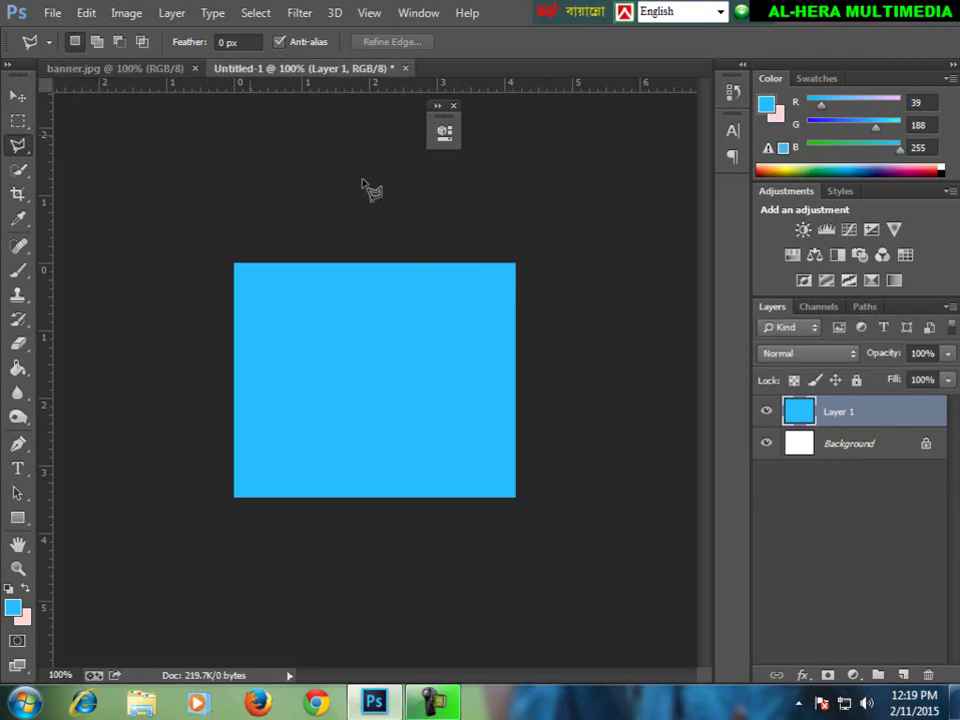
Select and delete the lower-right triangle of the blue layer to reveal a white diagonal.
click(514, 315)
click(345, 499)
click(591, 509)
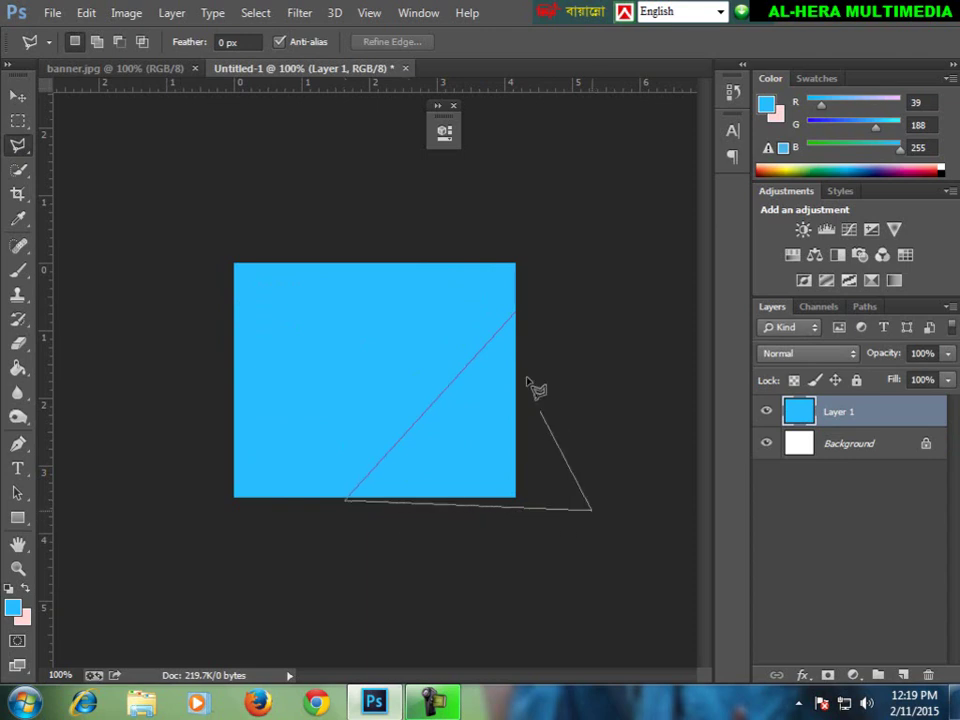
click(518, 320)
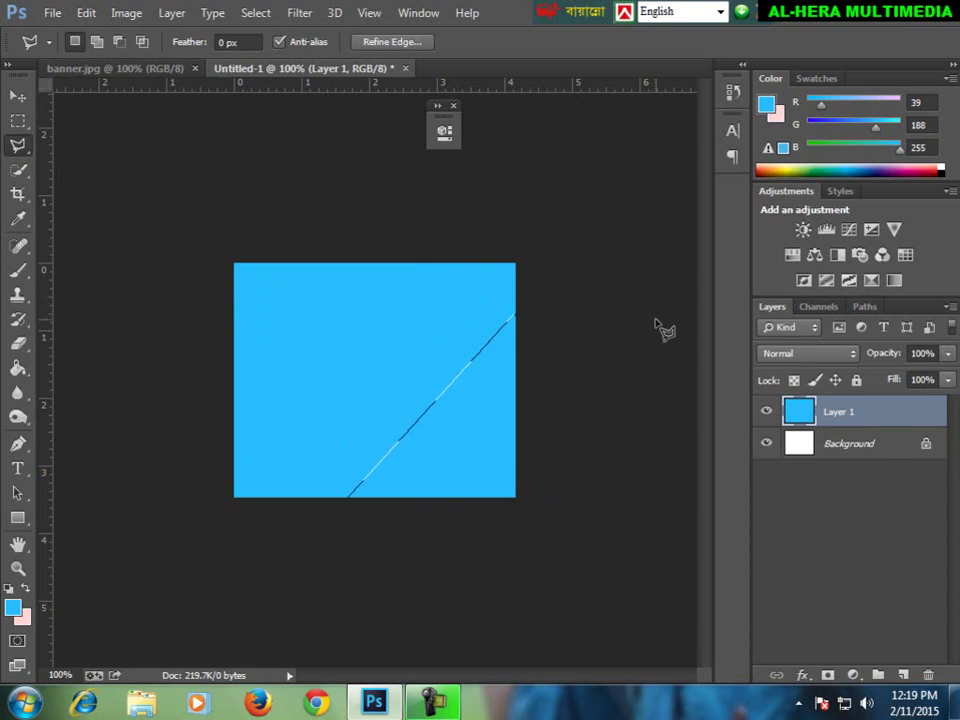
key(Delete)
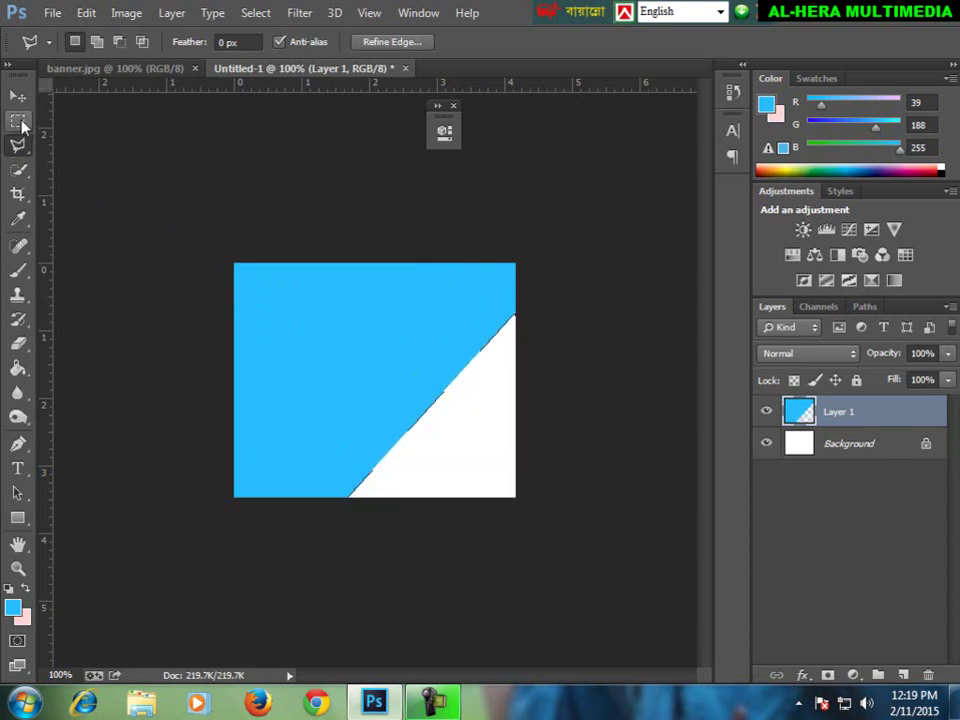
click(19, 121)
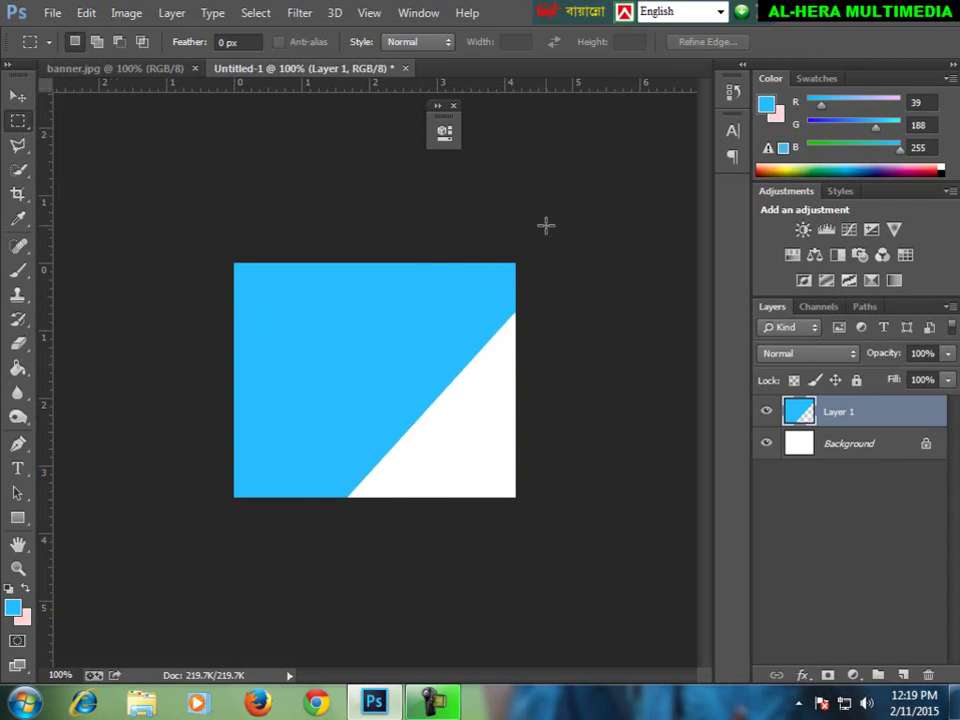
click(170, 75)
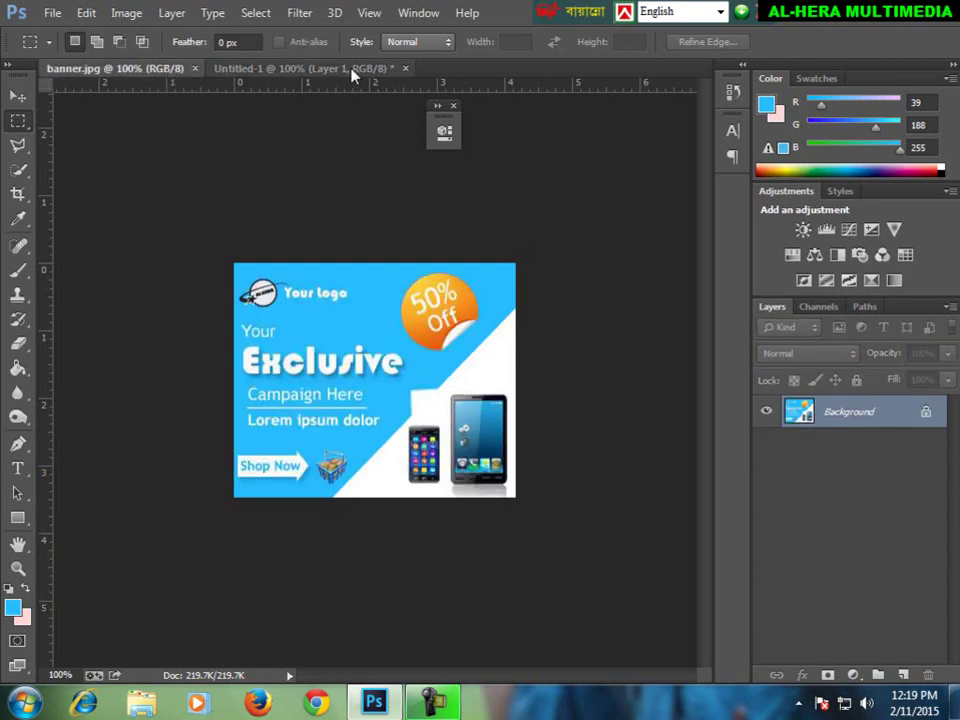
click(352, 75)
Toggle between the Photoshop reference and Illustrator, ending on the blank Untitled-1 artboard.
click(156, 68)
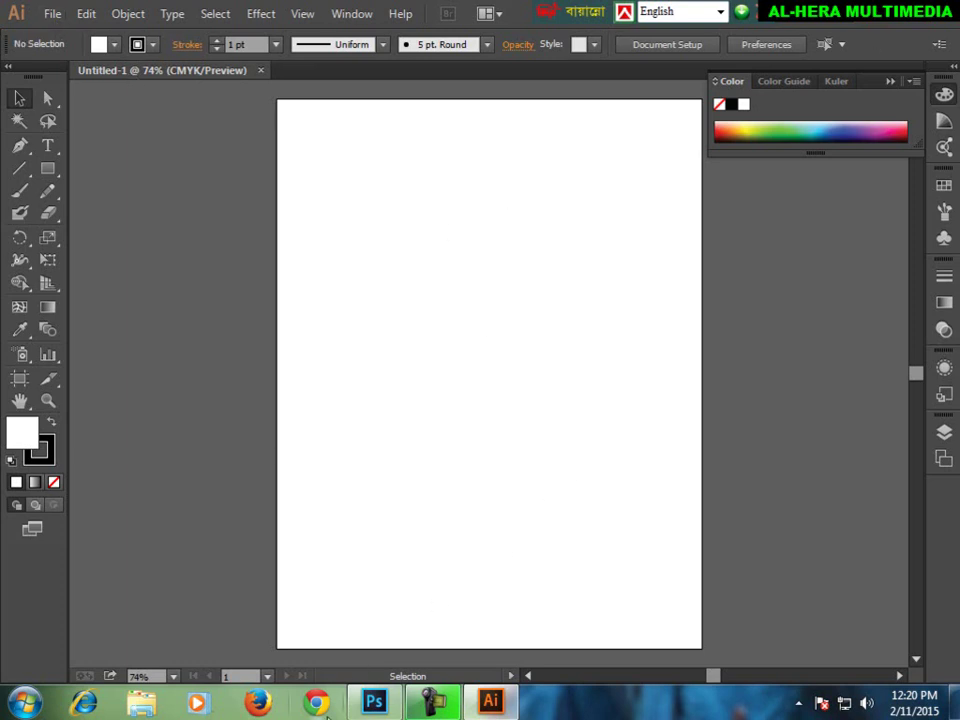
click(374, 704)
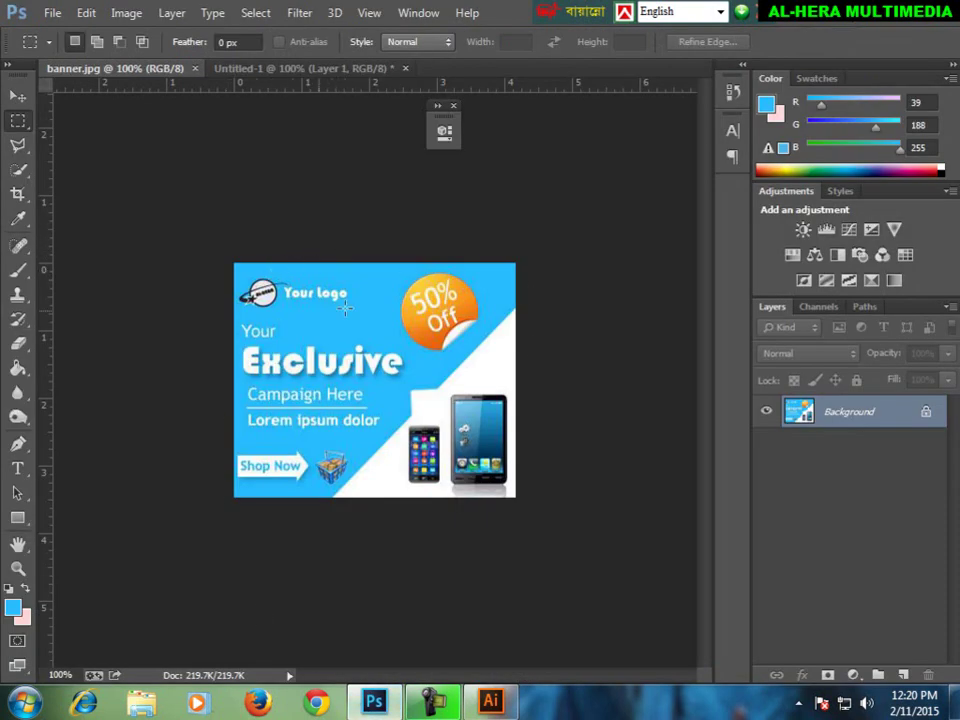
click(490, 704)
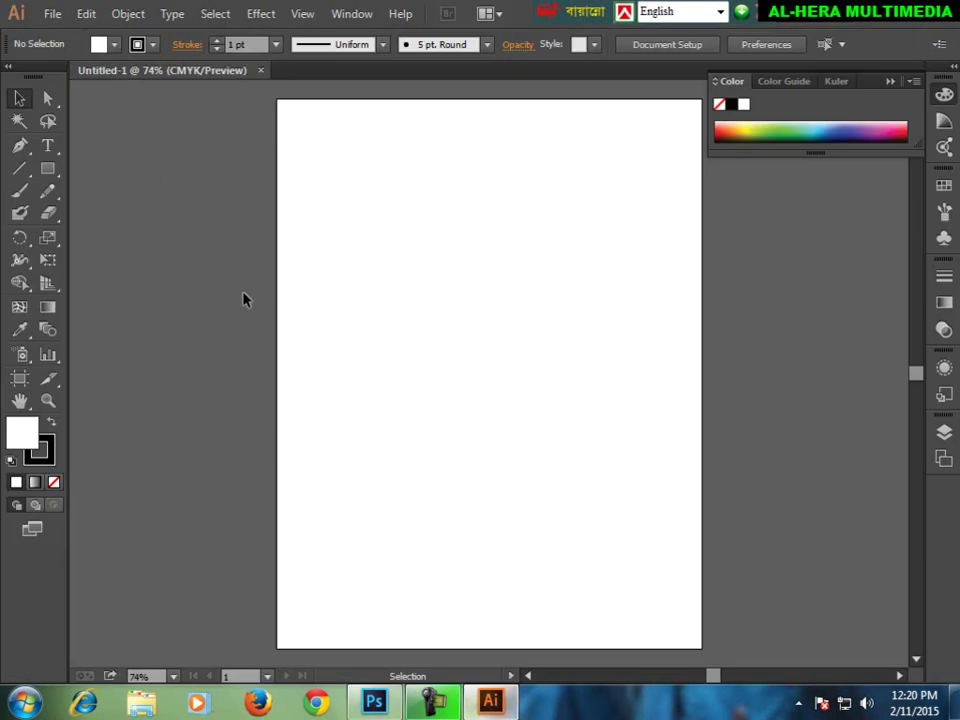
click(372, 710)
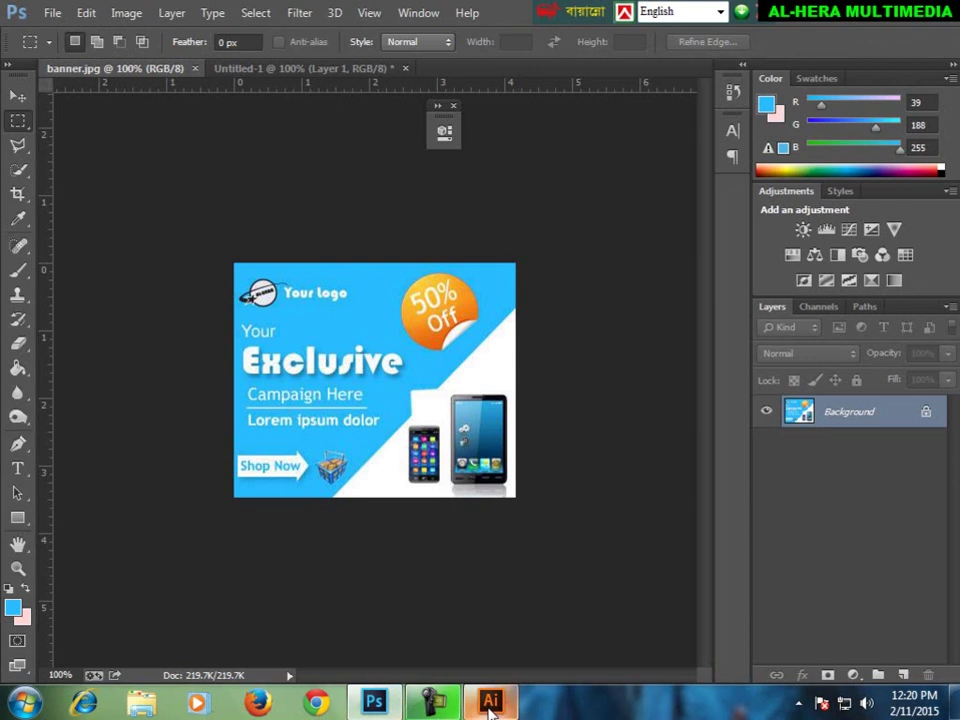
click(486, 710)
click(372, 708)
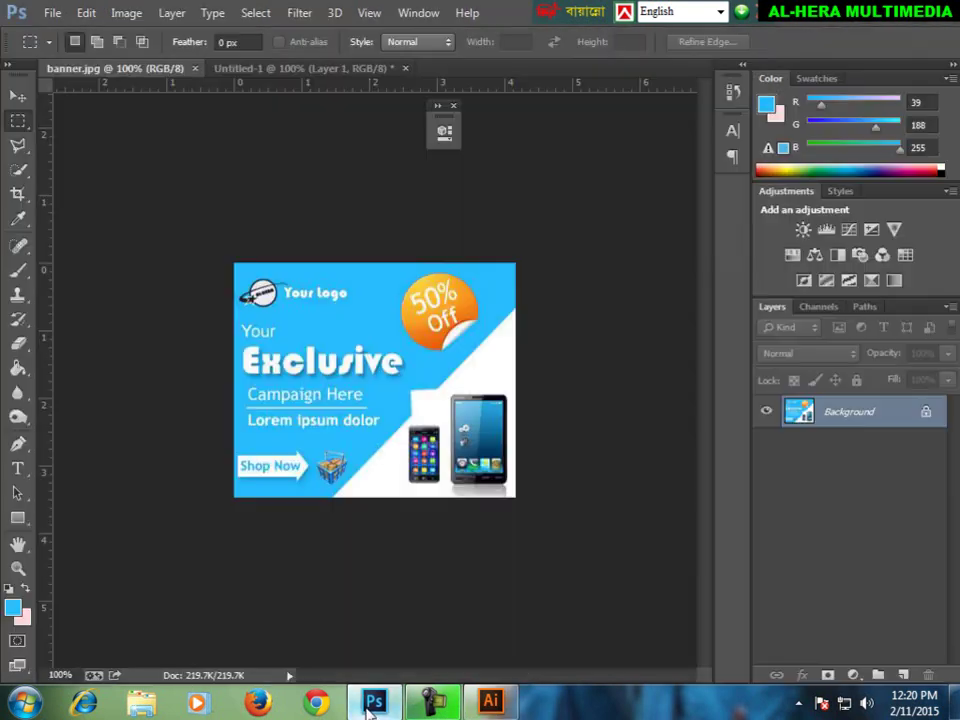
click(492, 700)
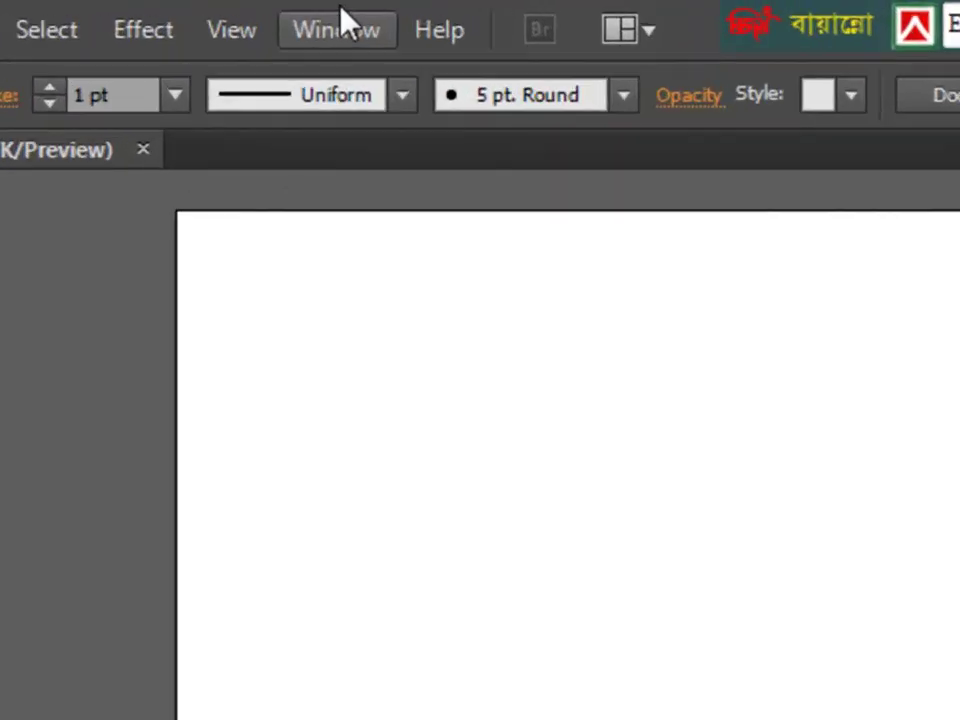
Drag the Sticker - Orange symbol from Web Buttons and Bars onto the artboard and close the library.
click(351, 14)
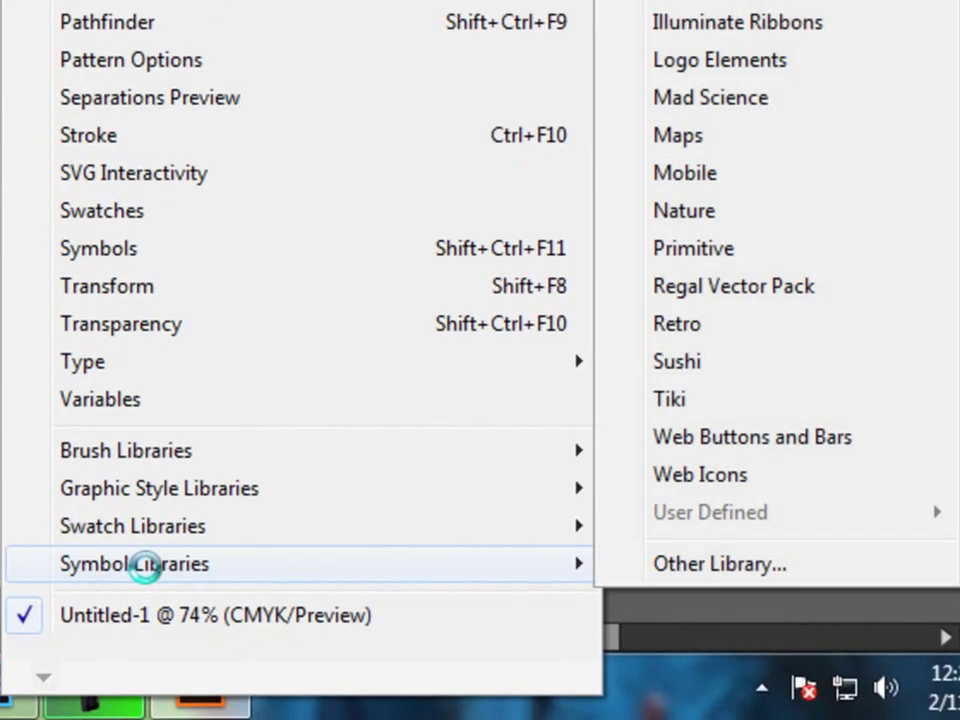
mouse_move(308, 596)
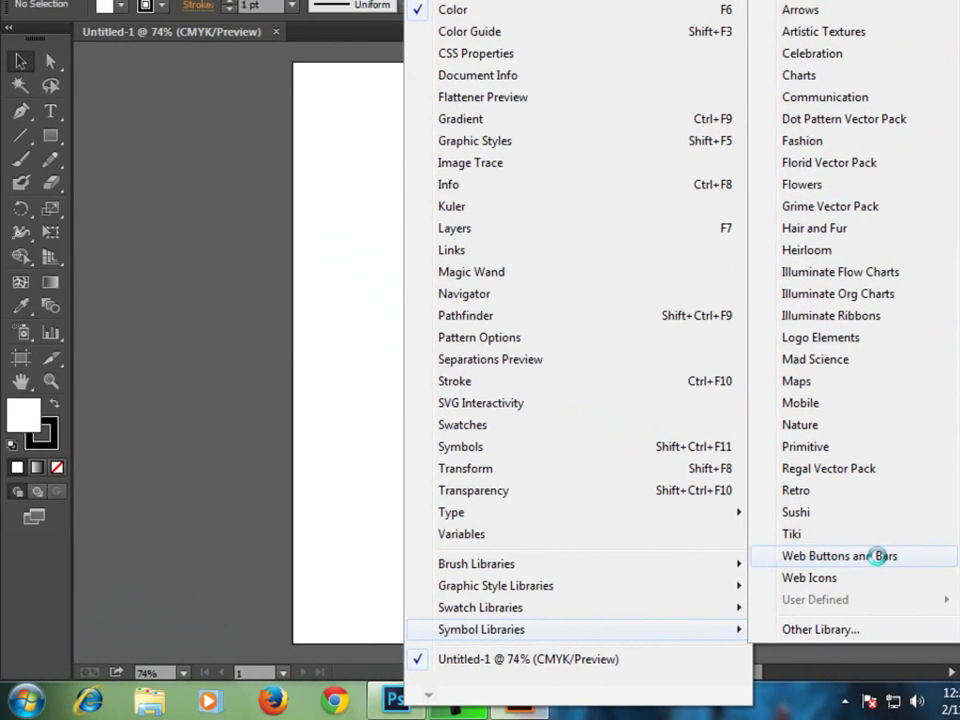
click(876, 556)
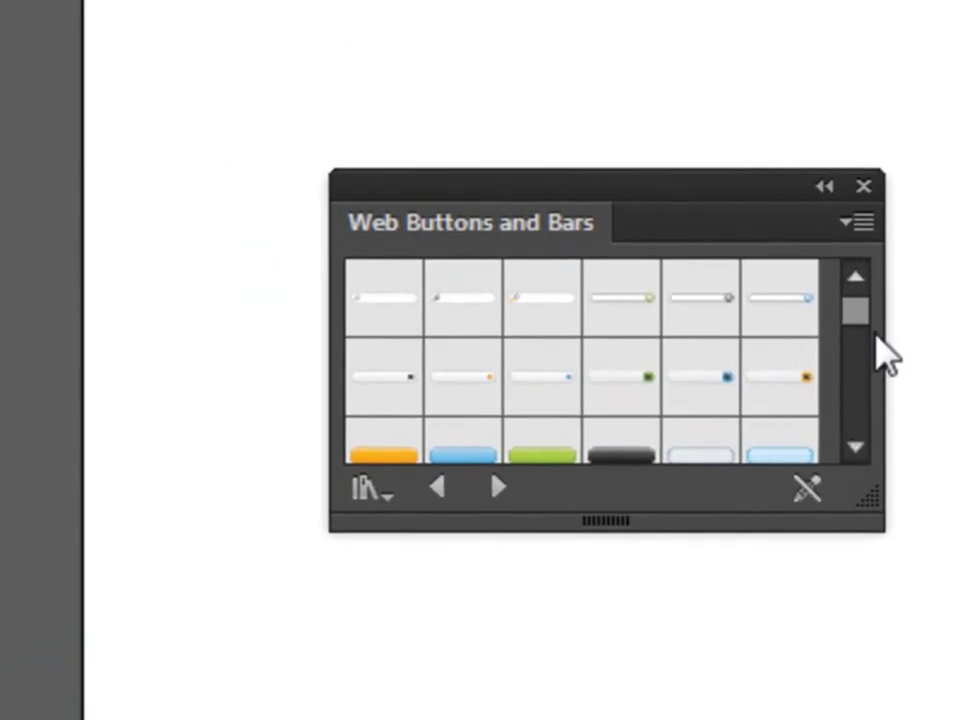
drag(750, 313, 744, 376)
drag(847, 390, 842, 409)
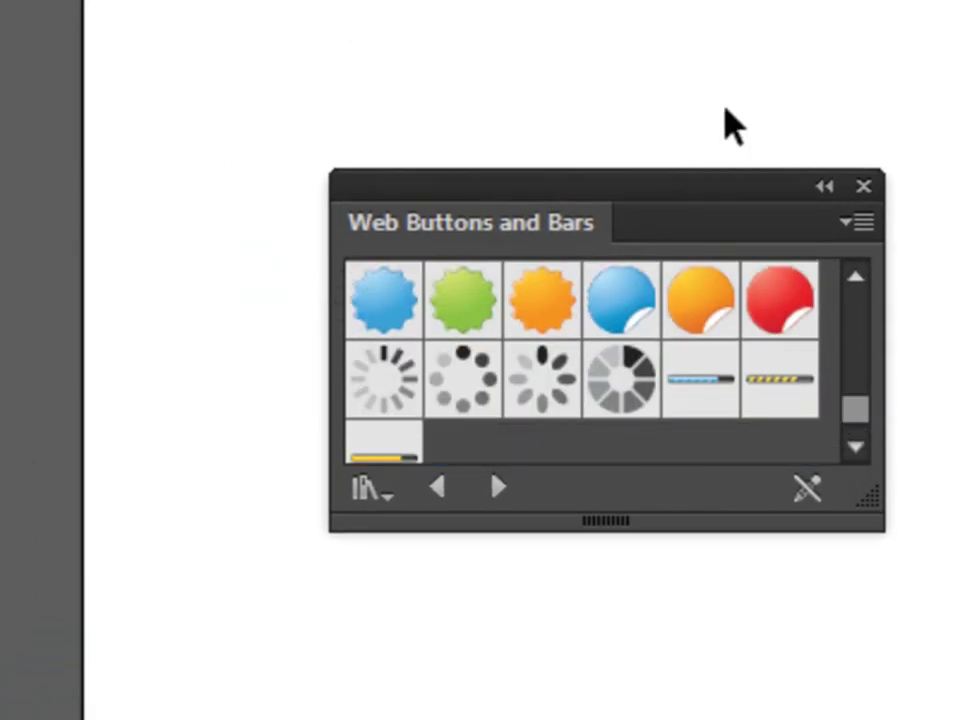
drag(718, 300, 480, 700)
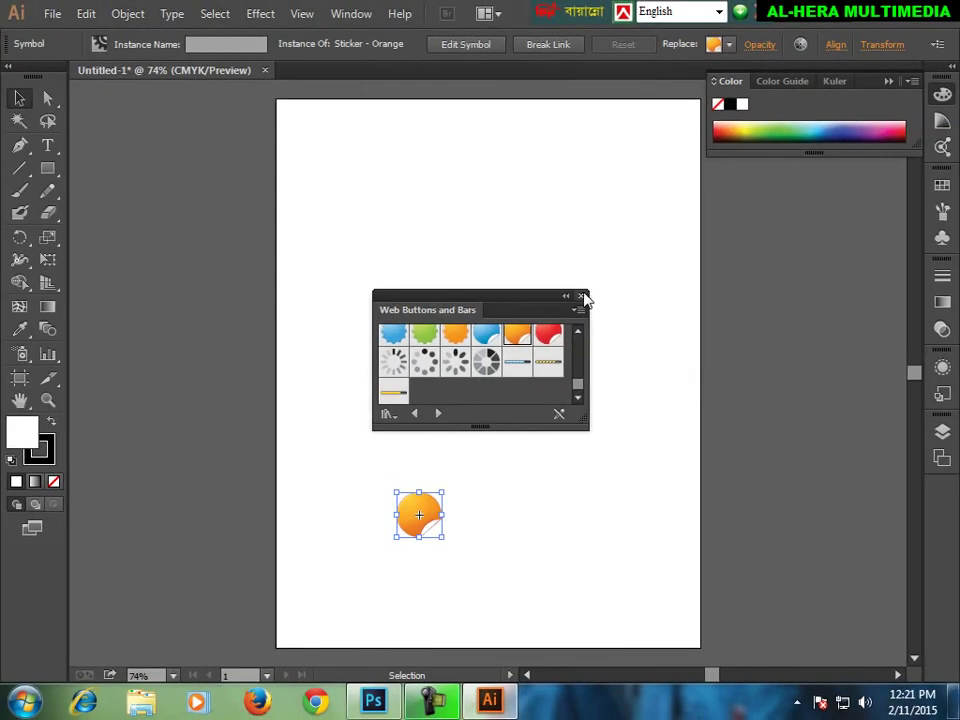
click(583, 296)
Copy the orange sticker and paste it into Photoshop's Untitled-1 as a Smart Object.
click(90, 14)
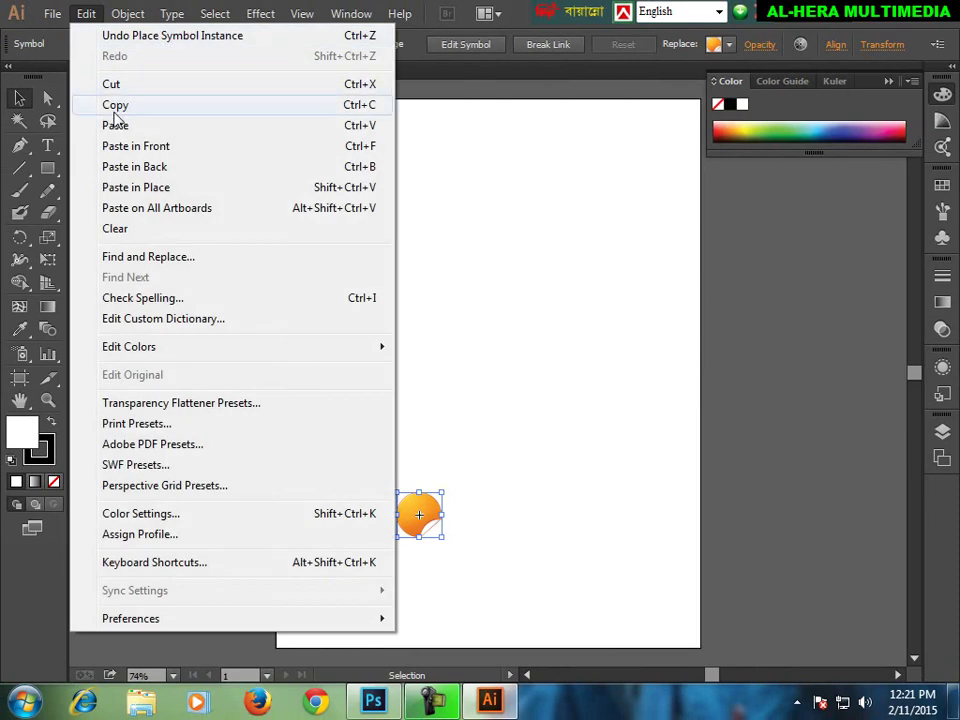
click(114, 106)
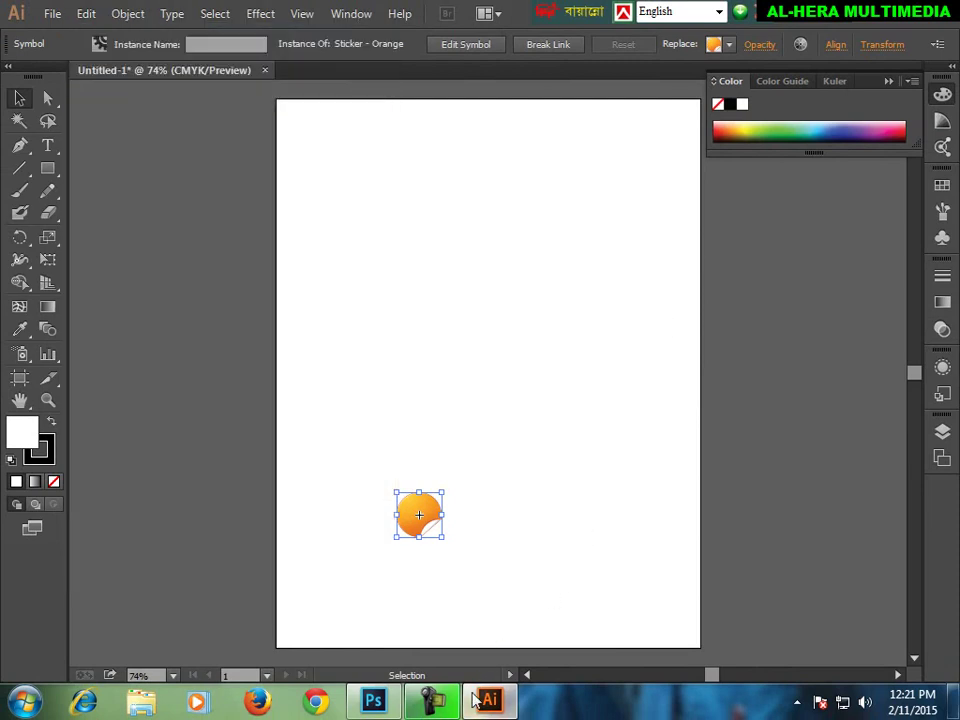
click(373, 700)
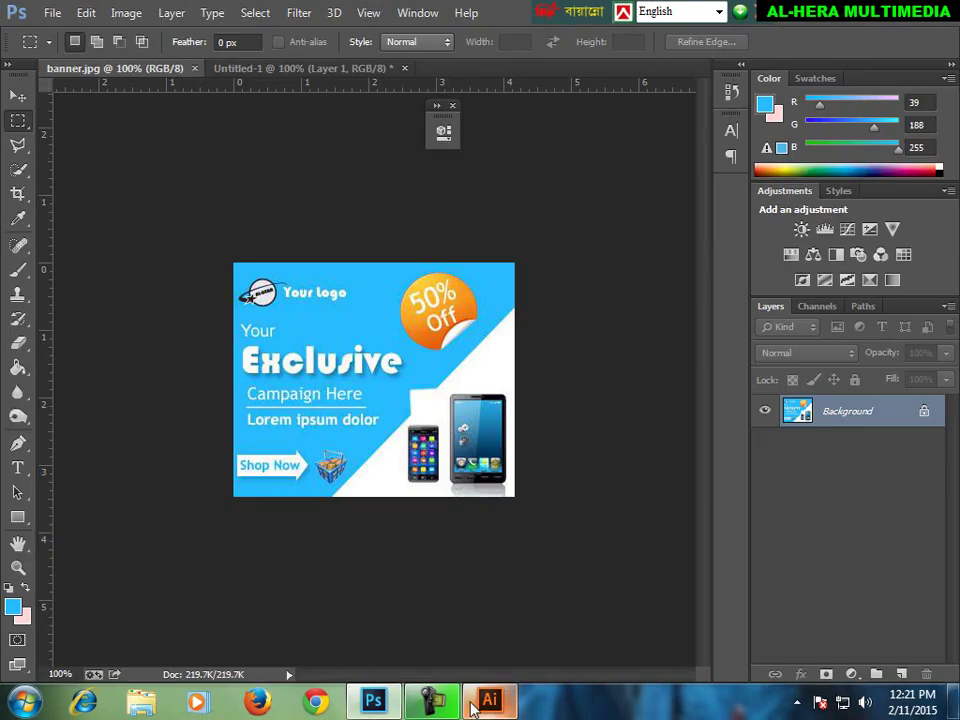
click(287, 68)
click(88, 13)
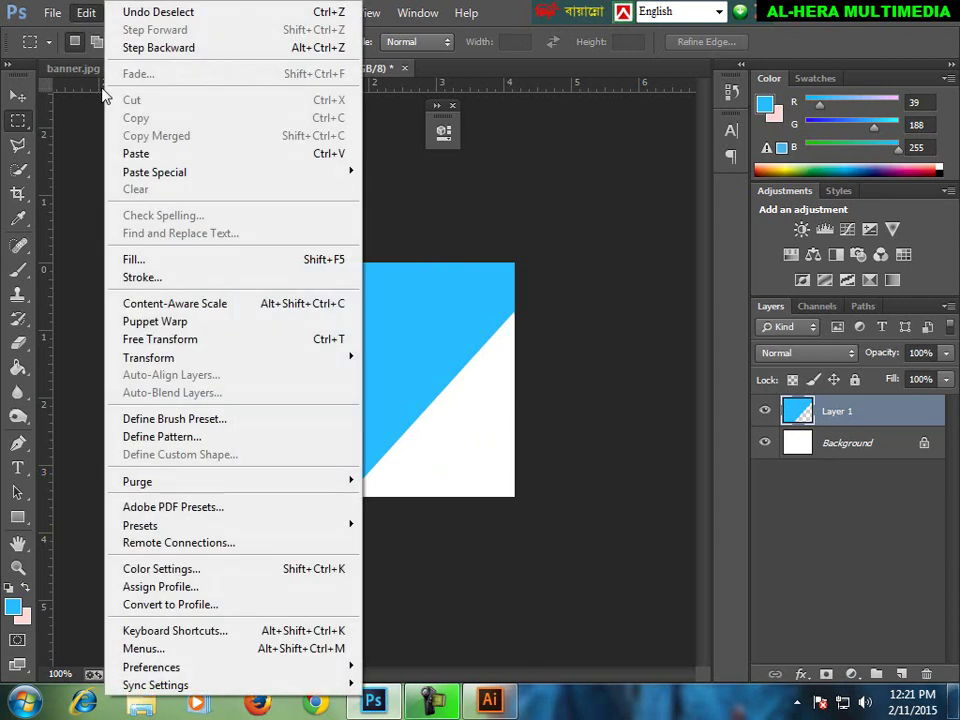
click(120, 153)
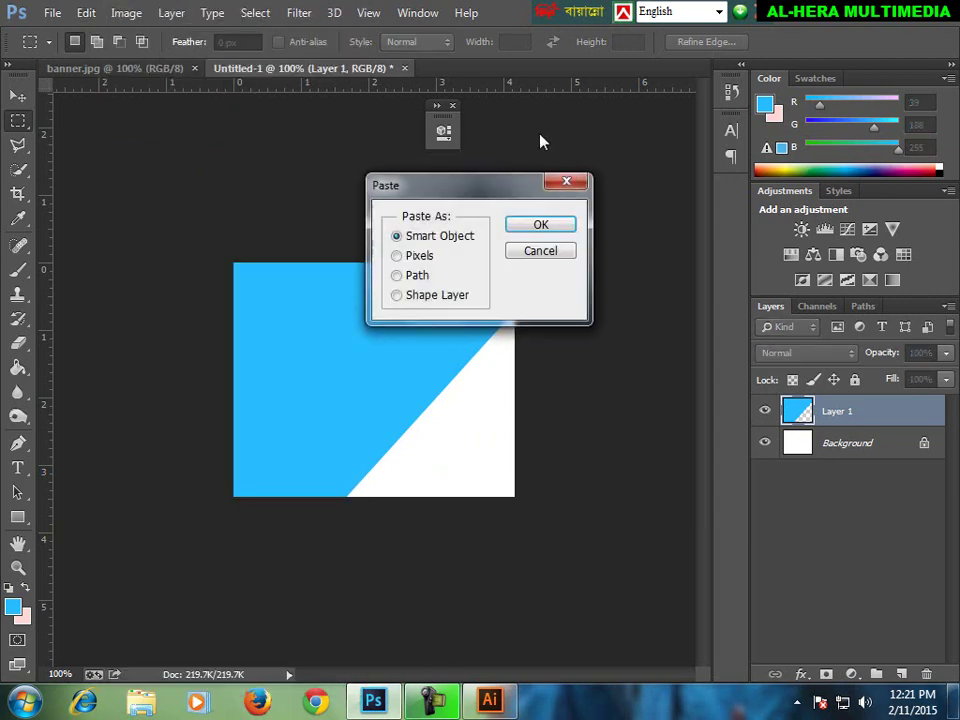
click(539, 227)
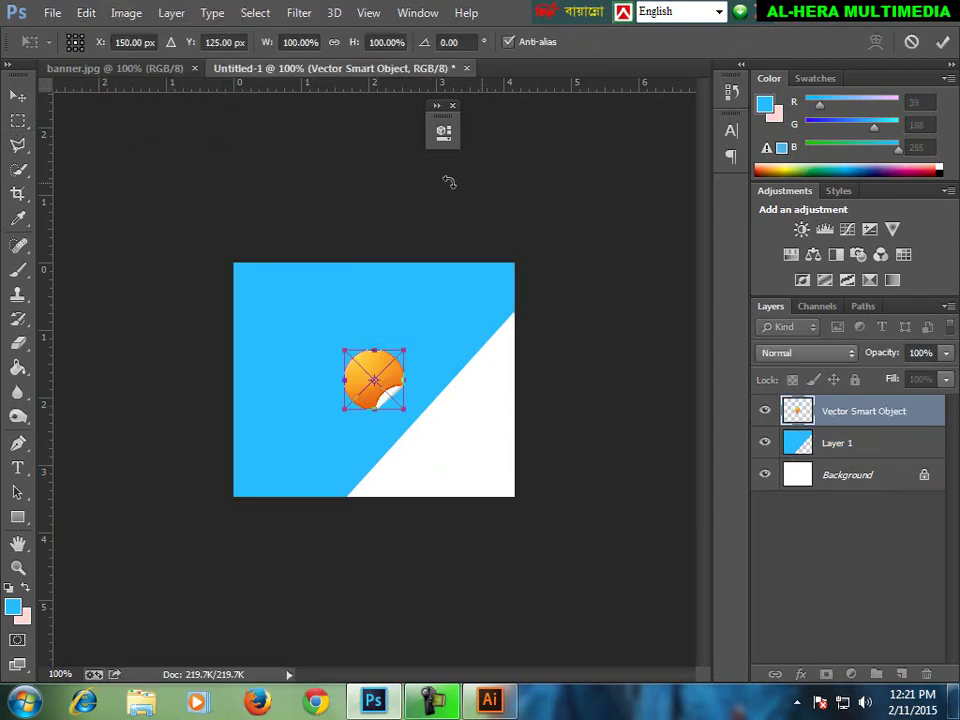
key(Return)
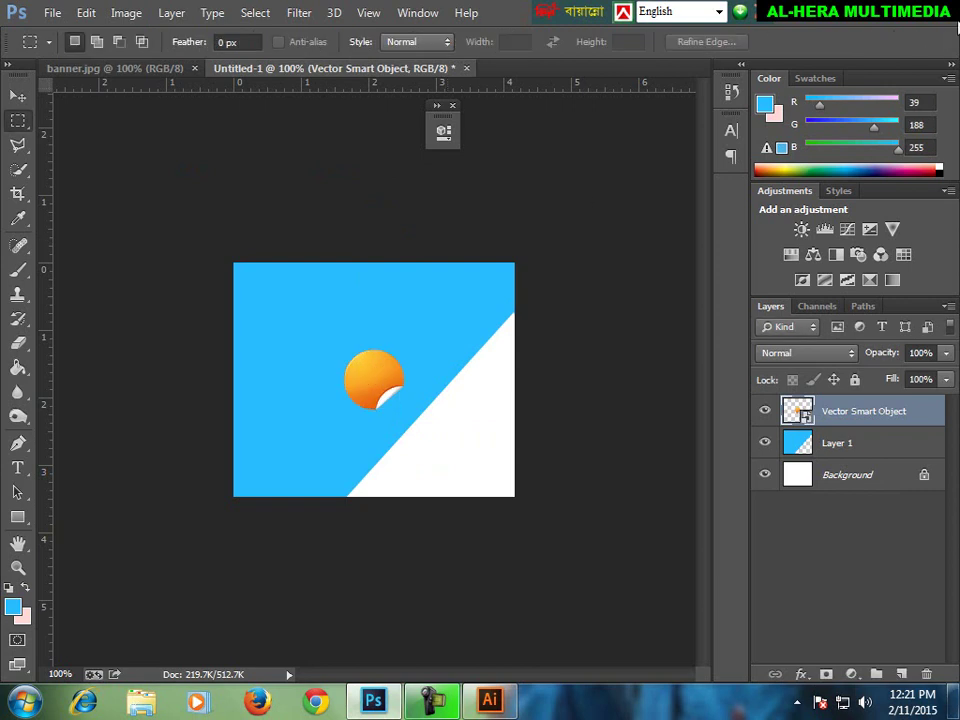
Quit Illustrator without saving and return to the Photoshop banner.
click(882, 14)
click(489, 700)
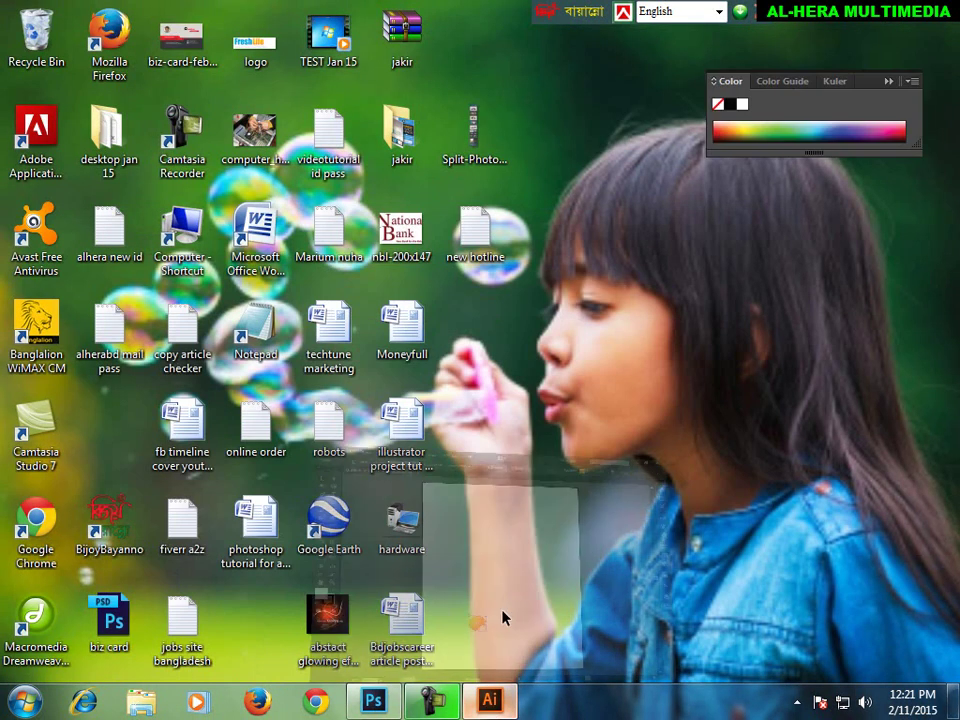
key(ctrl+q)
click(563, 378)
click(575, 380)
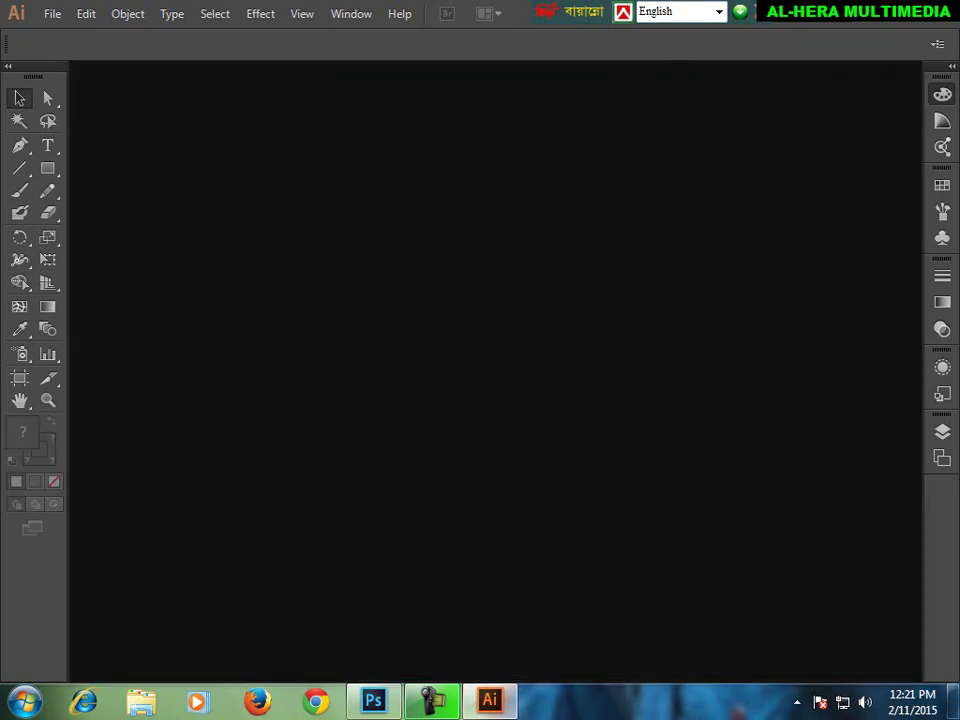
click(373, 702)
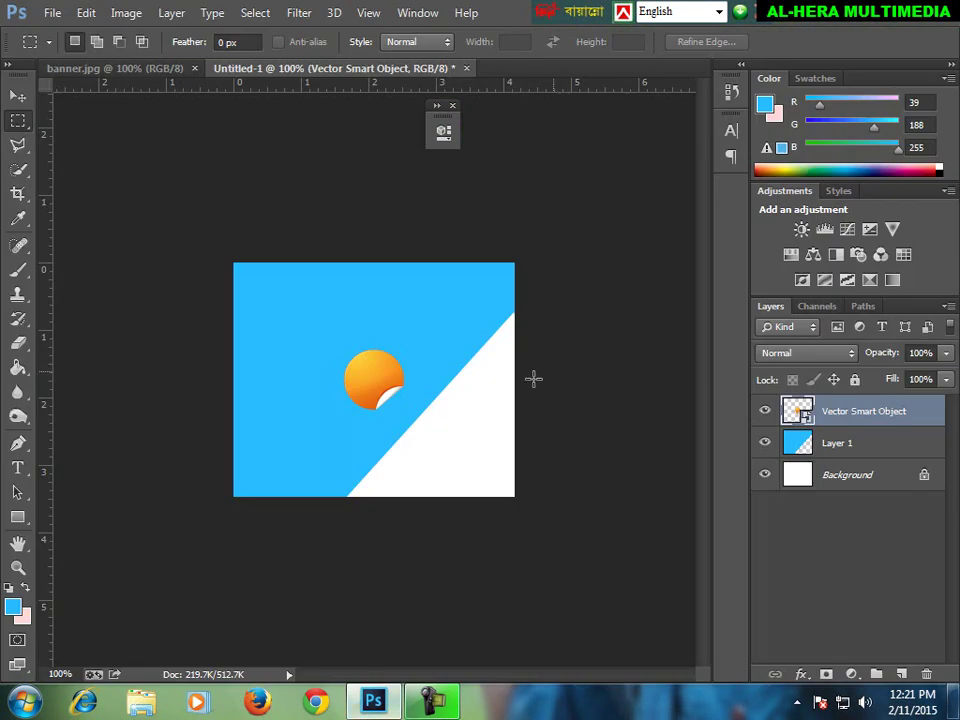
Move the sticker to the top right and scale it to about 119%.
click(17, 96)
drag(366, 375, 441, 306)
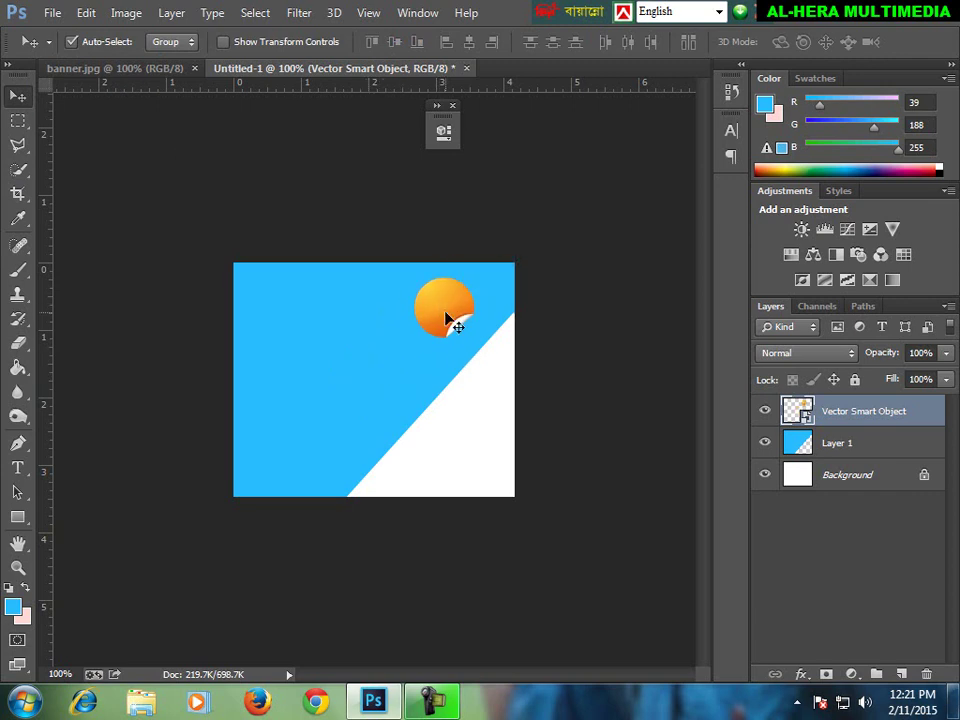
key(ctrl+t)
mouse_move(472, 276)
mouse_down()
mouse_move(480, 271)
mouse_move(463, 291)
mouse_up()
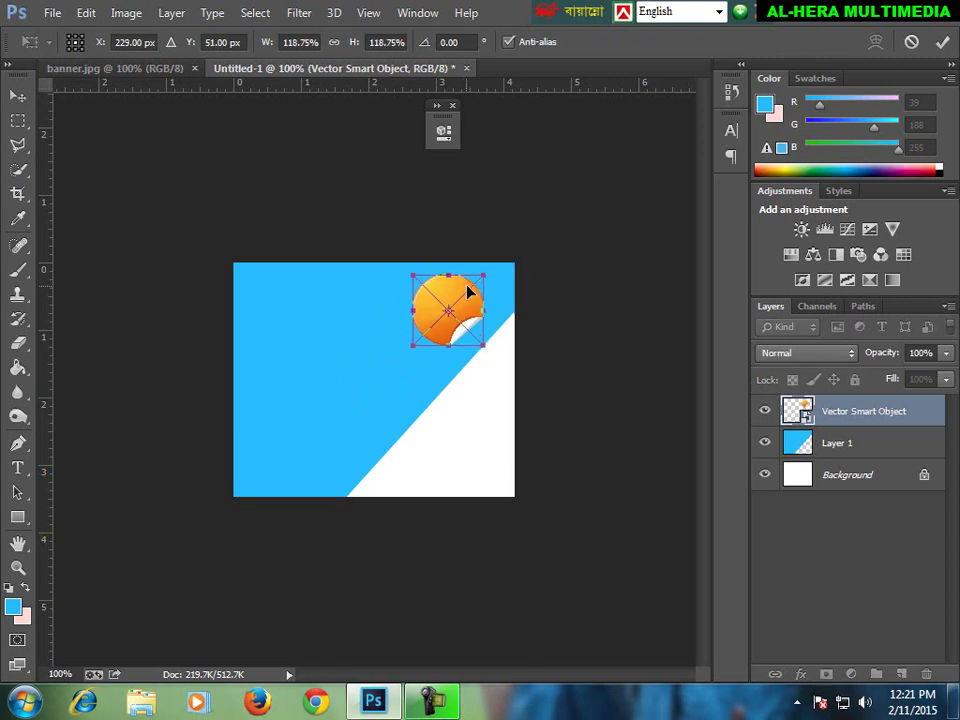
key(Return)
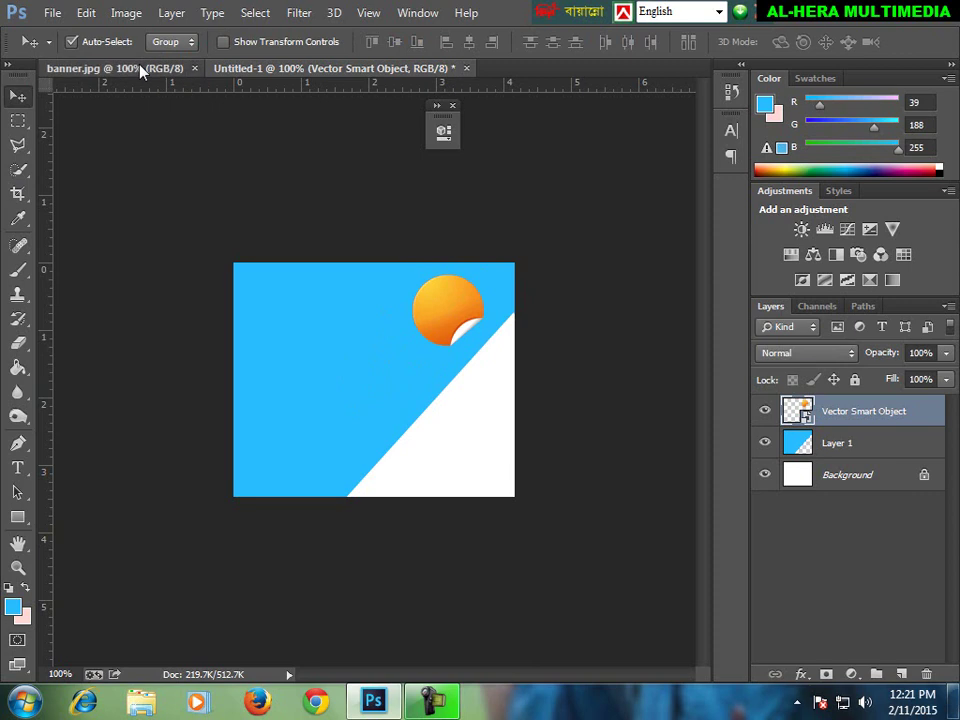
click(139, 70)
click(291, 70)
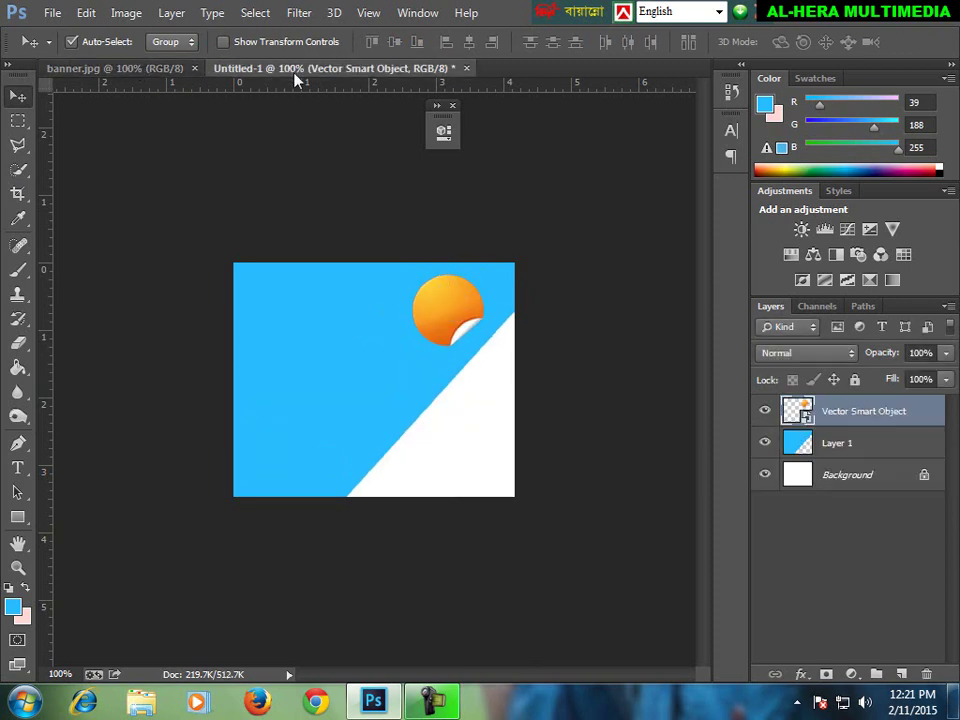
Enlarge the sticker further to about 131% and compare with banner.jpg.
key(ctrl+t)
drag(483, 277, 487, 274)
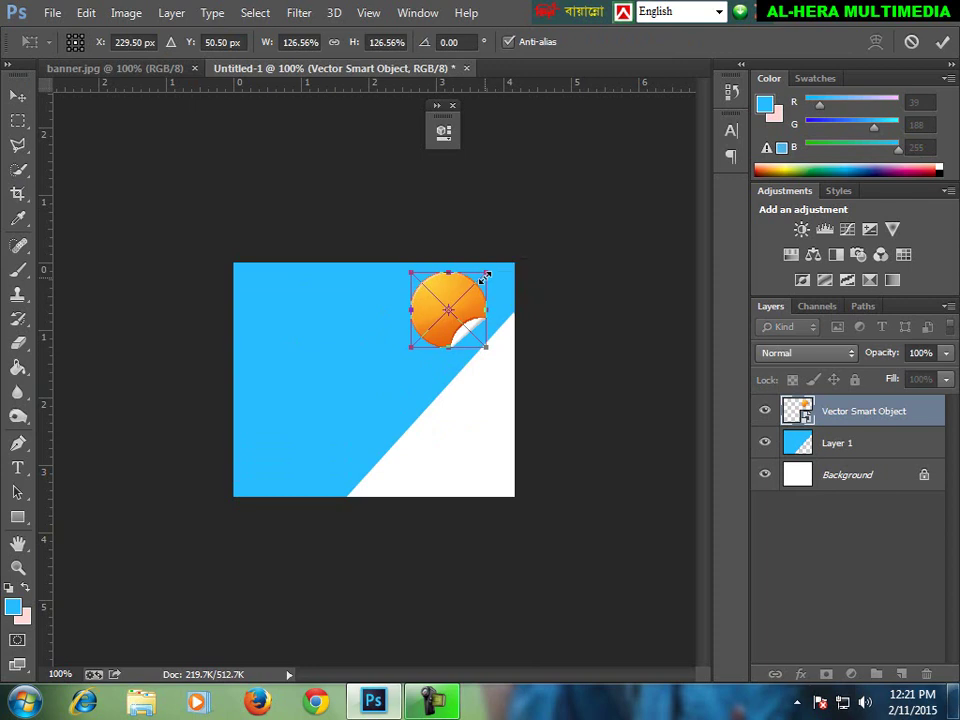
key(Return)
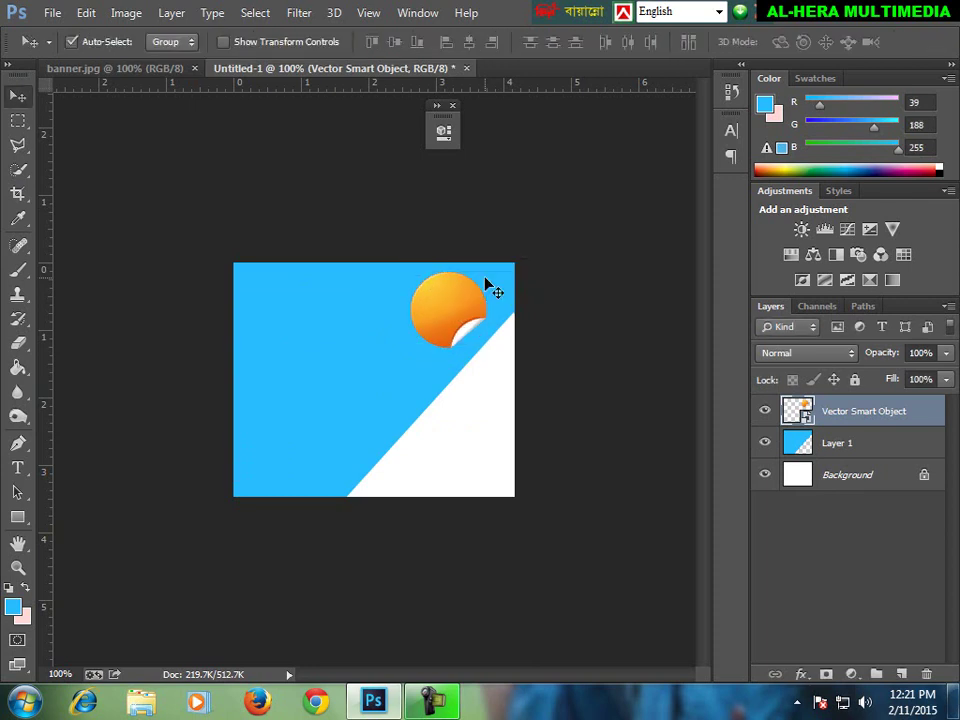
key(ctrl+t)
drag(487, 269, 485, 272)
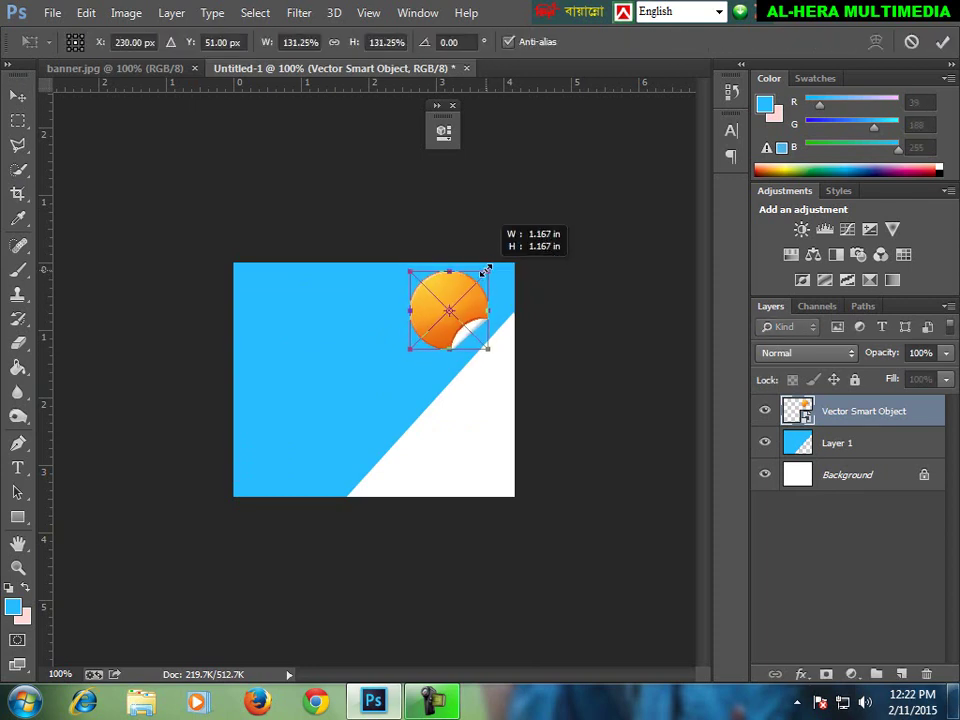
key(Return)
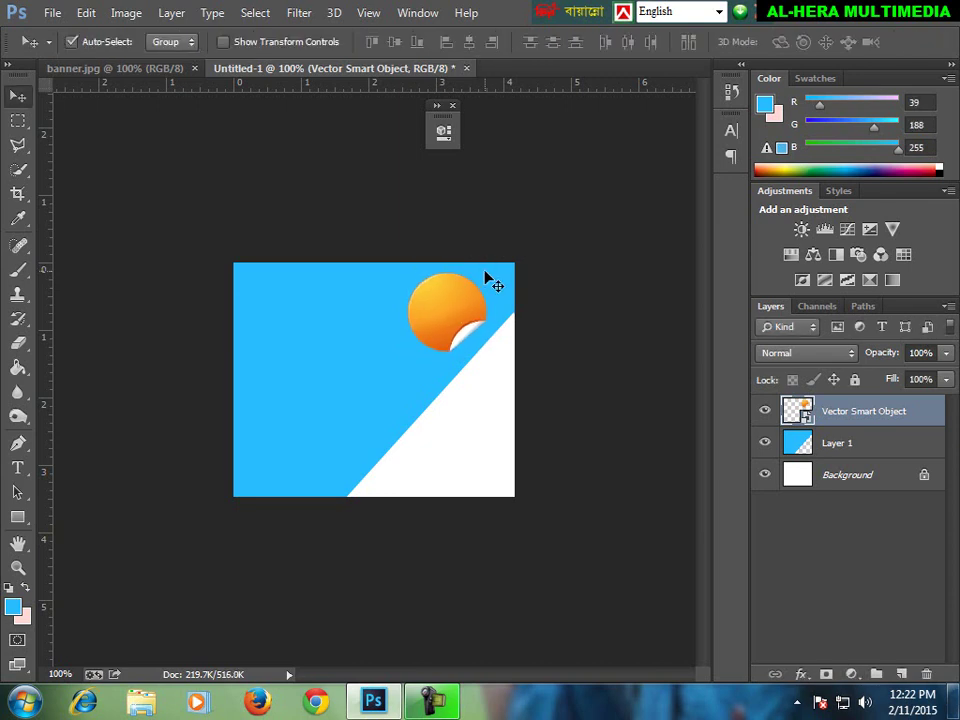
click(140, 68)
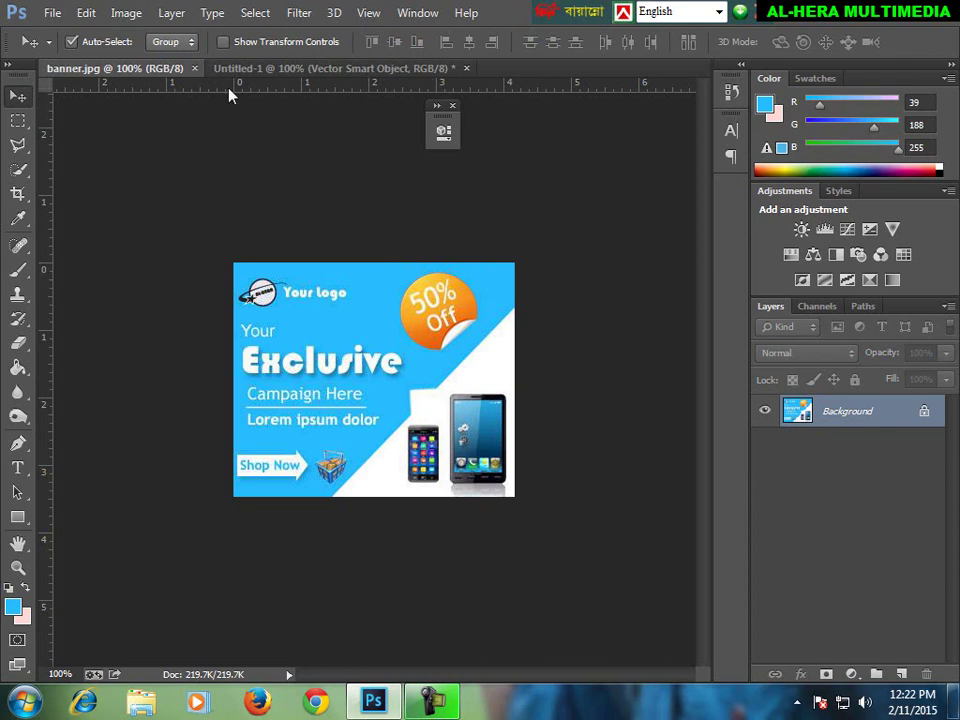
Set the text colour to white and start a text line on the orange sticker.
click(266, 68)
click(17, 467)
click(469, 41)
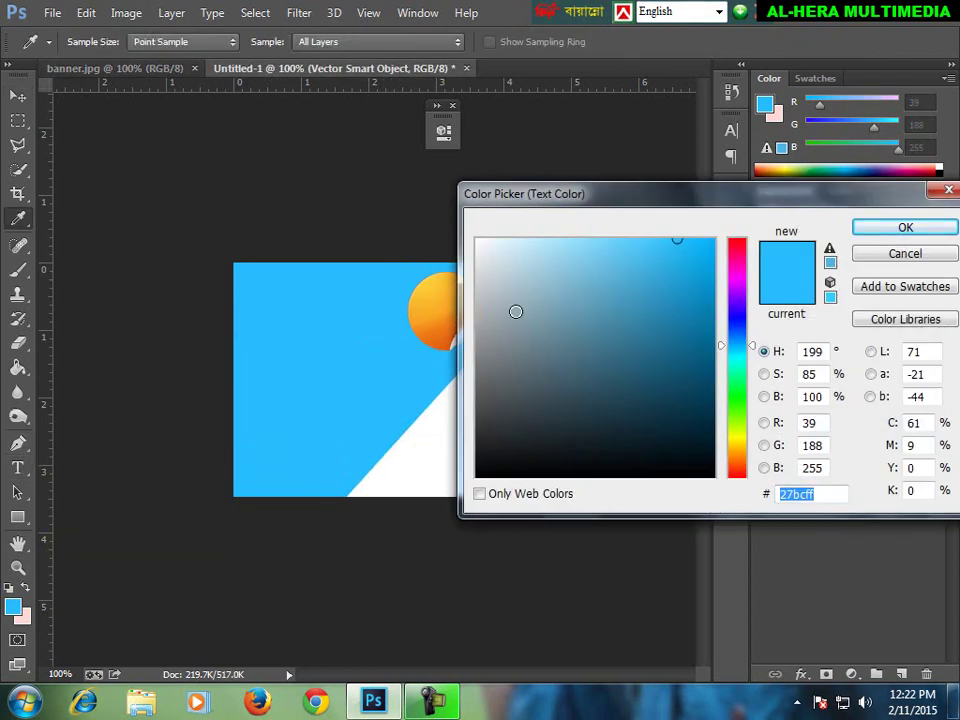
click(472, 243)
click(930, 229)
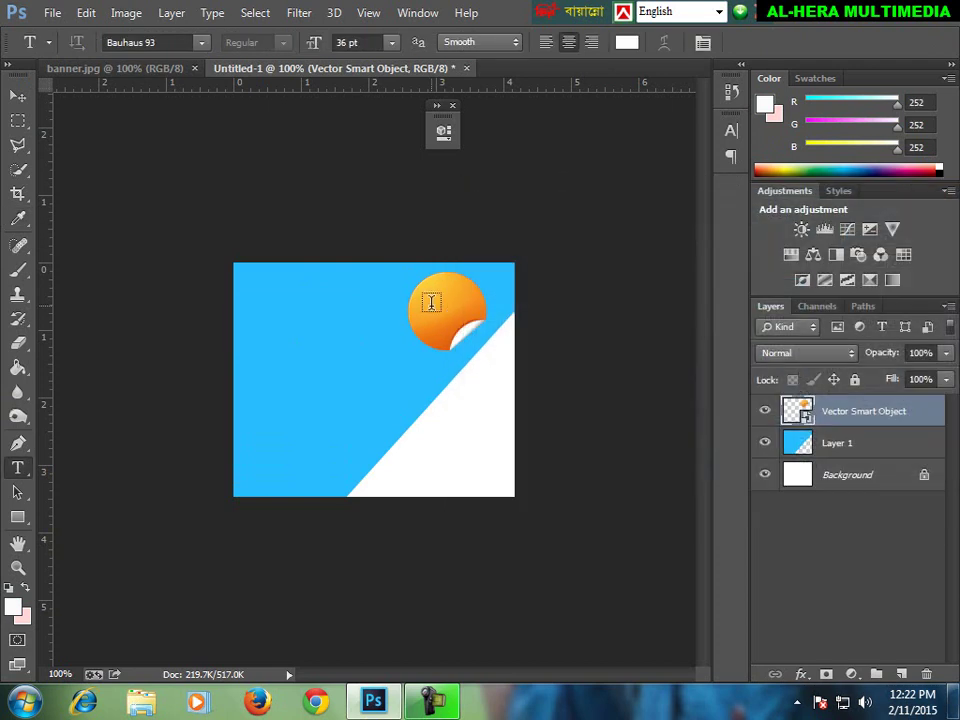
click(431, 304)
Type '50% Off' in Arial at 30 pt.
click(201, 42)
scroll(354, 124, up, 1)
click(203, 112)
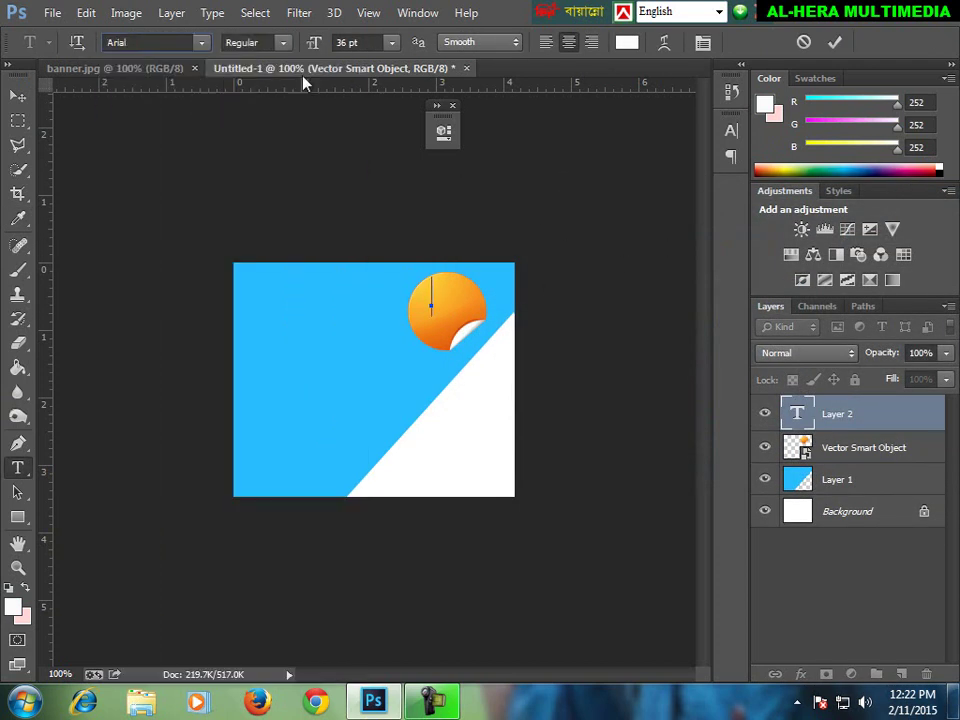
text(50)
text(% O)
text(ff)
drag(488, 338, 383, 289)
click(386, 42)
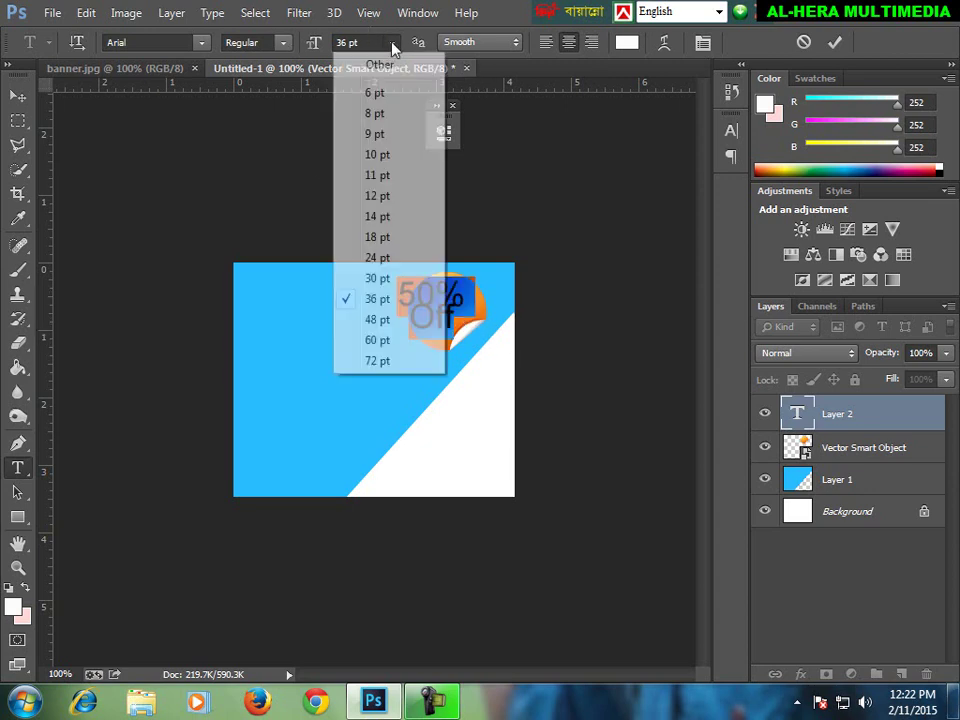
click(377, 277)
key(ctrl+h)
Set the 50% Off text leading to 30 pt in the Character panel and commit it.
drag(454, 326, 396, 287)
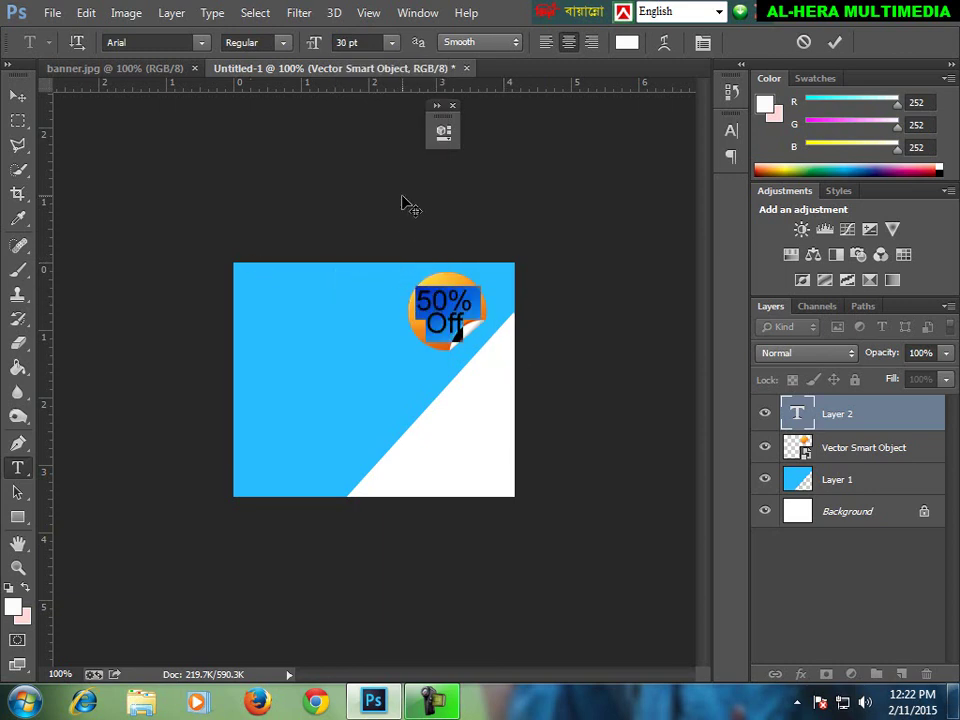
click(418, 12)
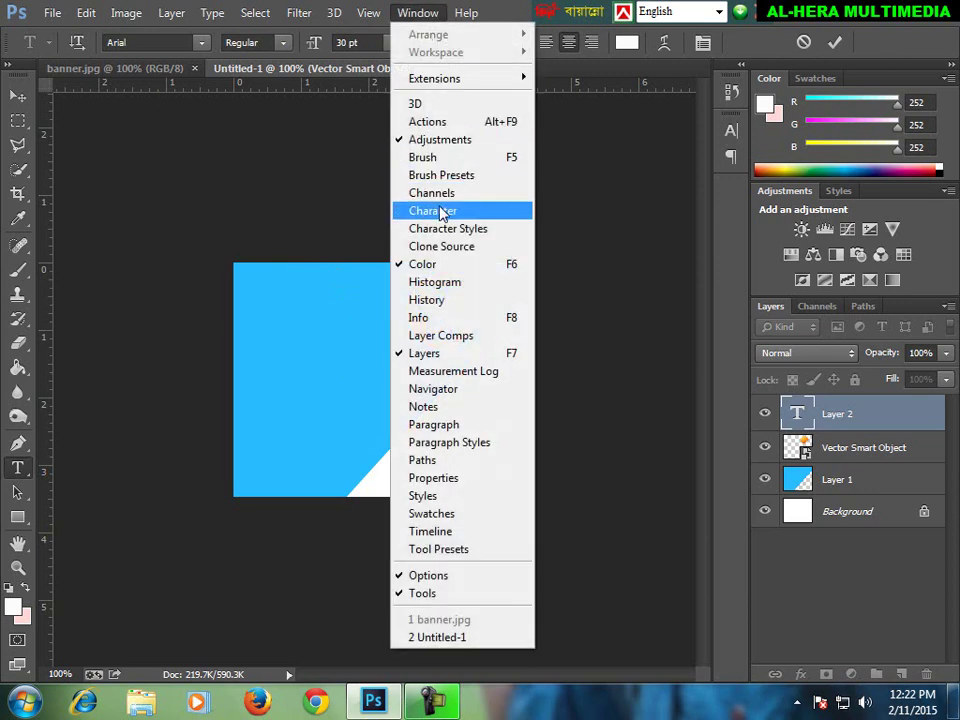
click(433, 211)
click(694, 175)
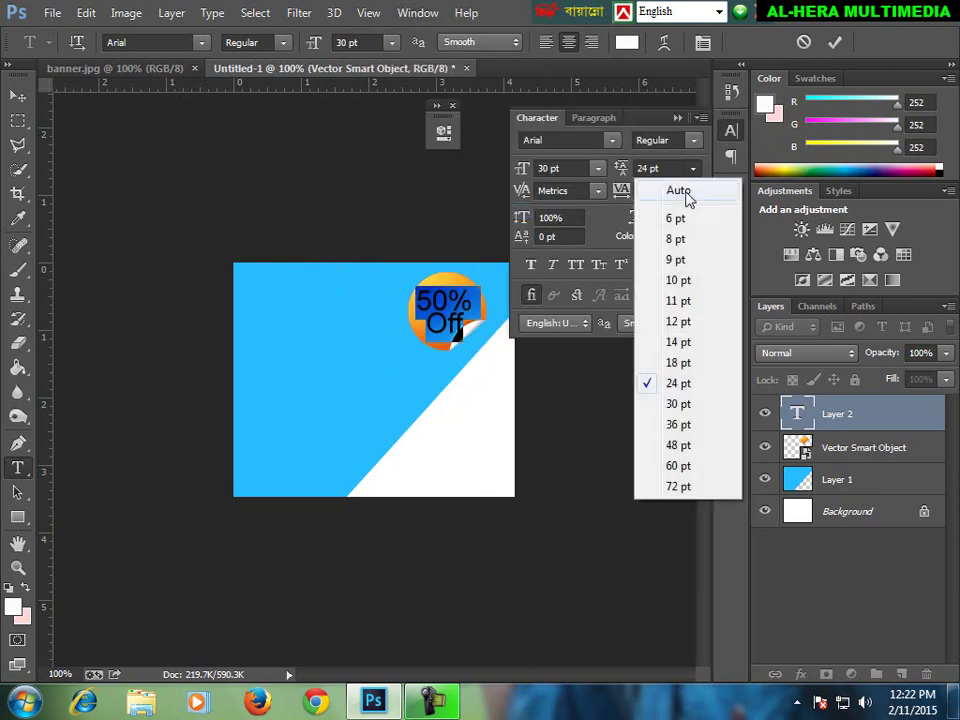
click(690, 403)
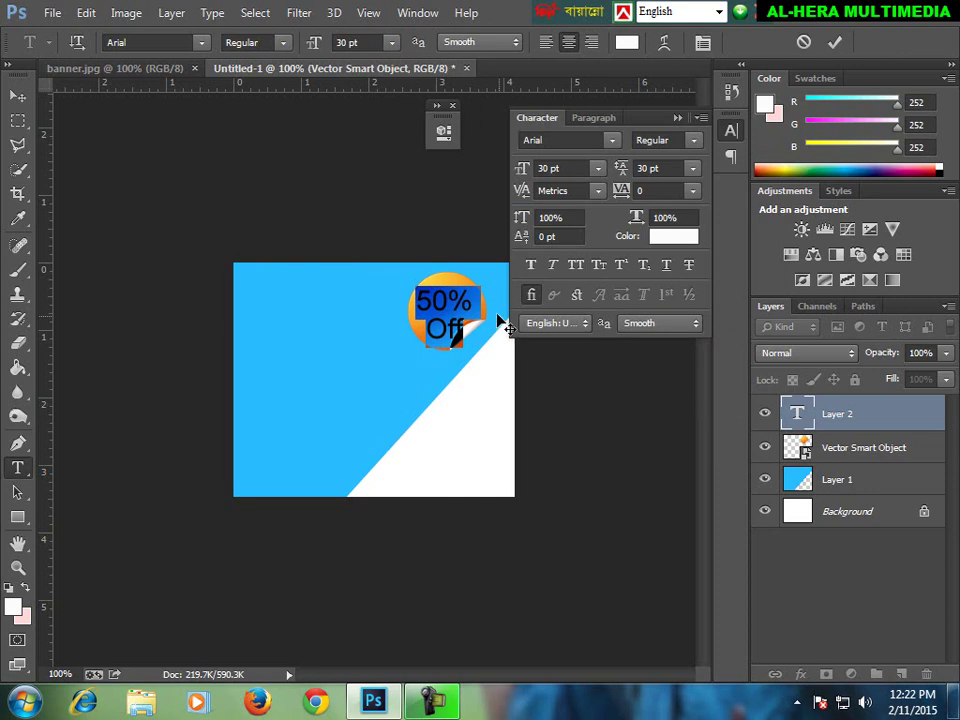
click(680, 119)
click(17, 95)
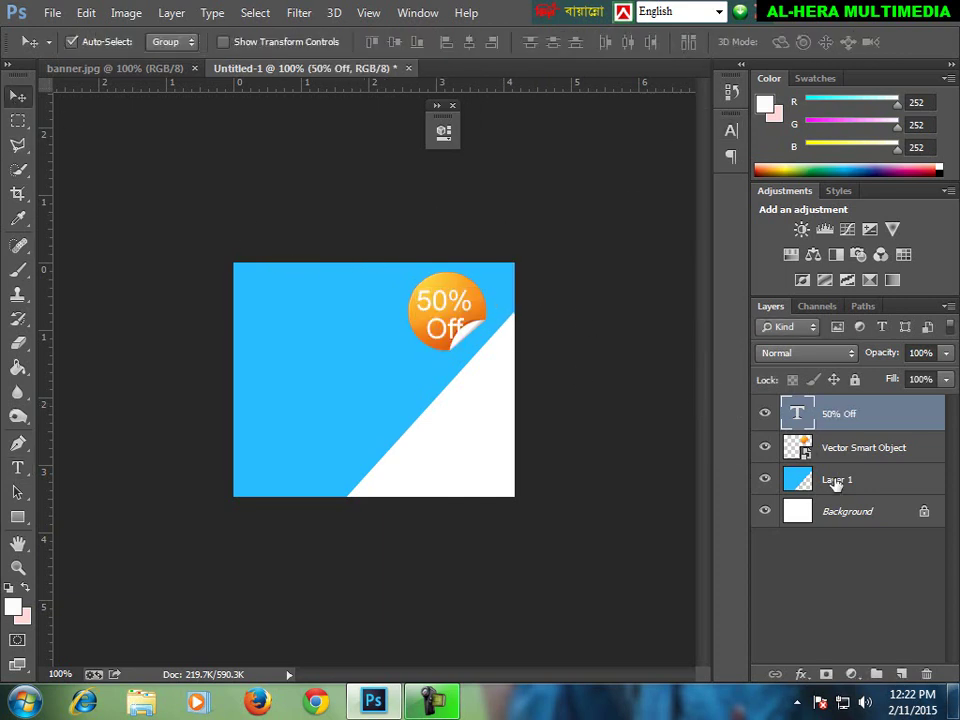
double_click(798, 413)
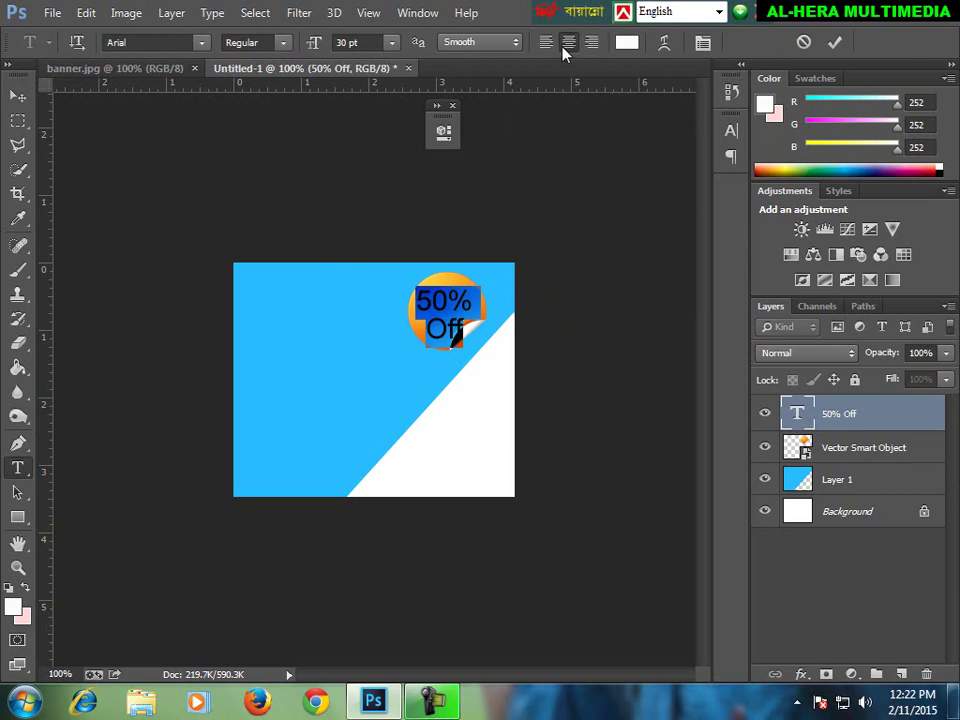
Rotate the 50% Off text about -25 degrees and nudge it up onto the sticker.
click(17, 95)
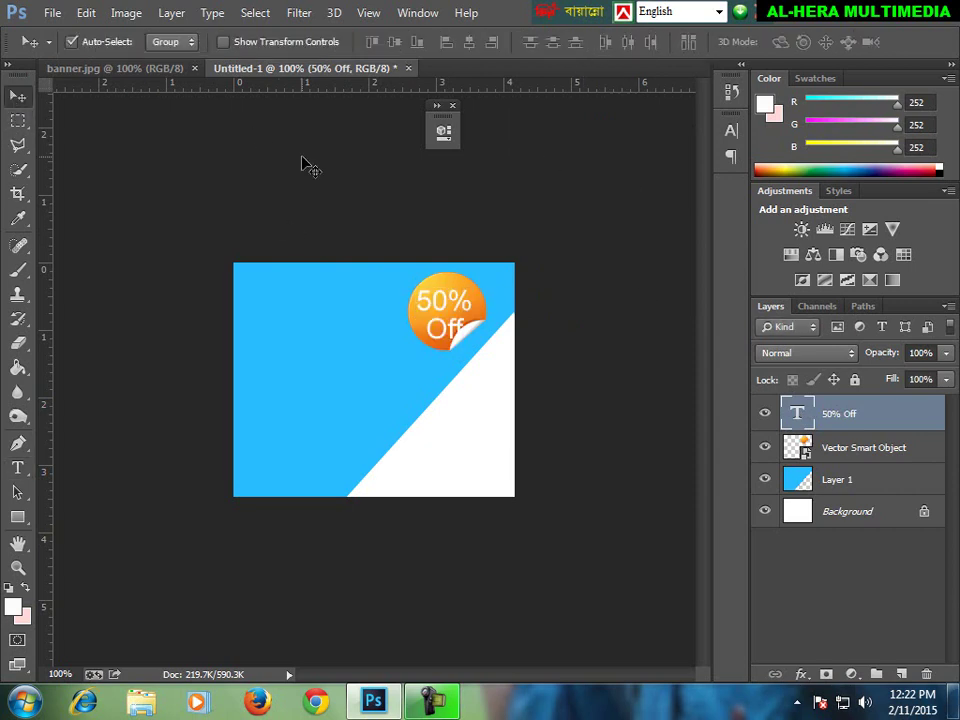
key(ctrl+t)
drag(525, 302, 459, 279)
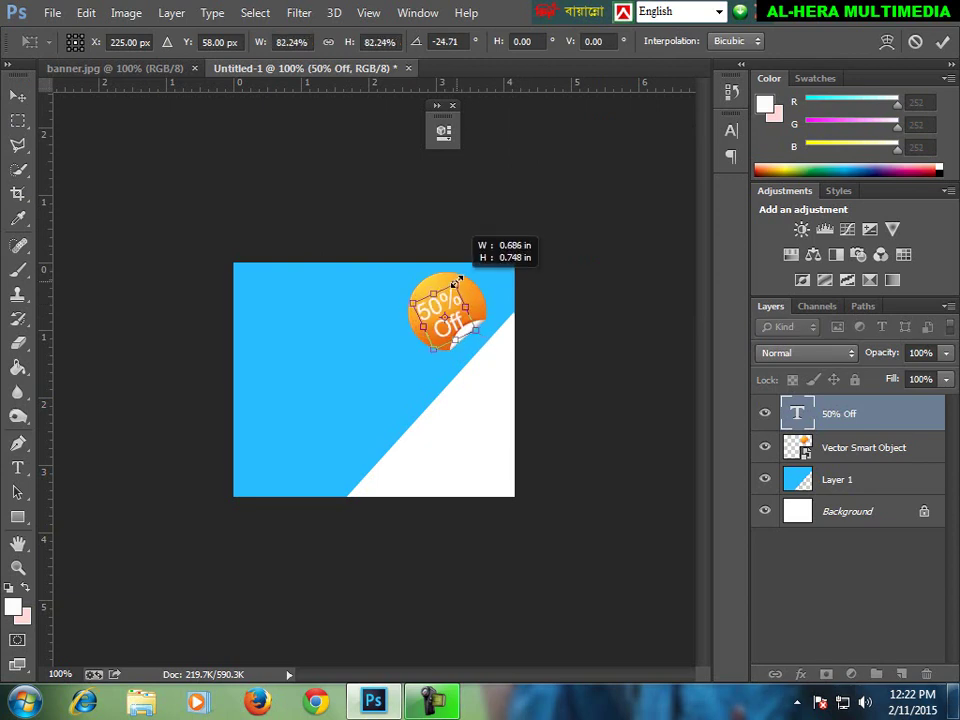
key(Up)
key(Up)
key(Up)
key(Up)
key(Up)
key(Return)
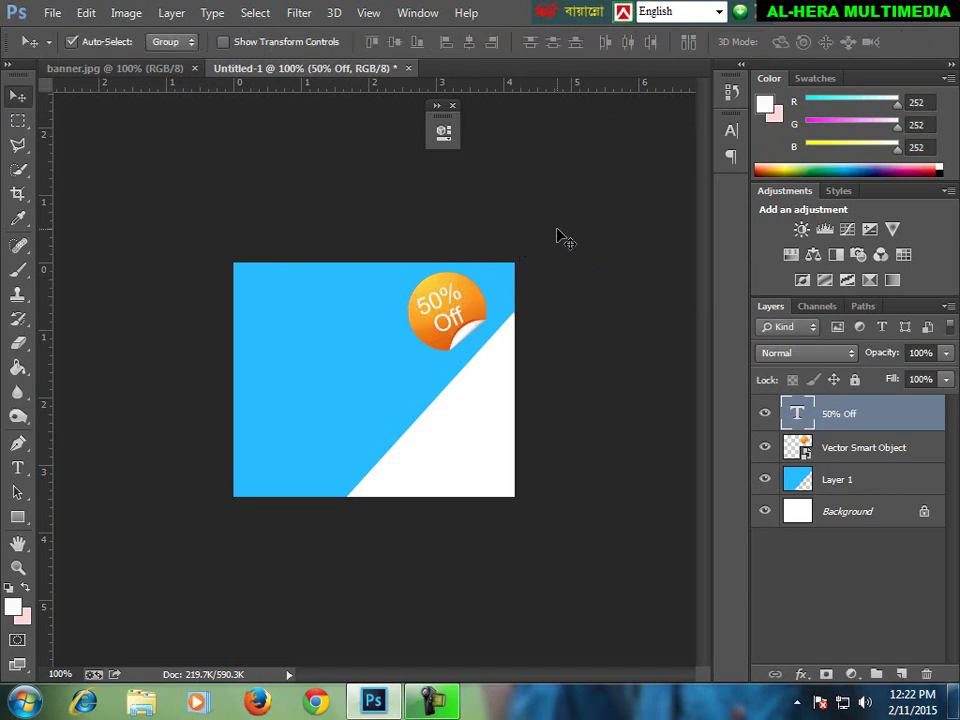
Change the 50% Off text's anti-aliasing from Smooth to Strong.
key(ctrl+j)
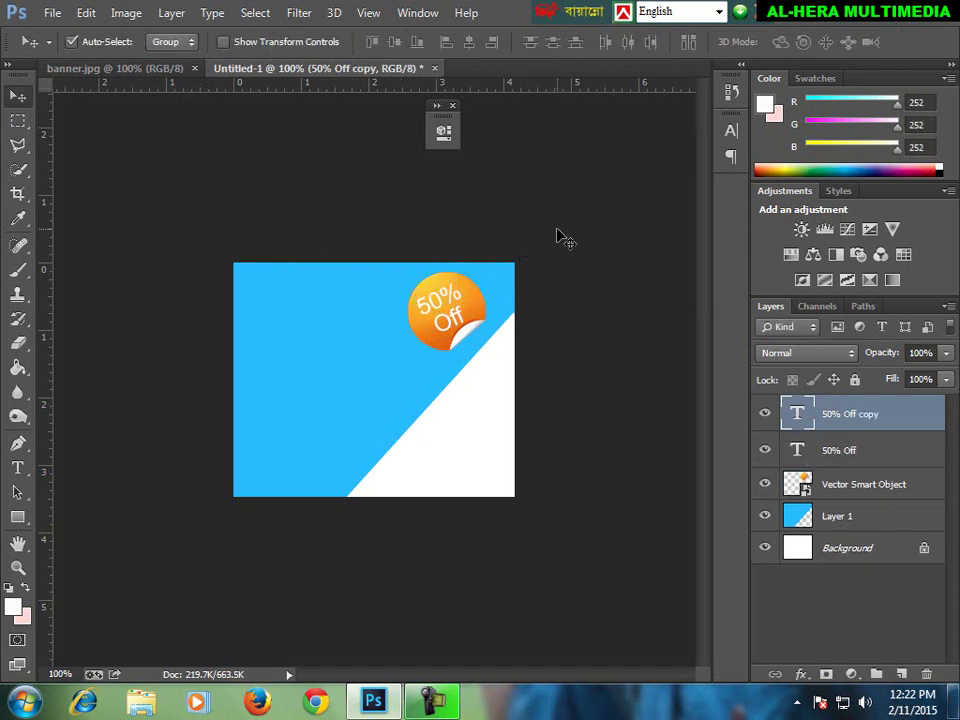
key(ctrl+z)
key(ctrl+j)
key(ctrl+z)
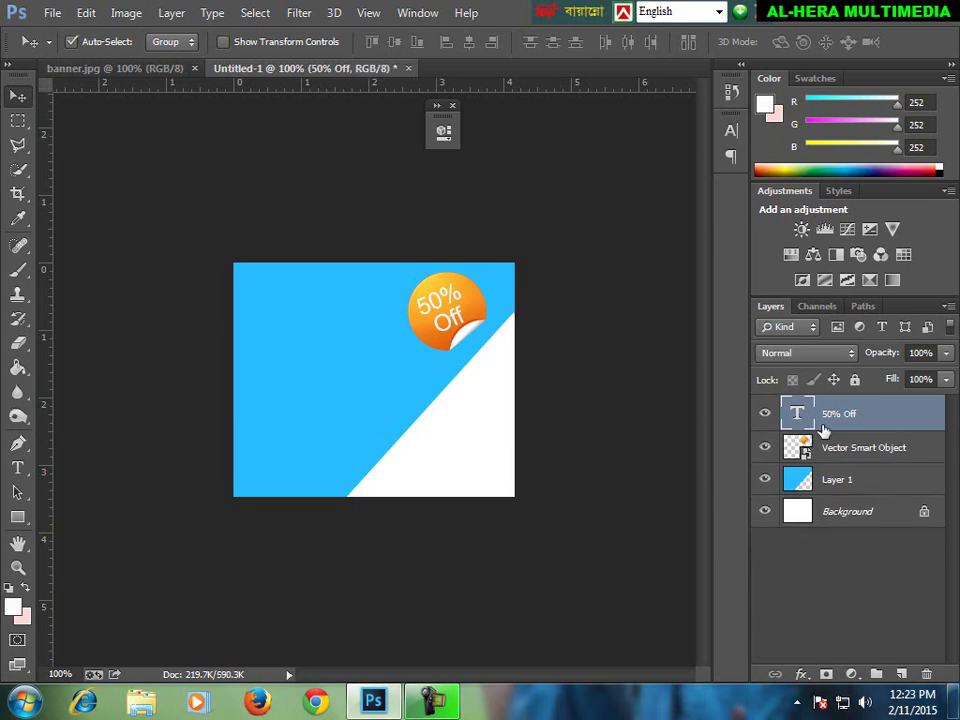
double_click(800, 413)
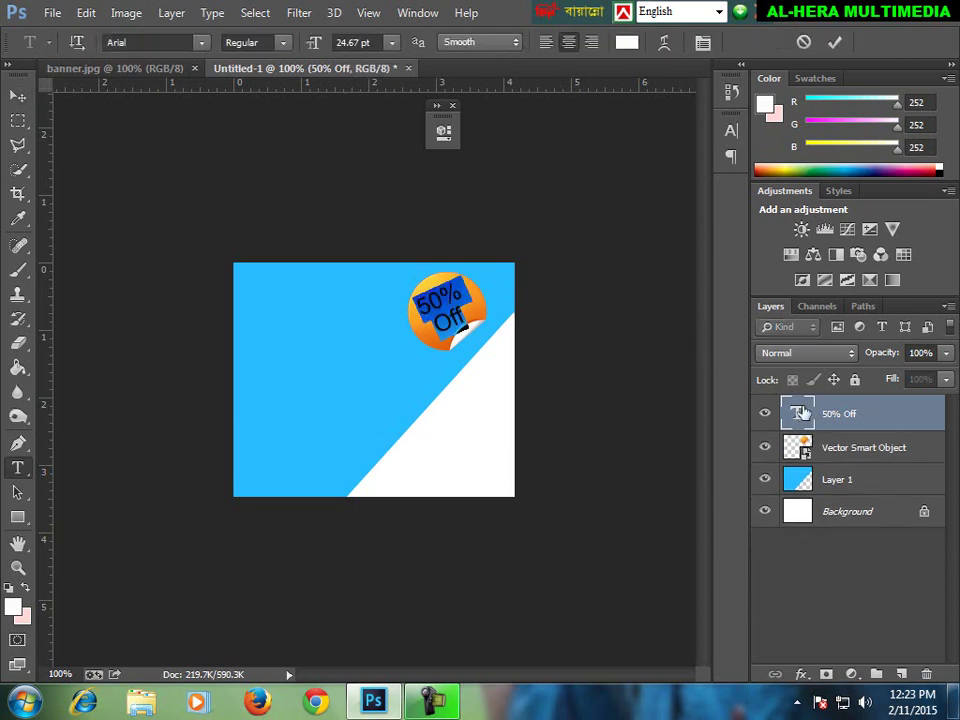
click(484, 47)
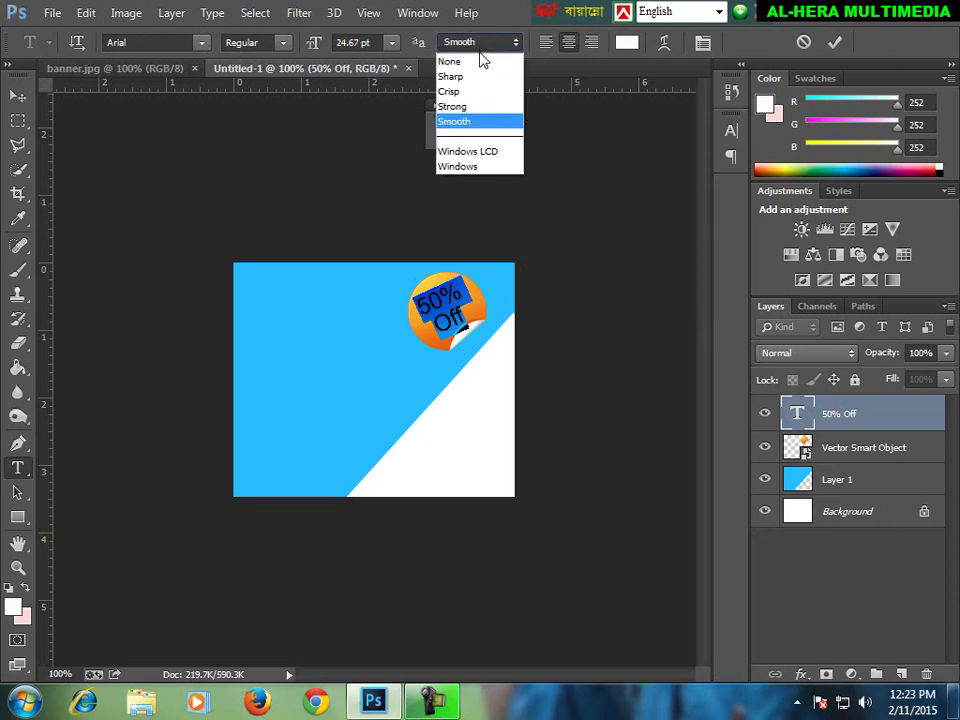
click(476, 105)
click(18, 96)
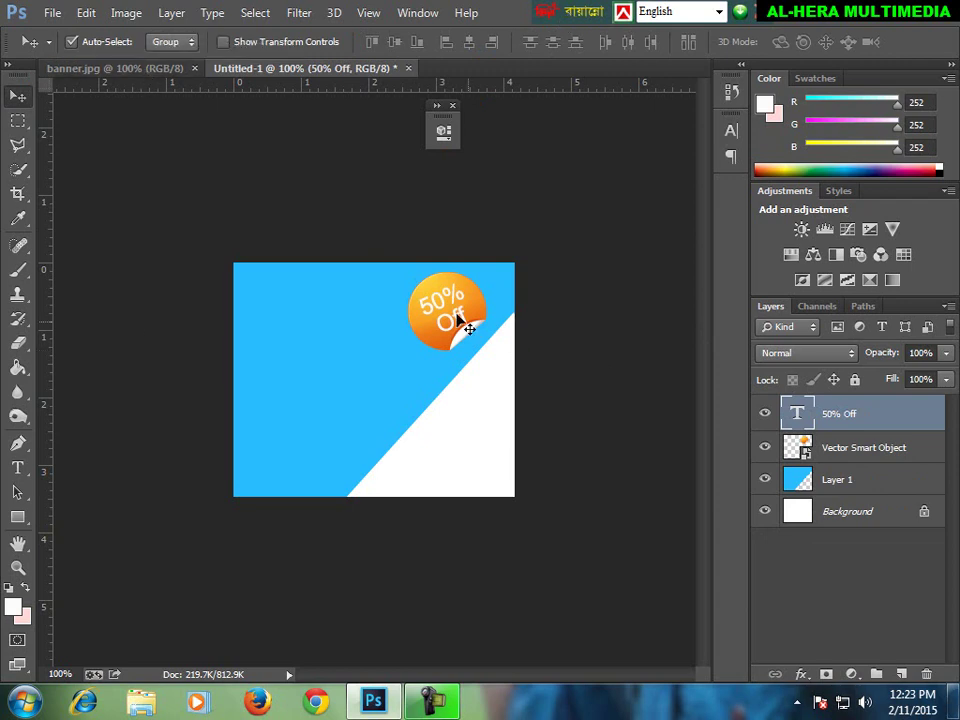
Apply a Drop Shadow at 52% opacity to the 50% Off text, then view banner.jpg.
click(172, 12)
mouse_move(196, 131)
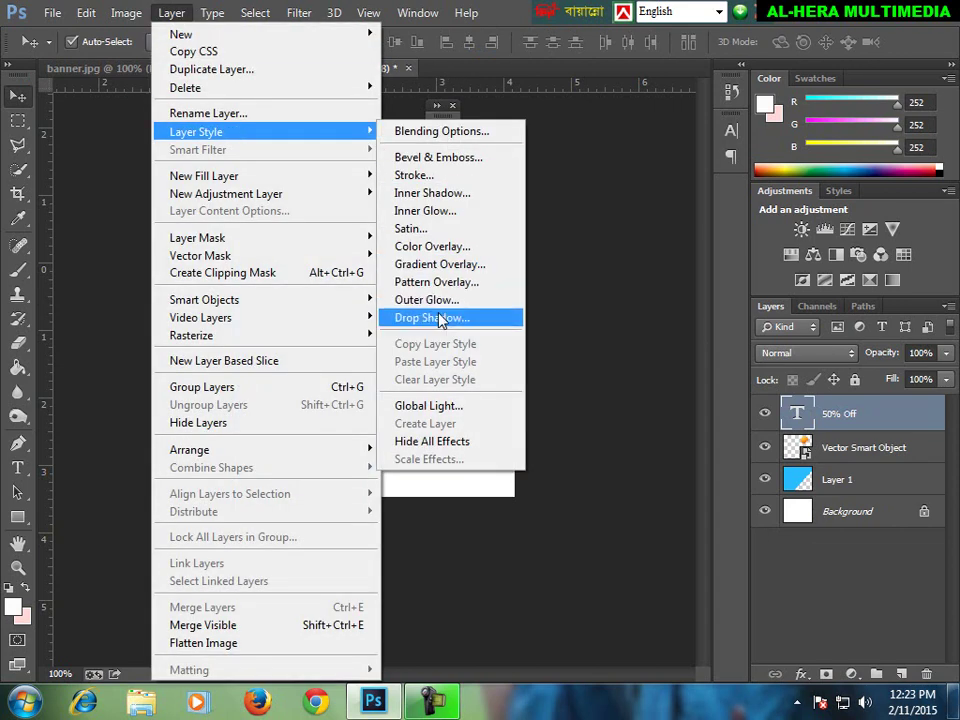
click(432, 317)
drag(862, 361, 831, 366)
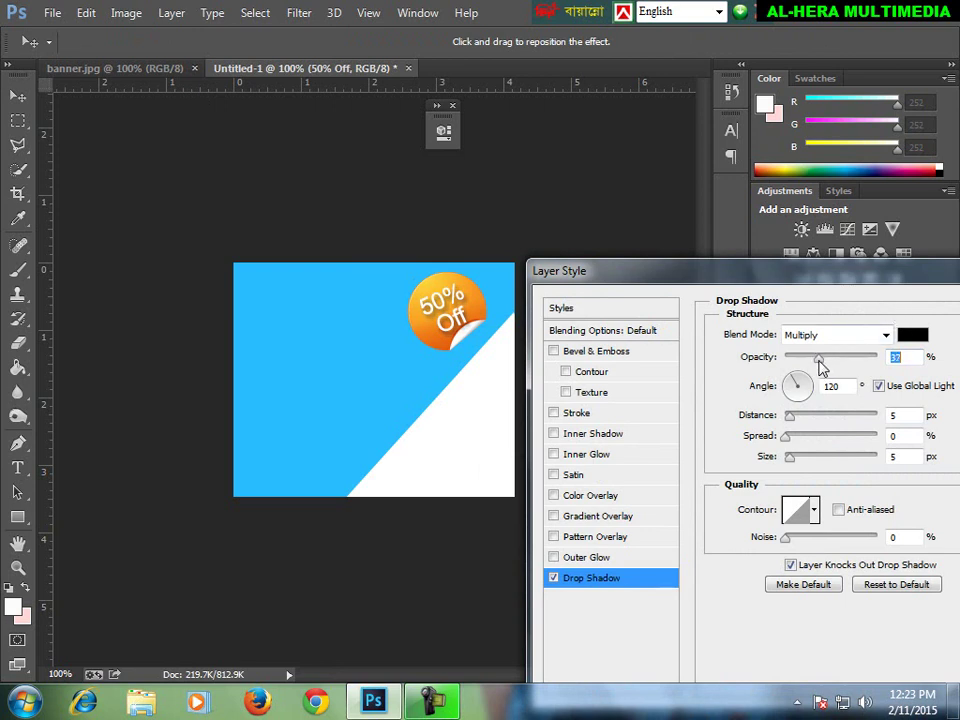
drag(829, 289, 731, 300)
key(Return)
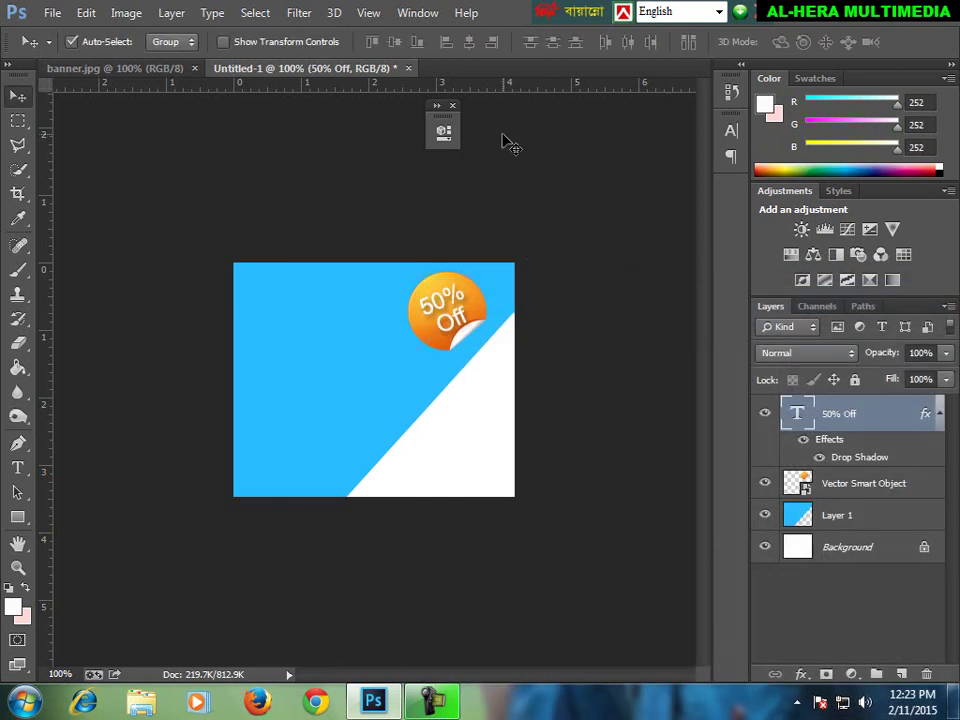
click(158, 69)
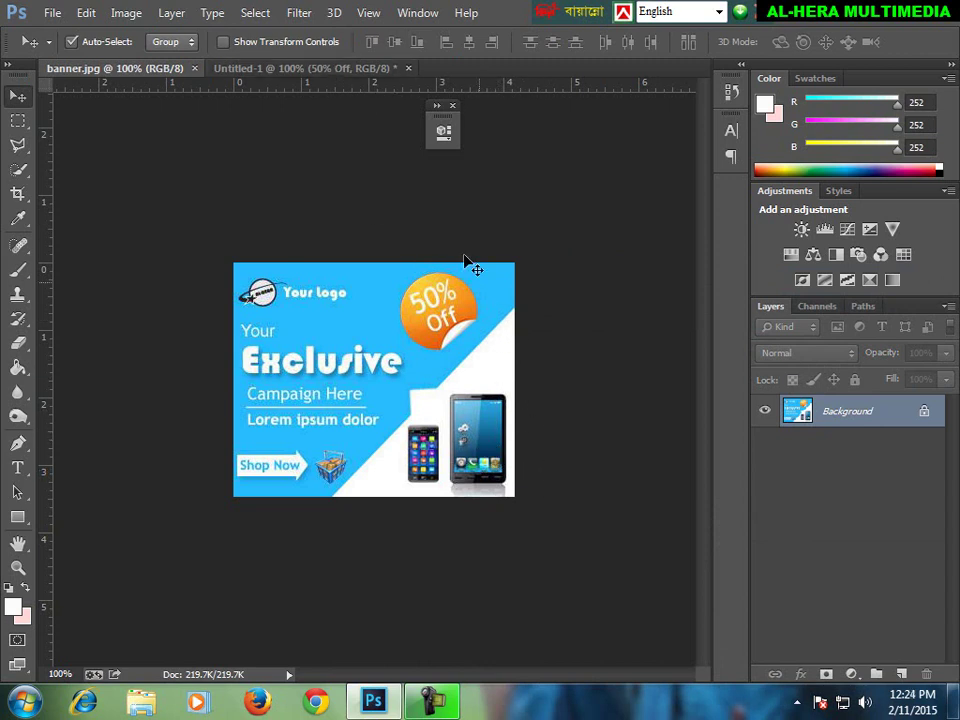
Draw a 44×44 px white square on the diagonal's edge with the Rectangle Tool.
click(313, 72)
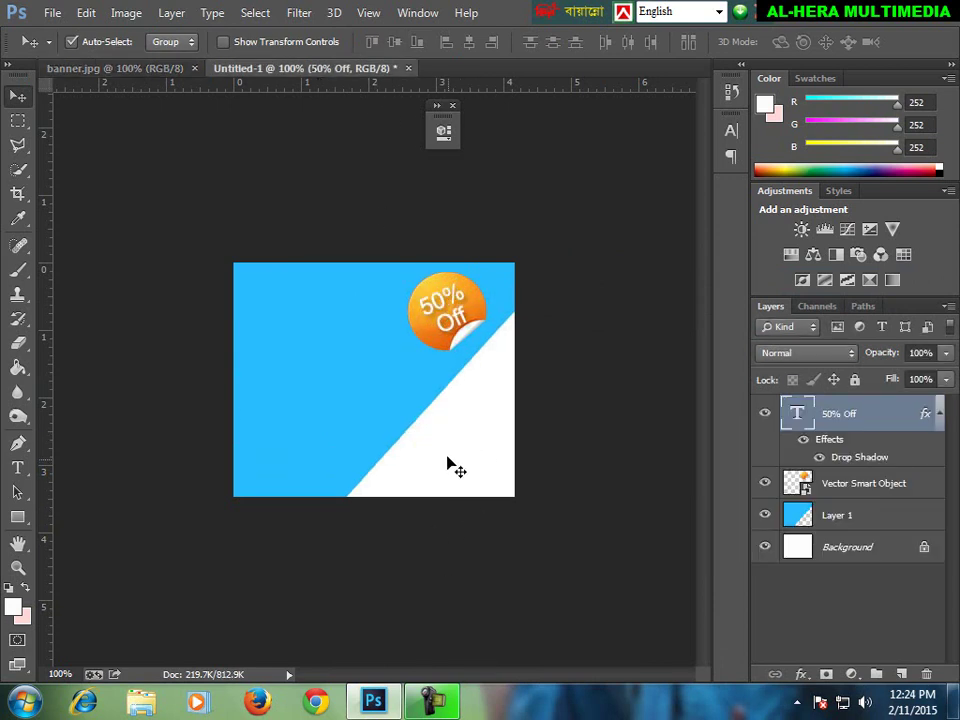
click(158, 68)
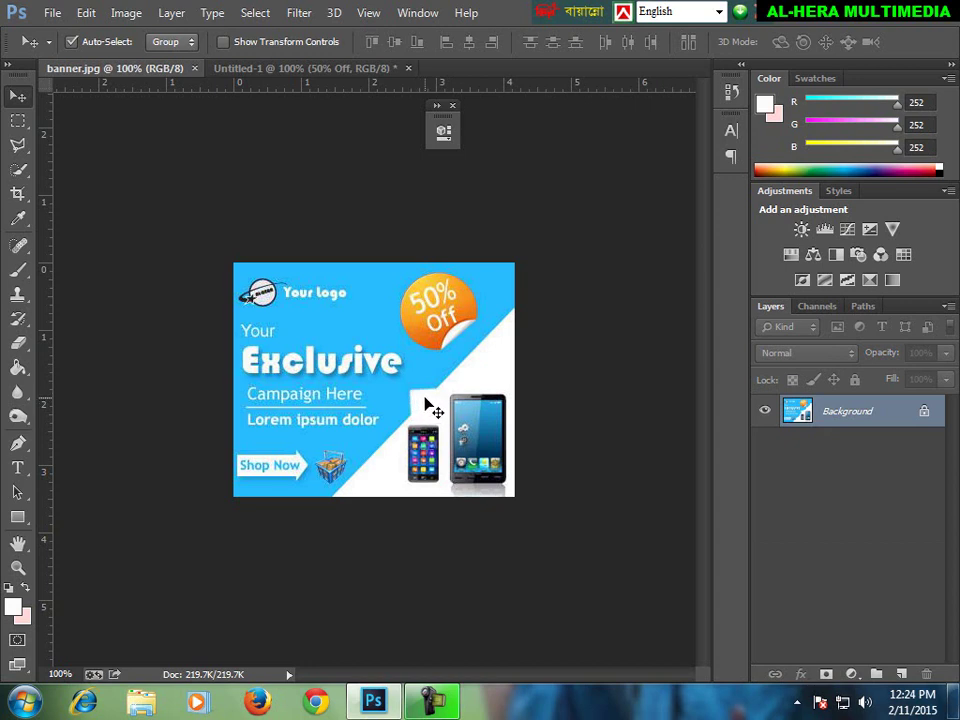
click(340, 70)
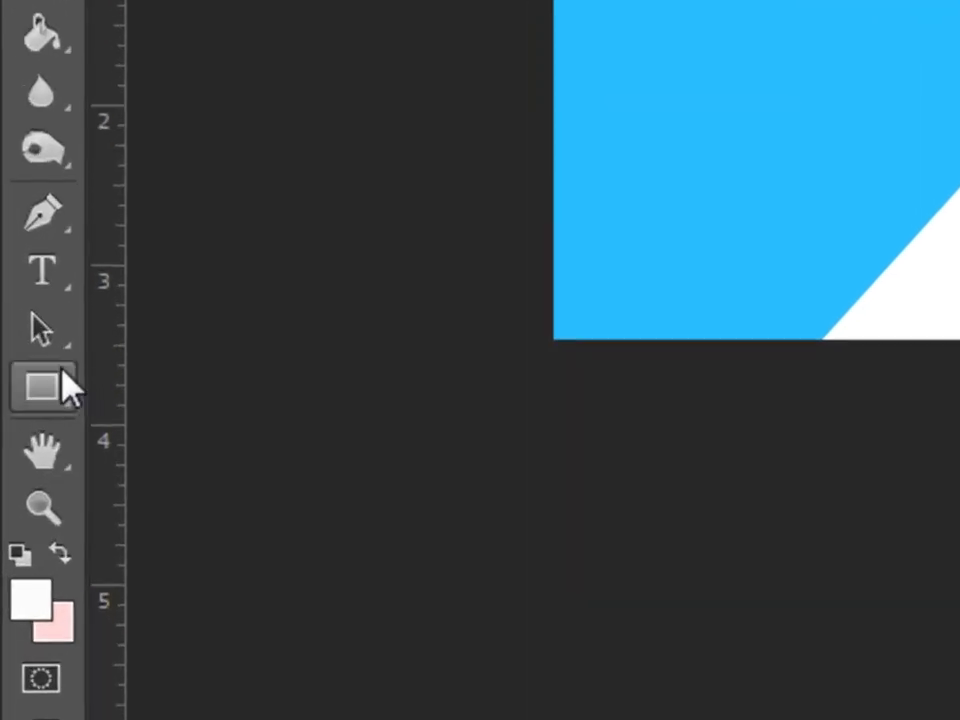
right_click(64, 380)
click(186, 360)
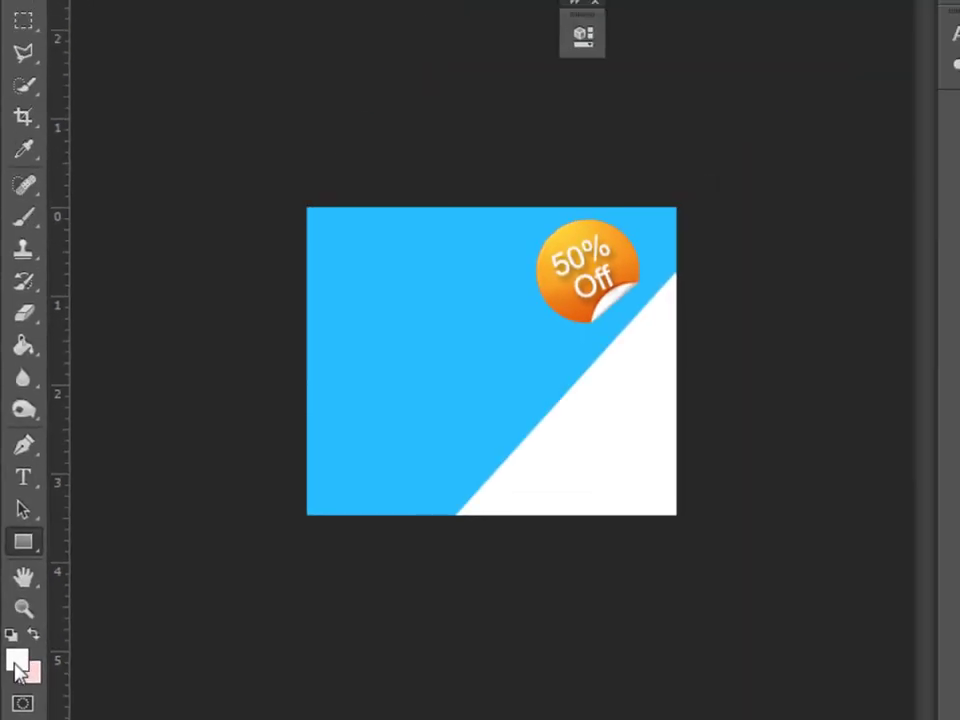
drag(524, 374, 584, 428)
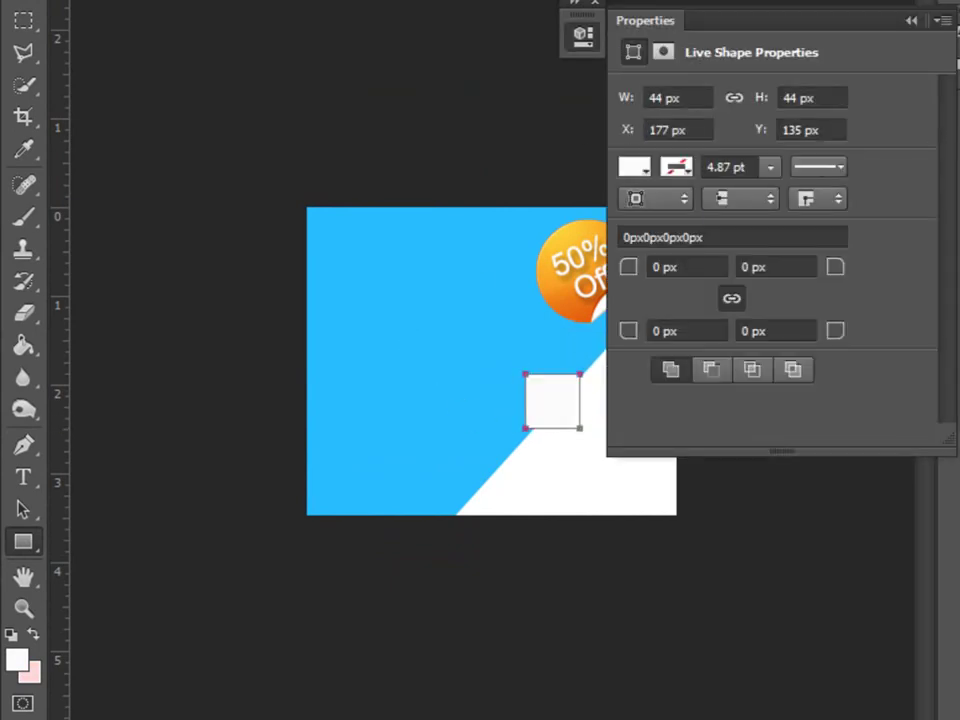
click(912, 20)
click(22, 8)
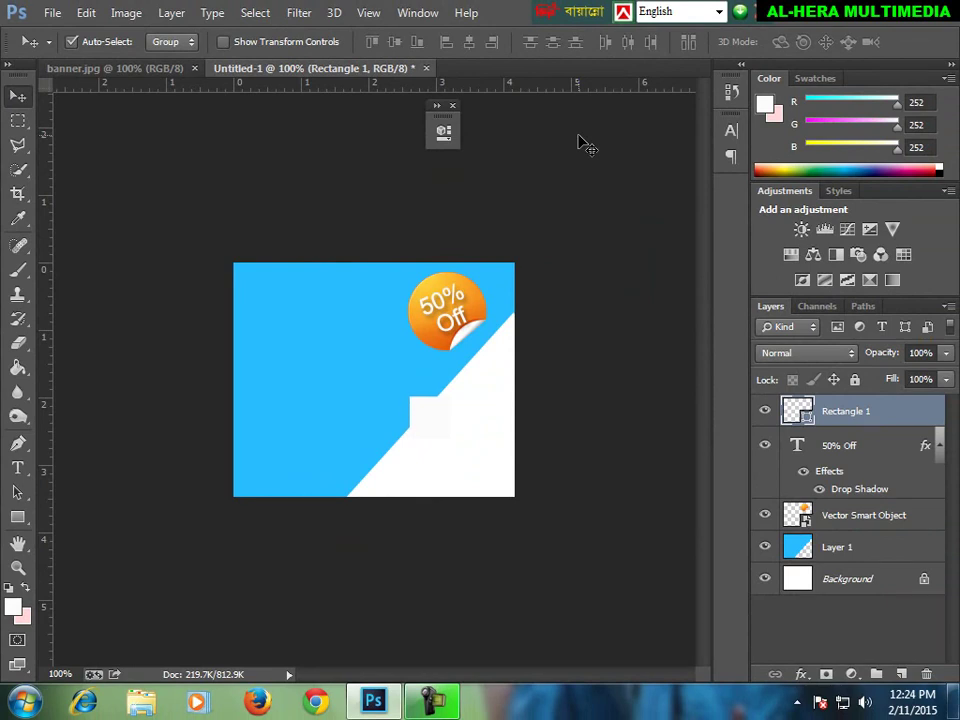
Compare the phones in the reference banner against the working banner.
click(100, 68)
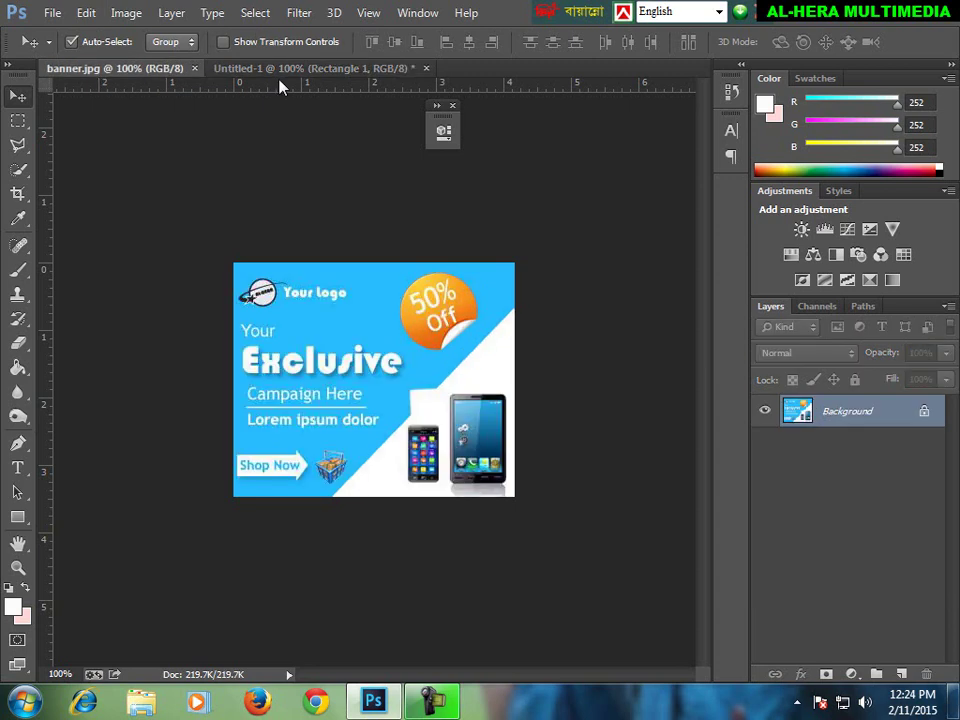
click(287, 72)
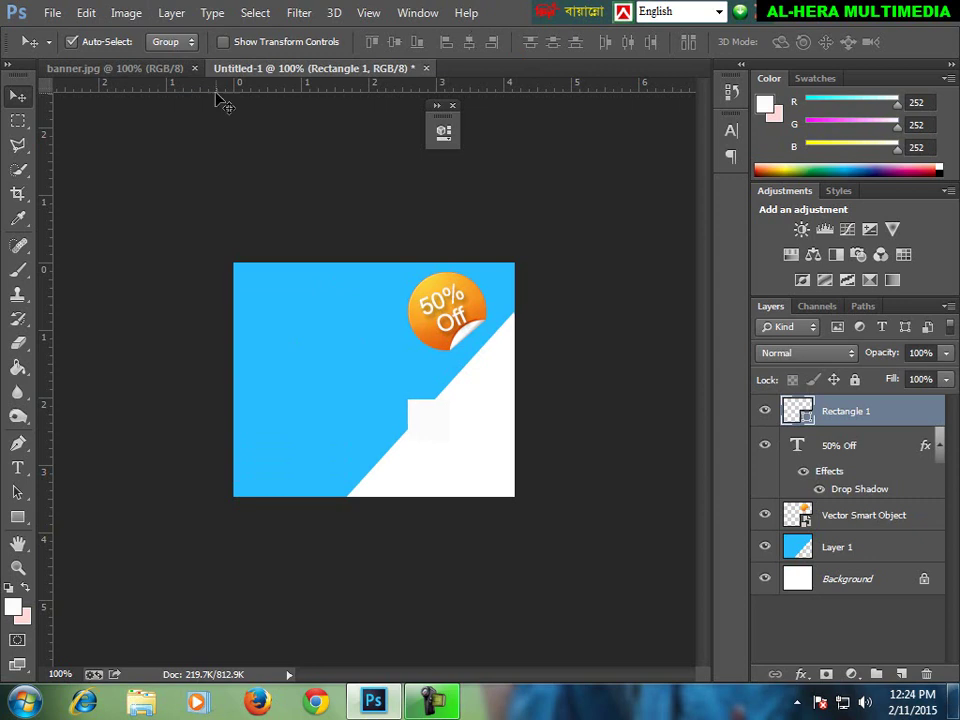
click(163, 70)
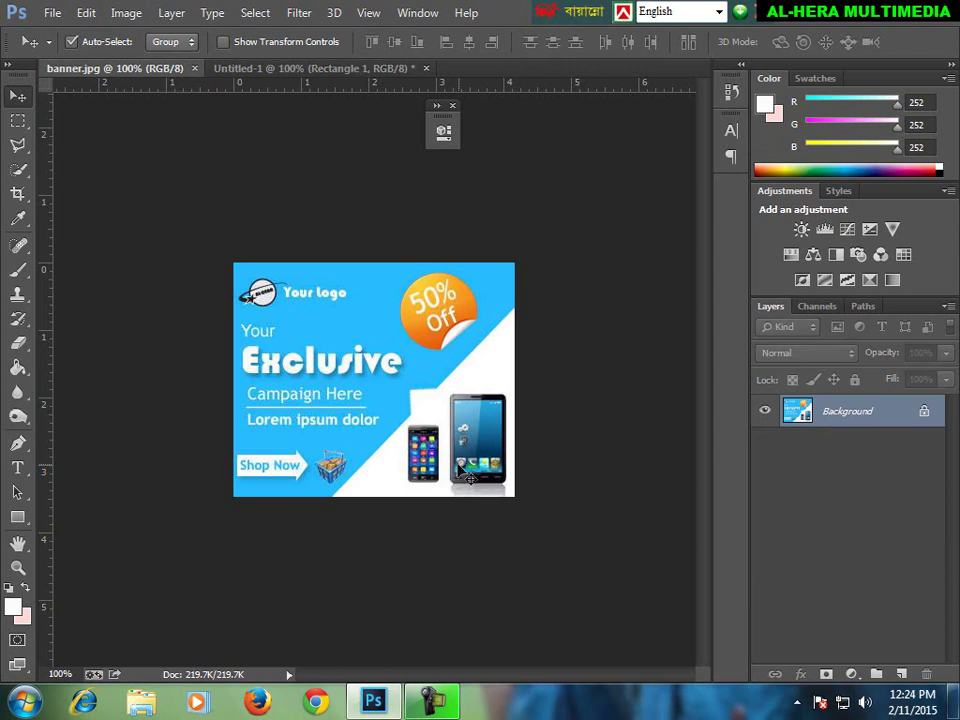
click(330, 70)
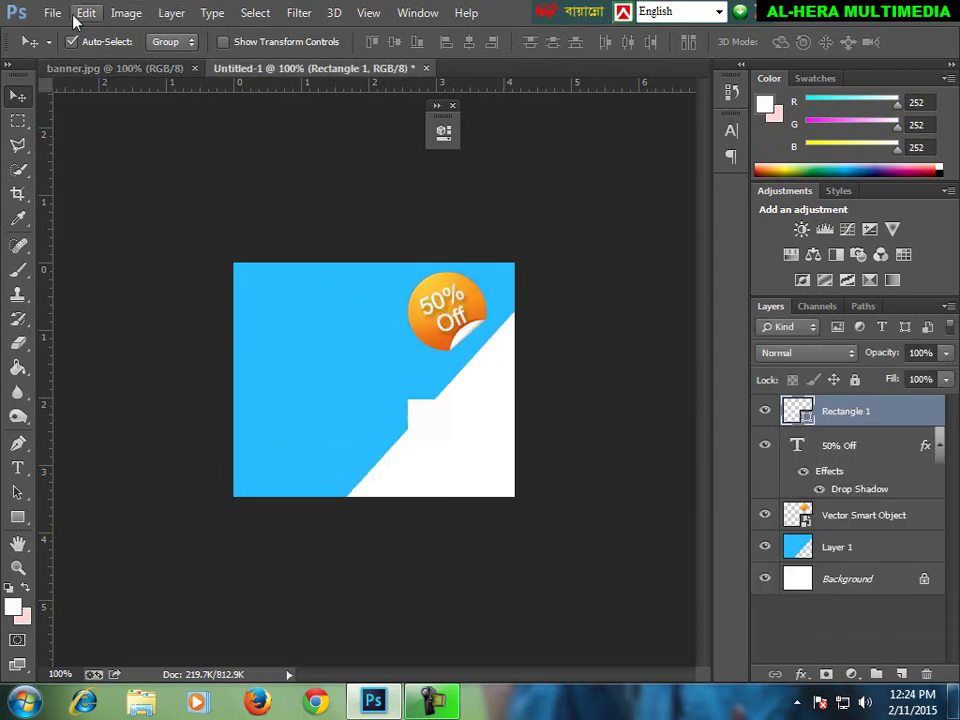
Open mobile2.png and copy the phones image into Untitled-1.
click(52, 13)
click(100, 66)
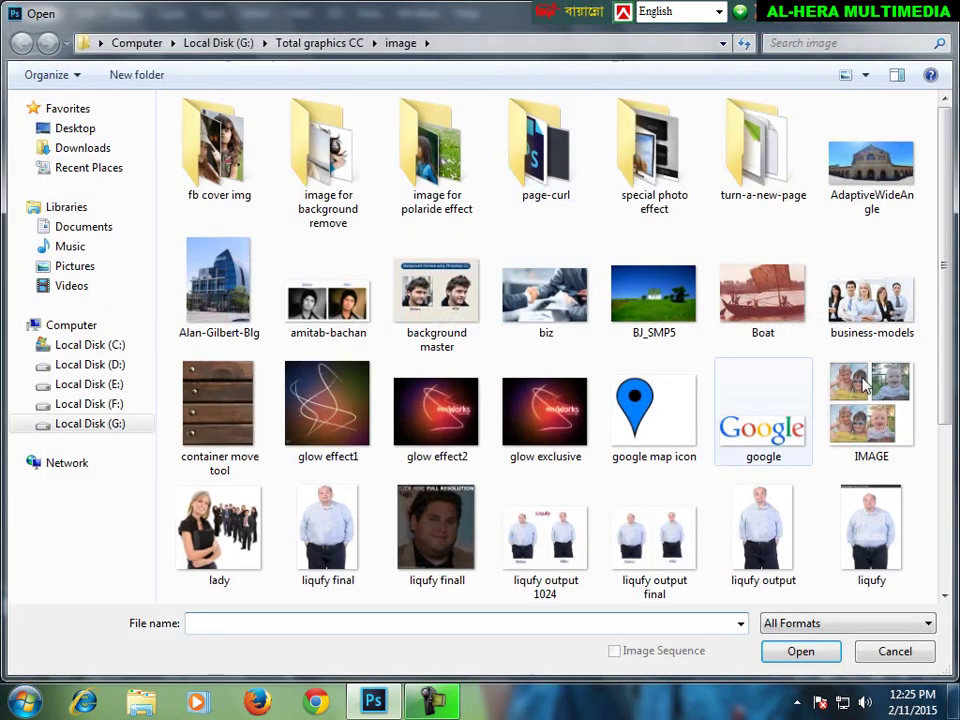
drag(949, 270, 945, 446)
double_click(367, 462)
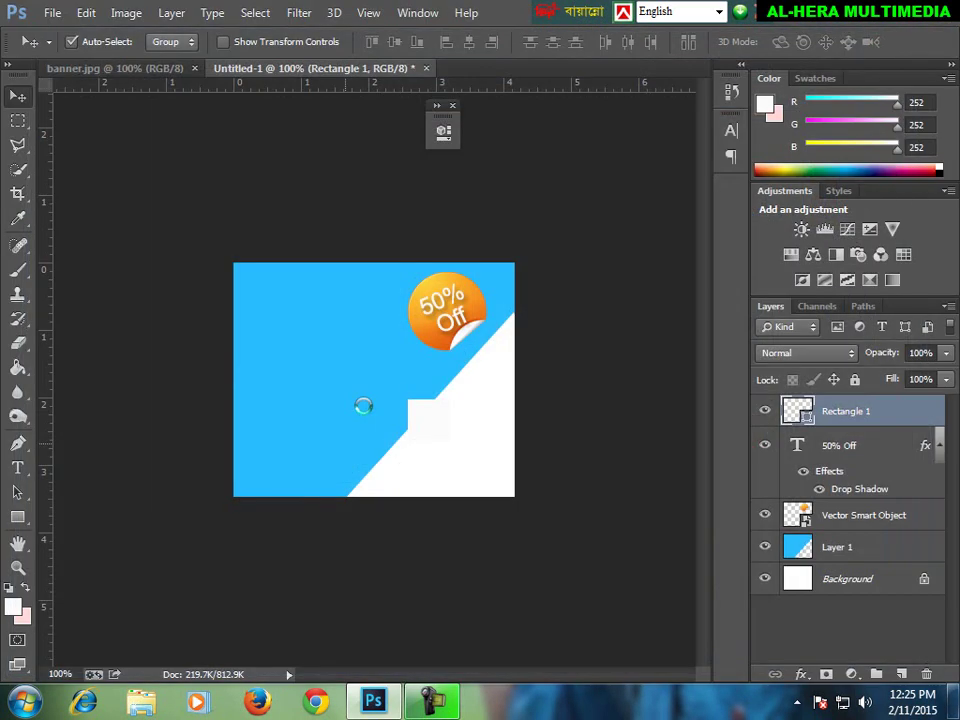
drag(540, 68, 560, 110)
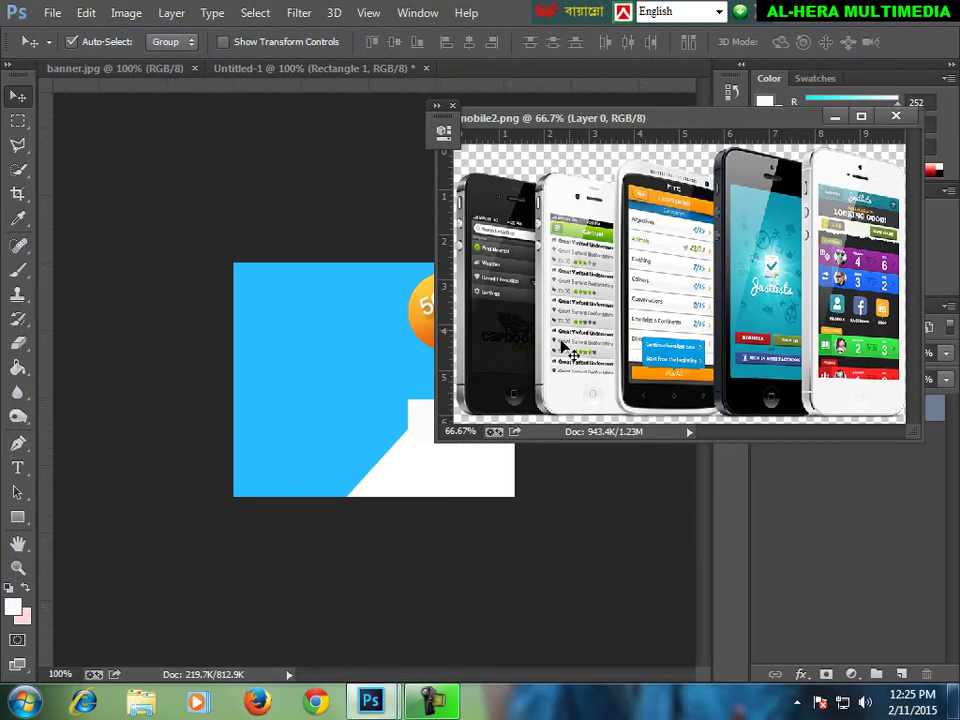
drag(579, 321, 418, 407)
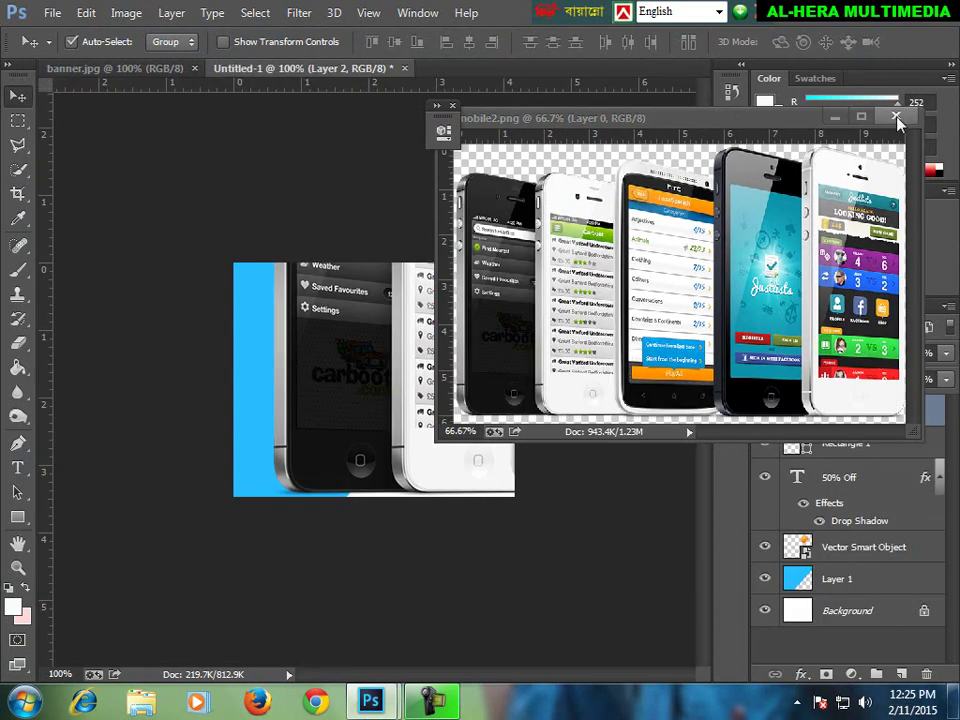
click(896, 117)
Scale the phones to about 18% in the lower-right white area, then view banner.jpg.
drag(407, 364, 425, 383)
key(ctrl+t)
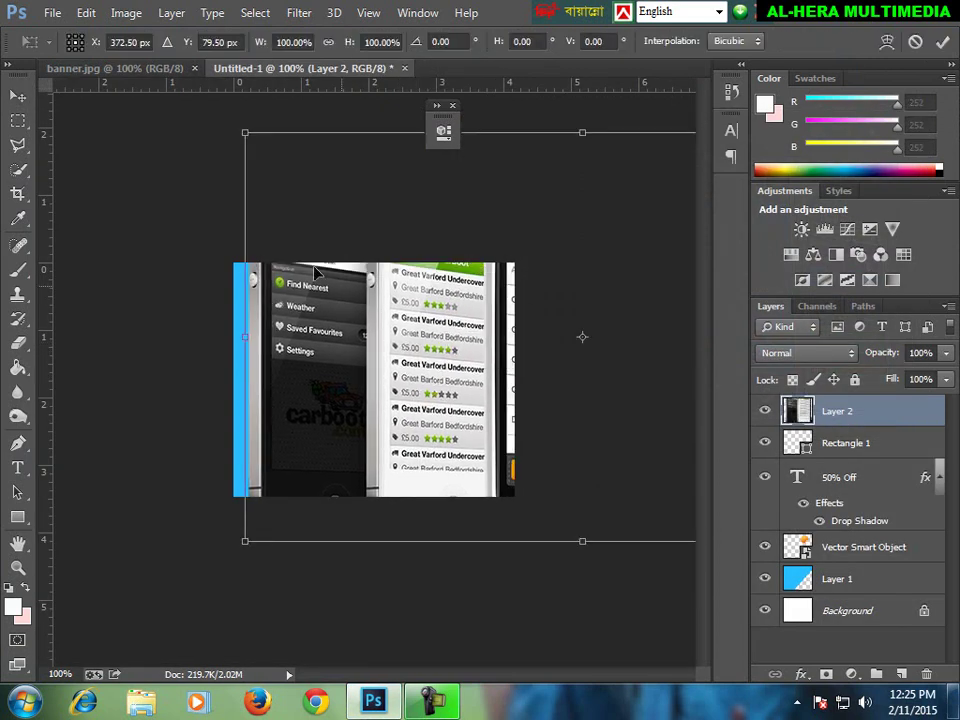
mouse_move(242, 133)
mouse_down()
mouse_move(419, 345)
mouse_move(428, 343)
mouse_up()
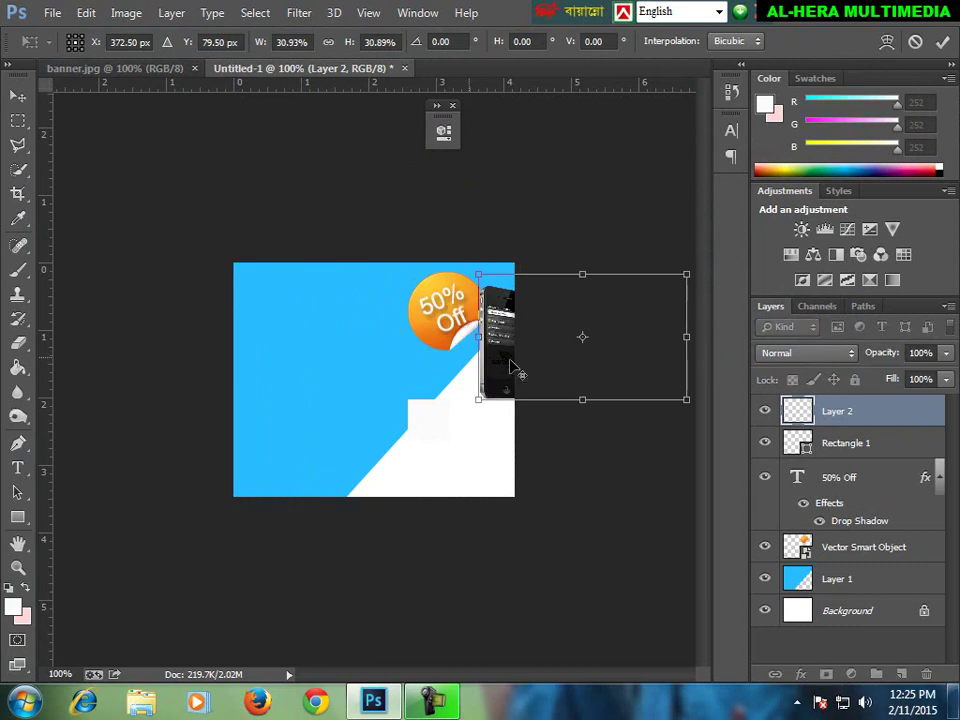
mouse_move(486, 275)
mouse_down()
mouse_move(422, 378)
mouse_move(452, 390)
mouse_up()
drag(487, 442, 436, 452)
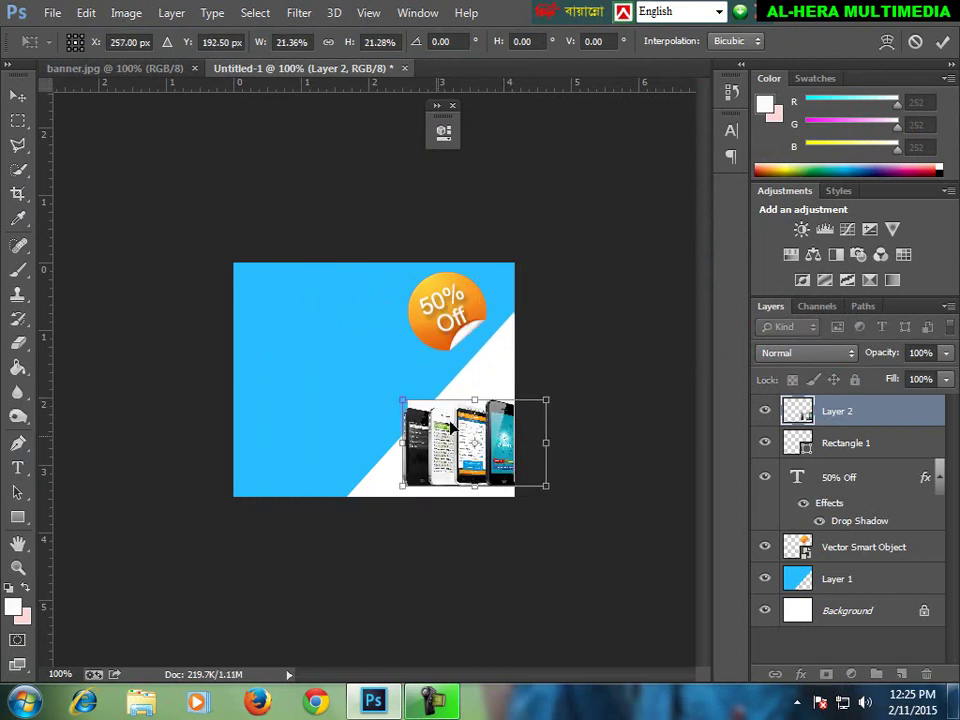
drag(402, 400, 415, 403)
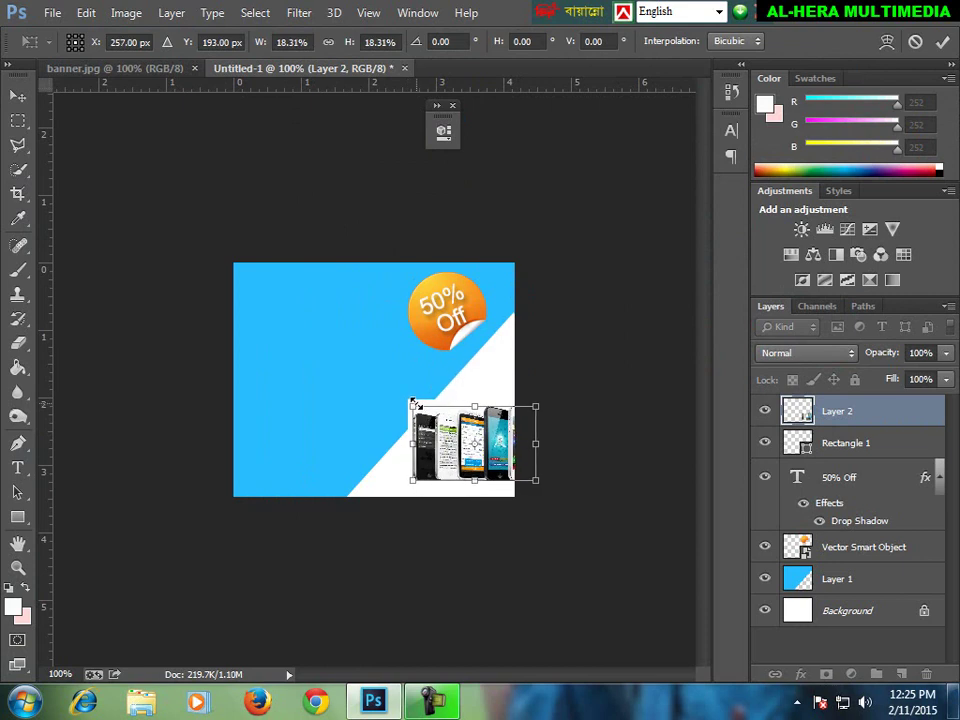
key(Return)
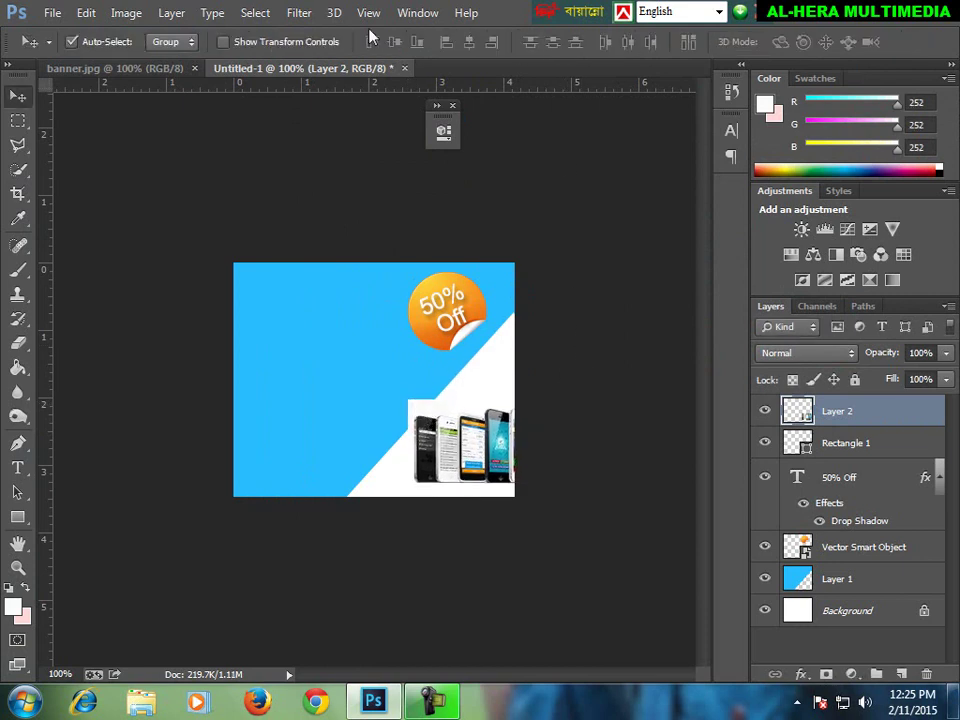
click(150, 68)
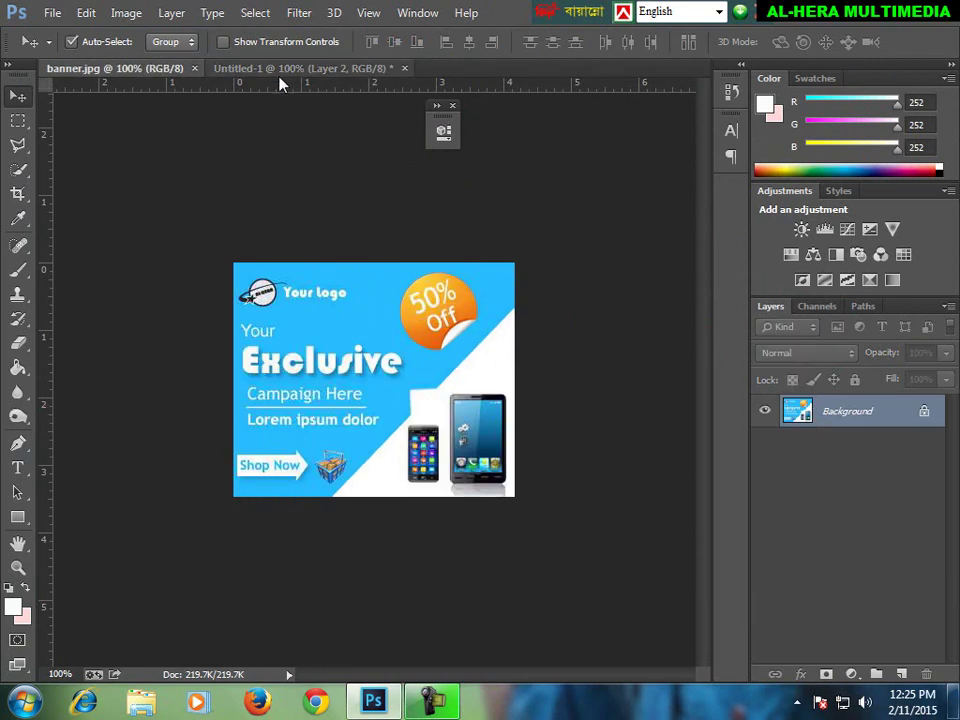
Apply a lower-opacity Drop Shadow to the phones Layer 2, then view banner.jpg.
click(280, 74)
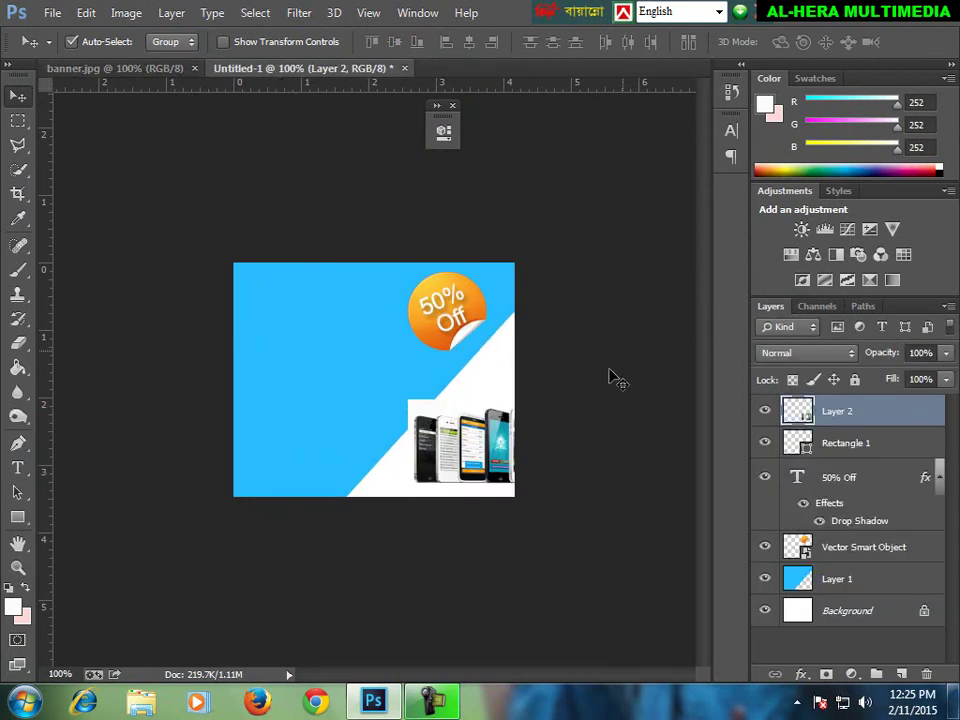
click(171, 13)
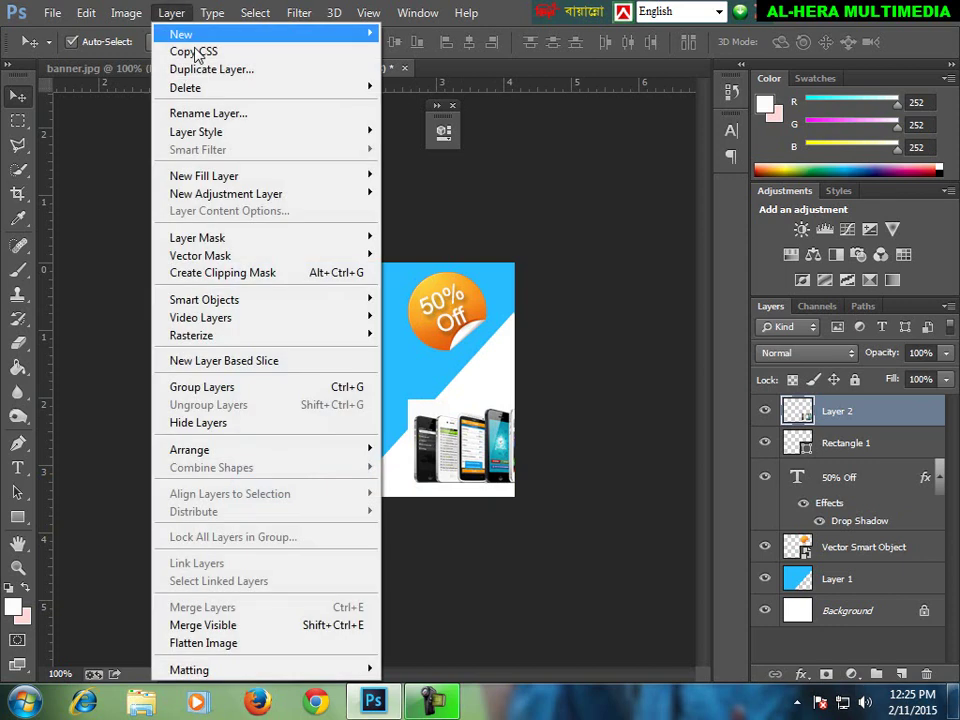
click(455, 317)
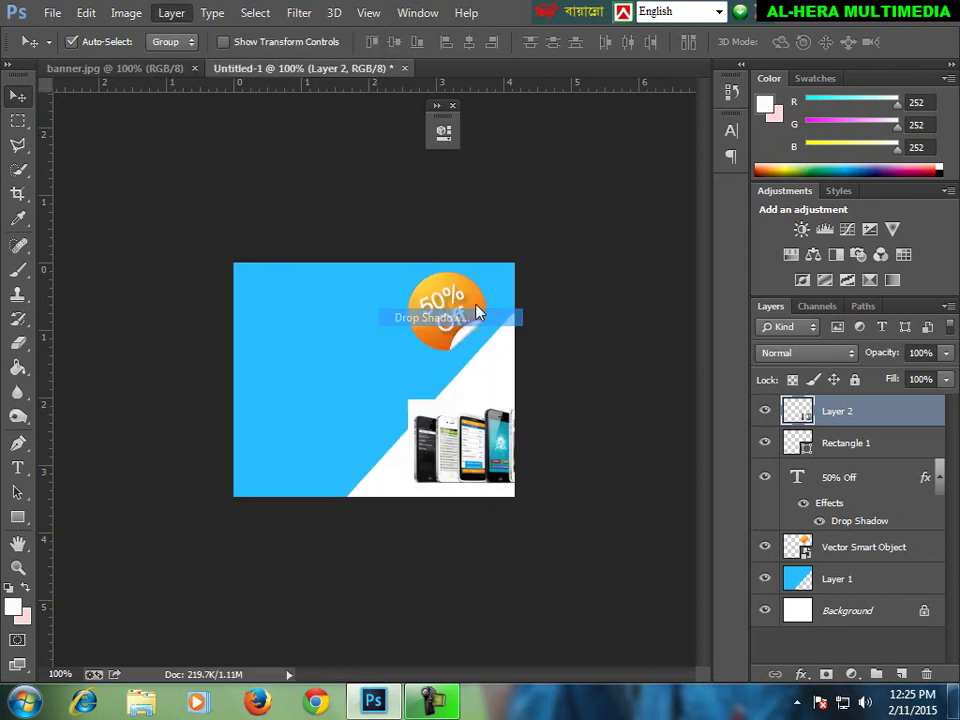
mouse_move(553, 304)
mouse_down()
mouse_move(724, 300)
mouse_move(672, 321)
mouse_up()
drag(918, 388, 880, 388)
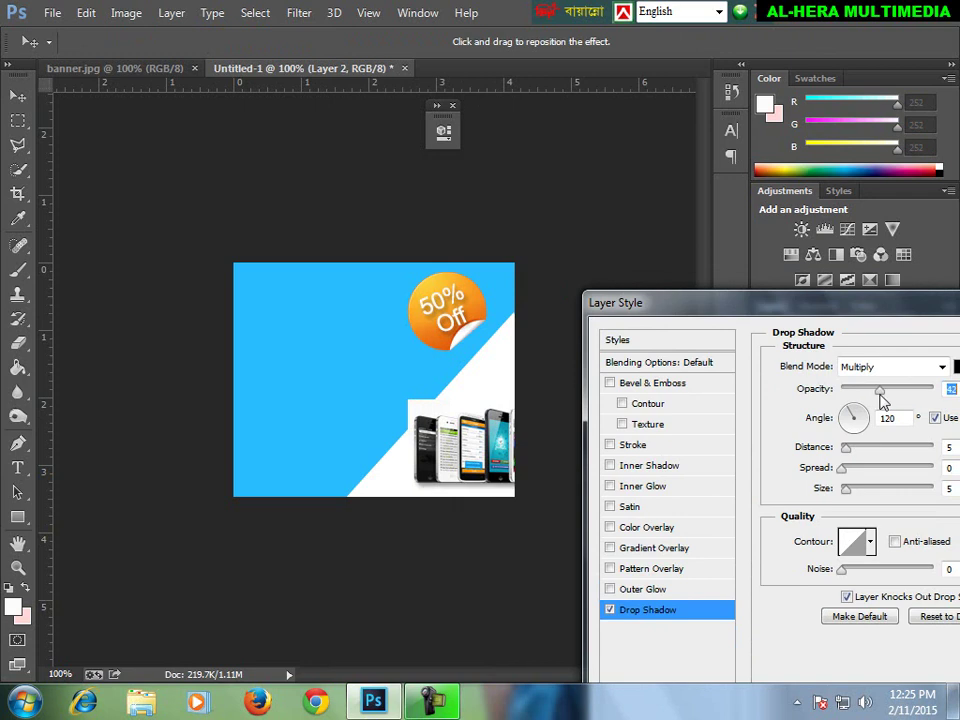
key(Return)
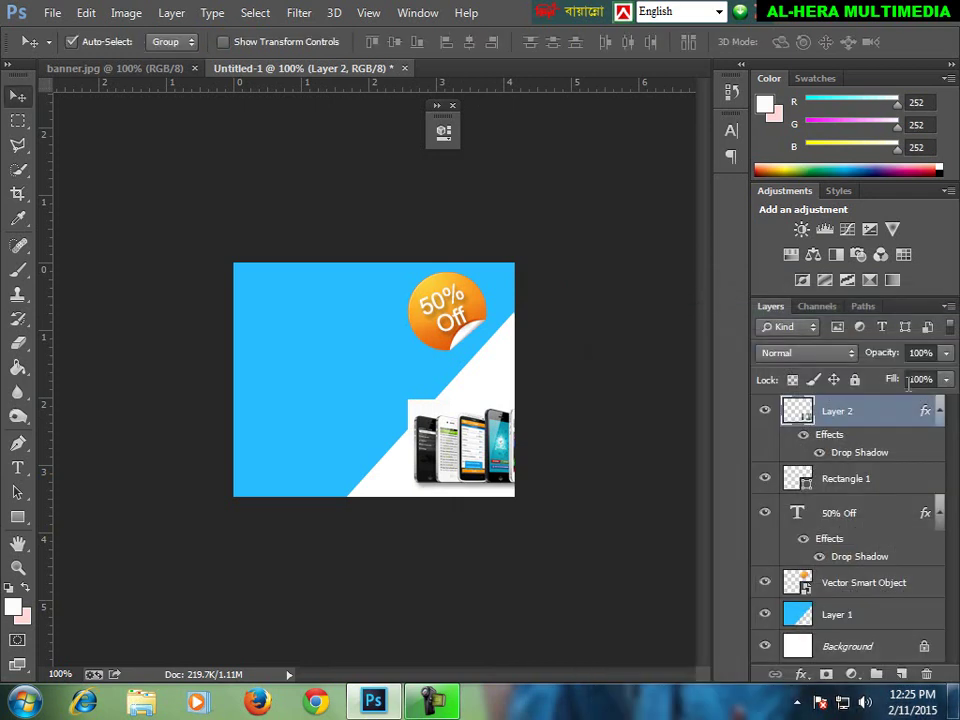
key(ctrl+plus)
key(ctrl+minus)
key(ctrl+Tab)
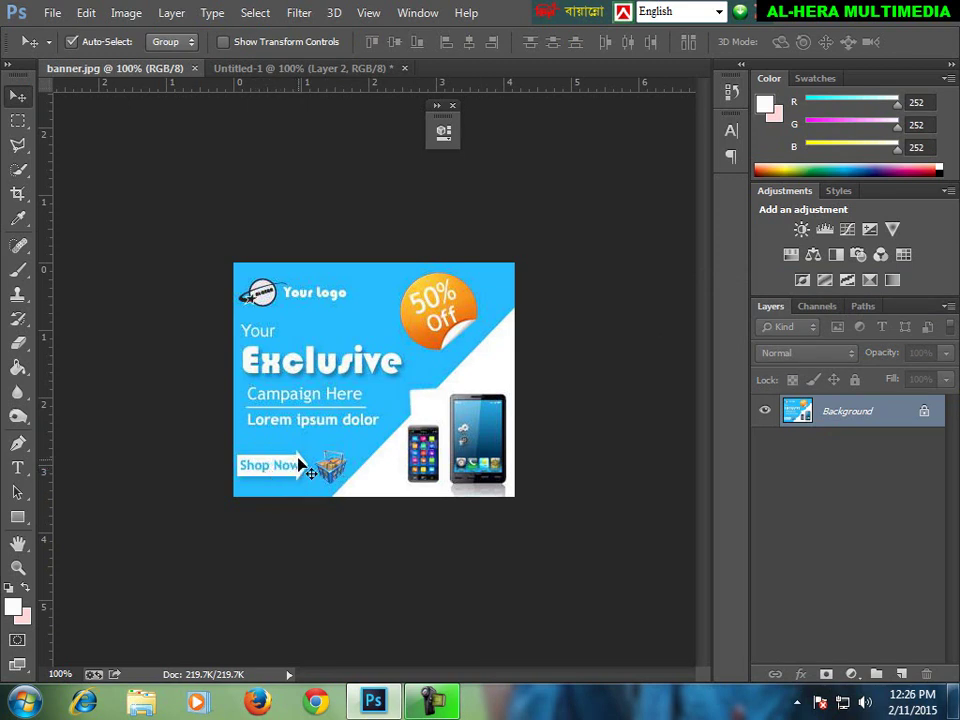
Select the Custom Shape Tool and open the shape library.
click(310, 70)
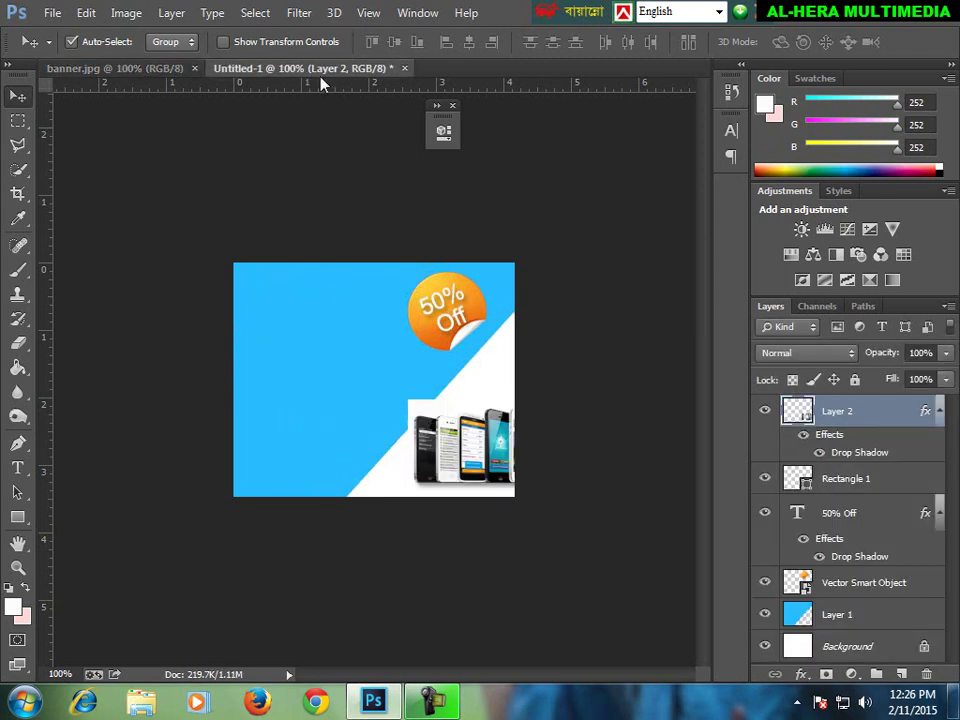
click(18, 517)
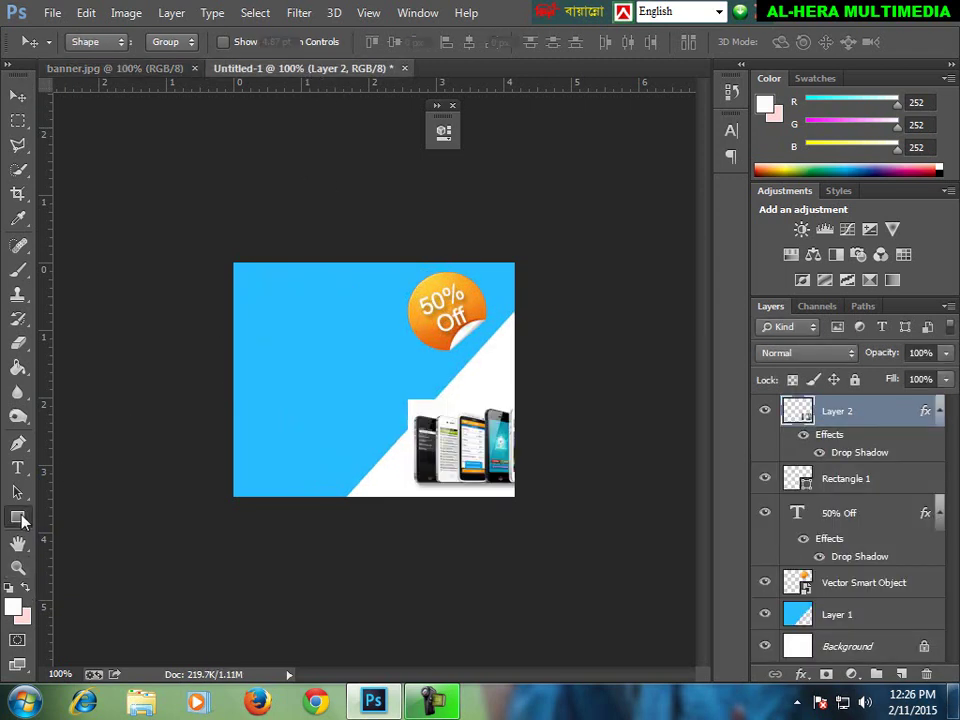
right_click(22, 520)
click(70, 606)
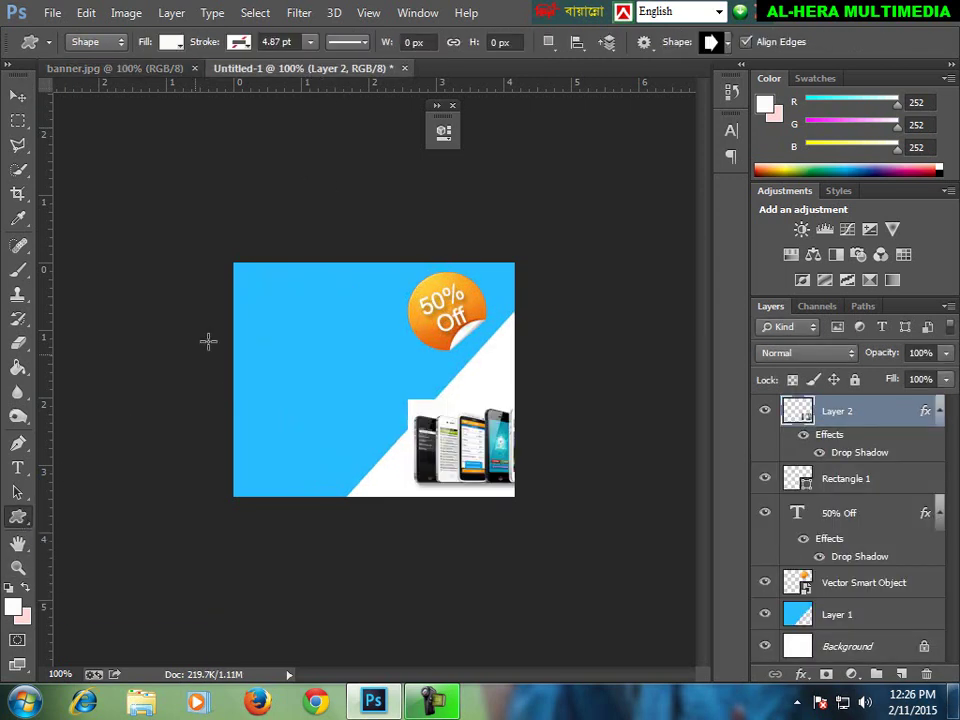
right_click(20, 519)
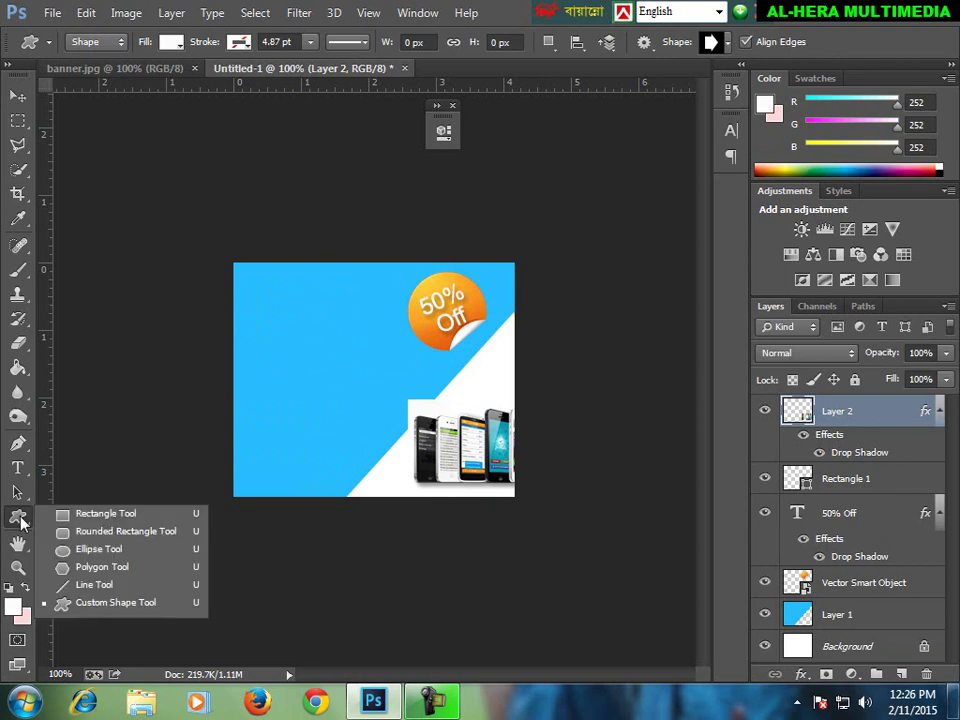
click(76, 606)
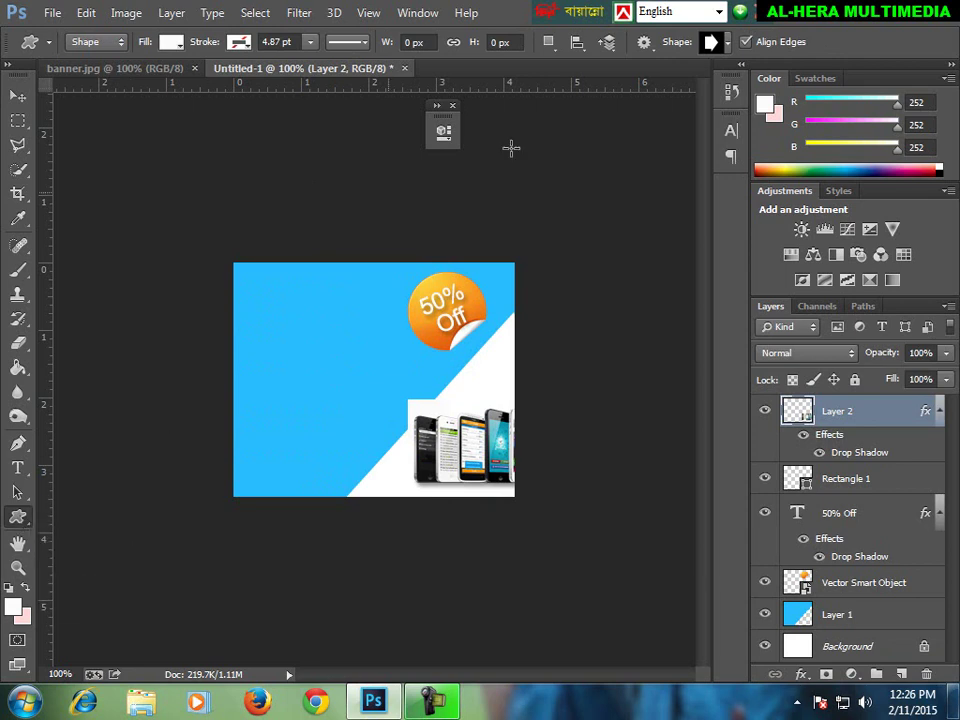
click(731, 45)
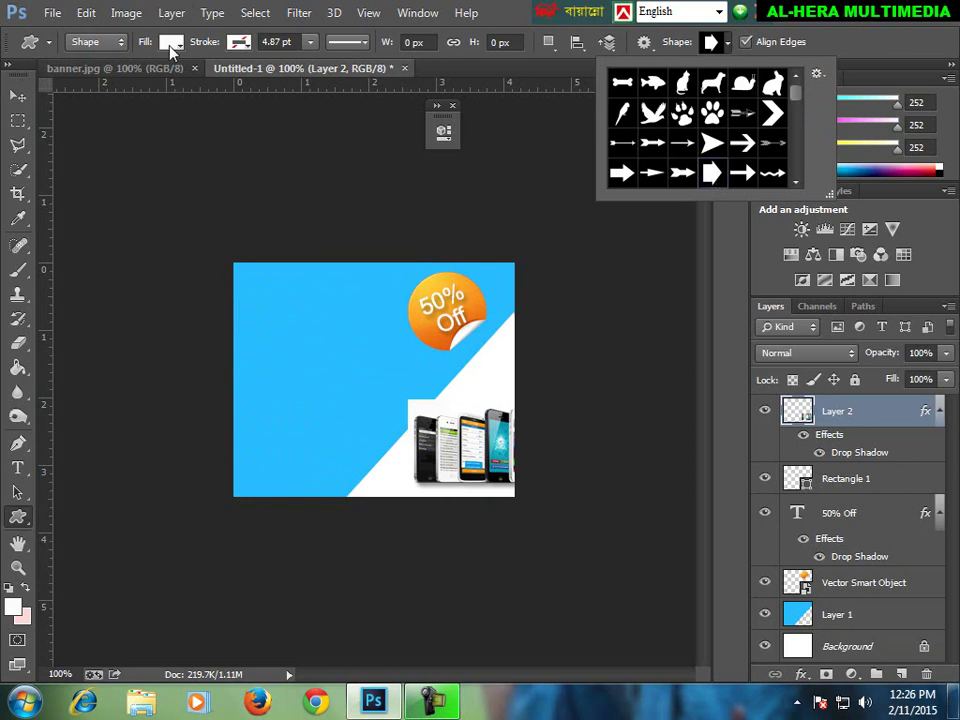
Draw a white arrow at the lower left, rasterize its layer, and nudge it right.
drag(251, 458, 293, 496)
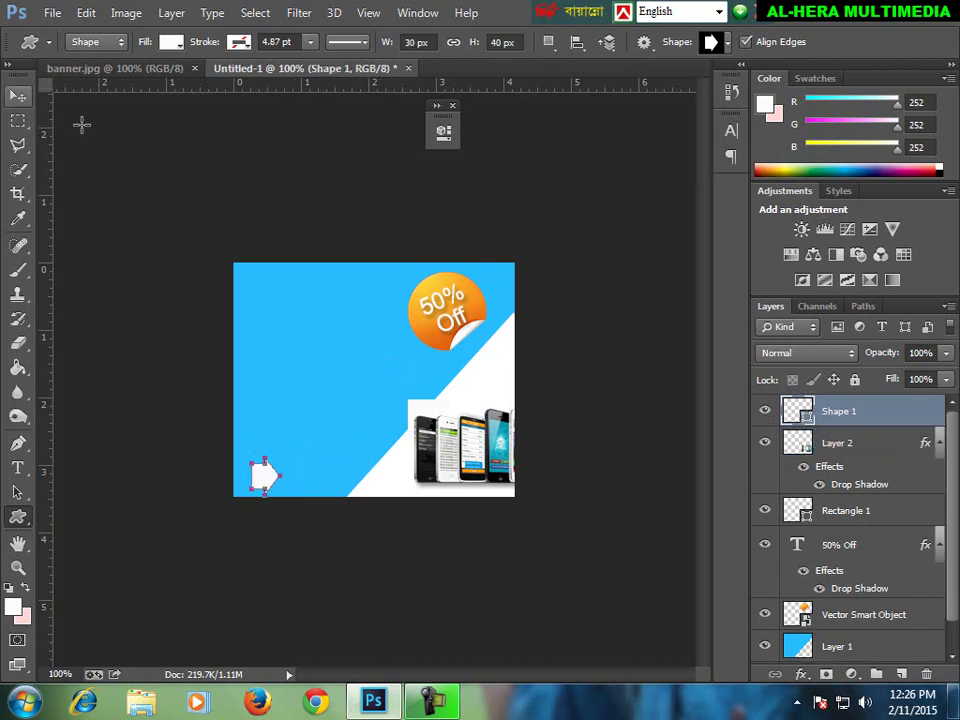
right_click(847, 415)
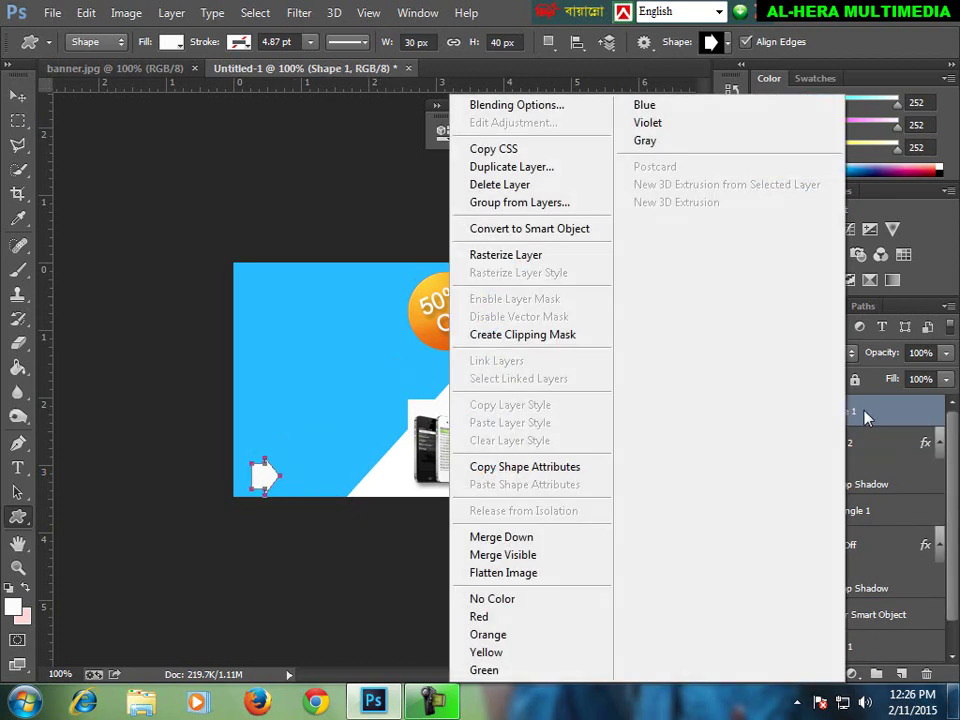
click(515, 254)
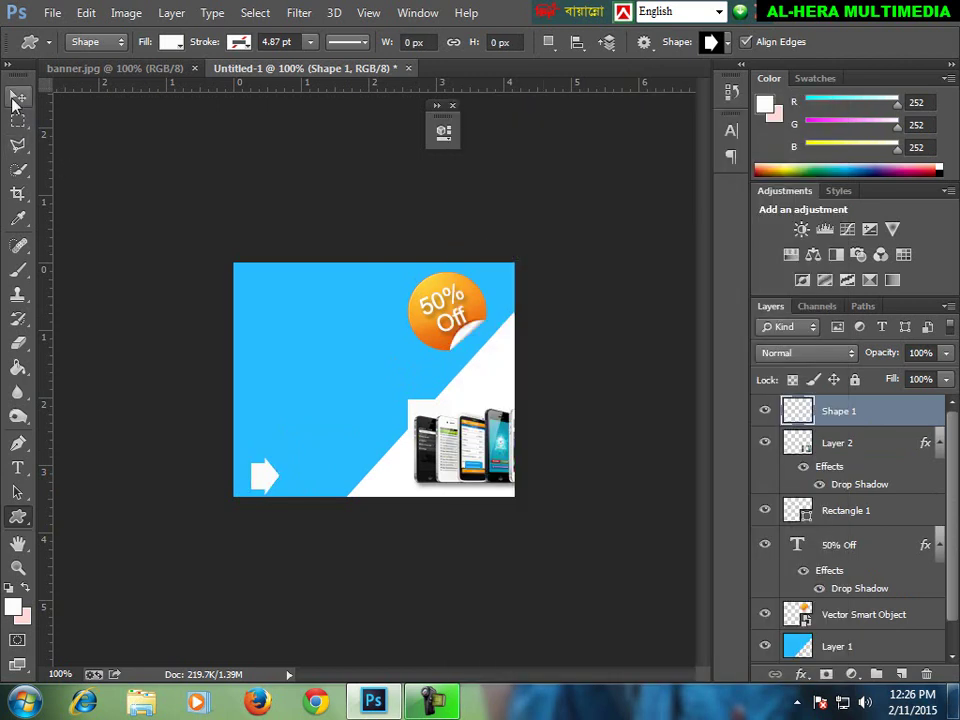
click(14, 97)
key(Right)
key(Right)
key(Right)
key(Right)
key(Right)
key(Right)
key(Right)
key(Right)
key(Right)
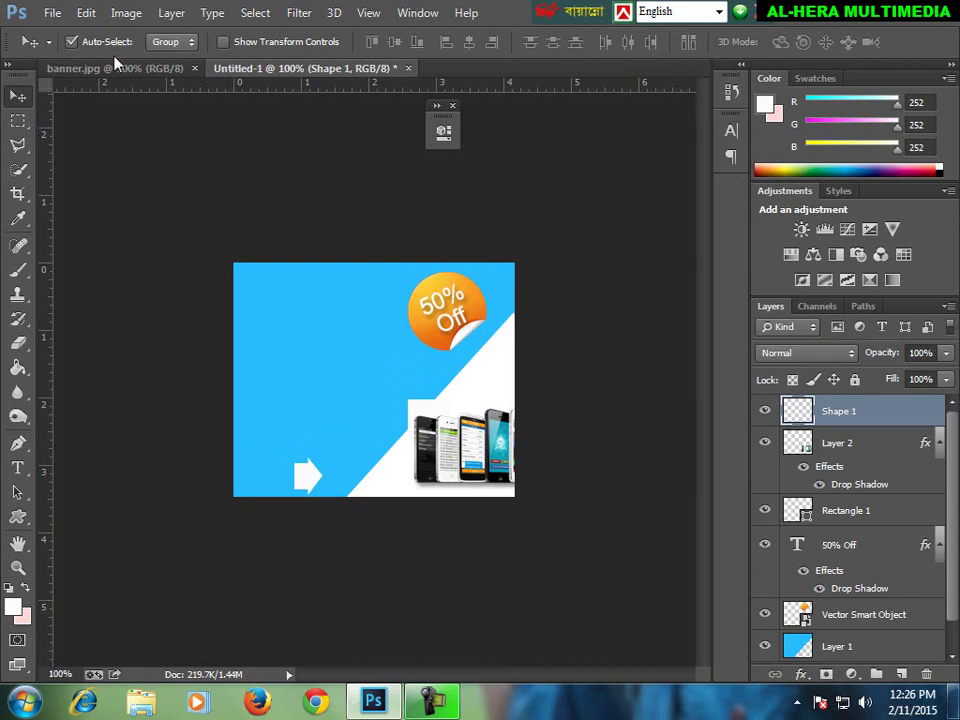
Zoom into Untitled-1 and bring the white arrow into view.
click(112, 68)
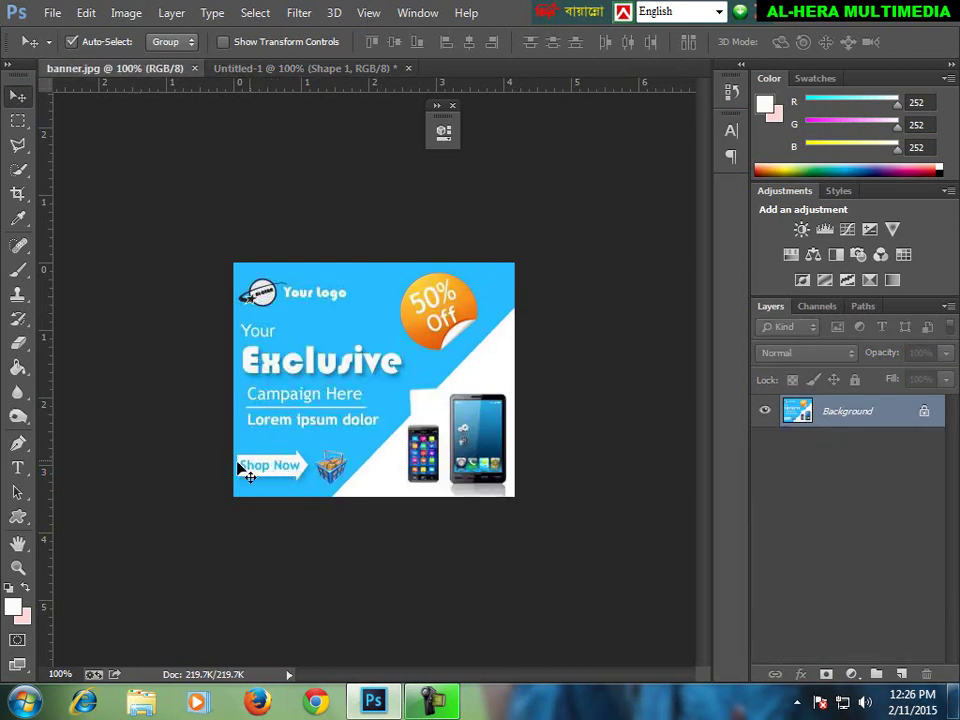
click(274, 70)
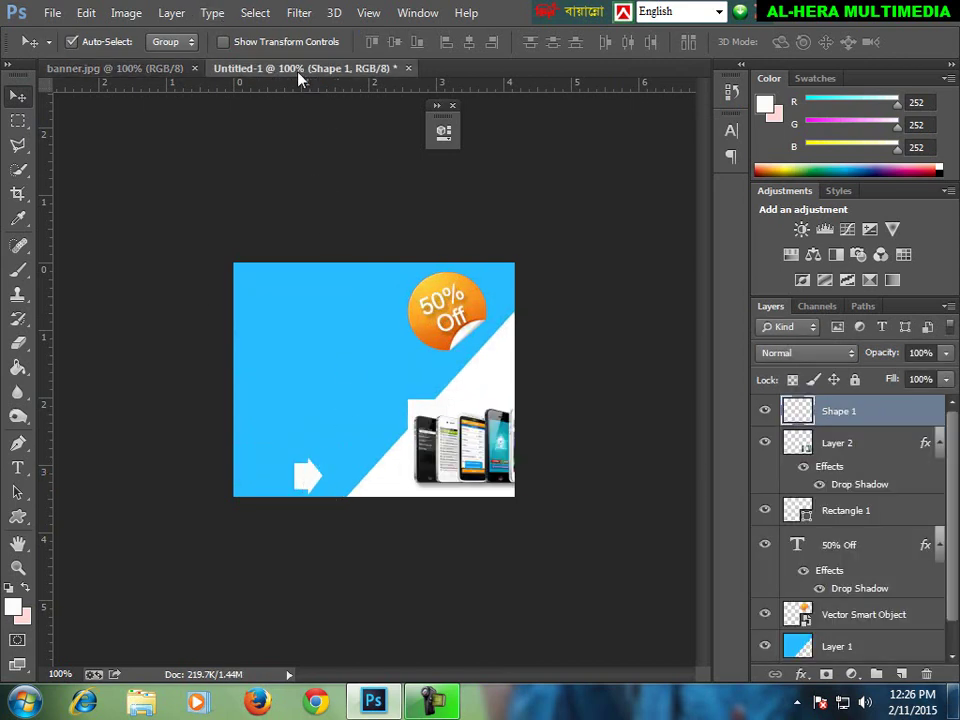
key(ctrl+plus)
key(ctrl+plus)
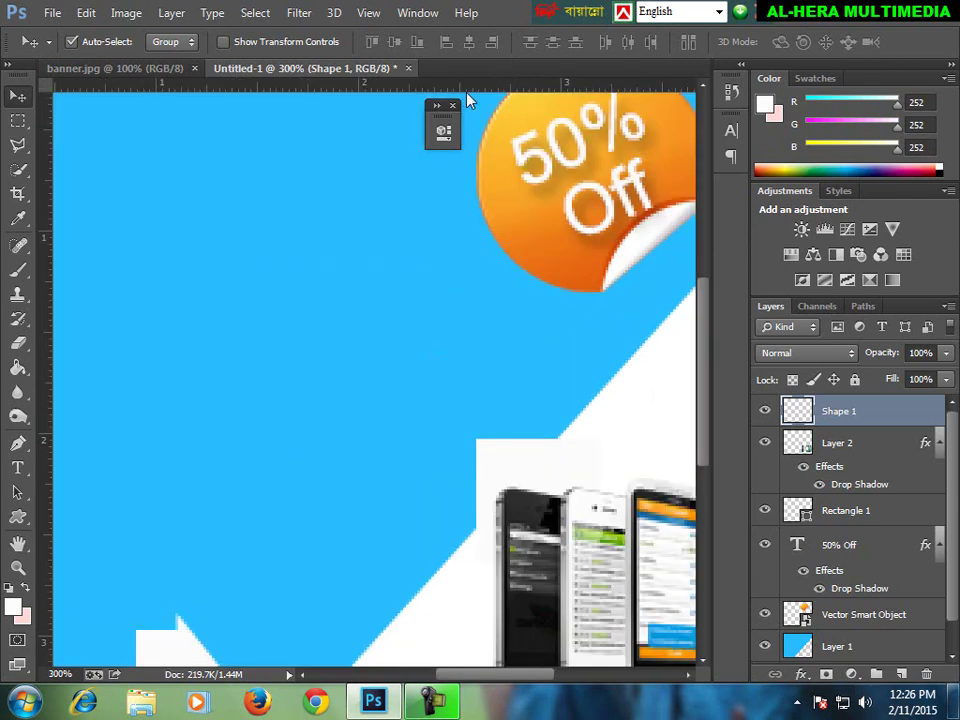
drag(396, 379, 362, 165)
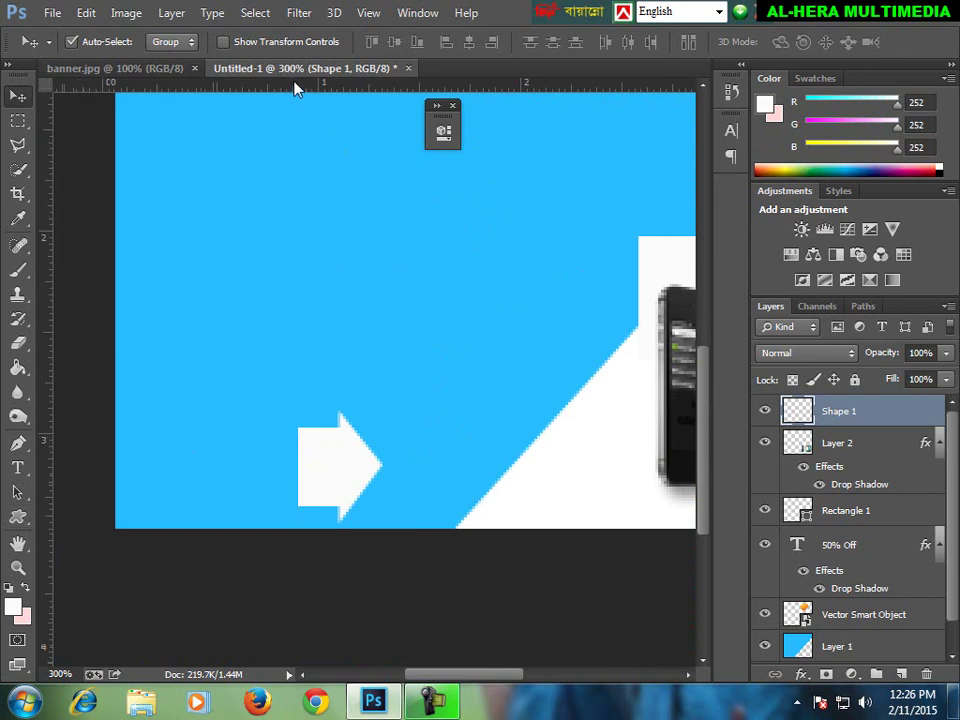
Drag horizontal guides to the arrow's top and bottom, about 2.954 in and 3.366 in.
drag(101, 89, 153, 426)
drag(92, 89, 153, 508)
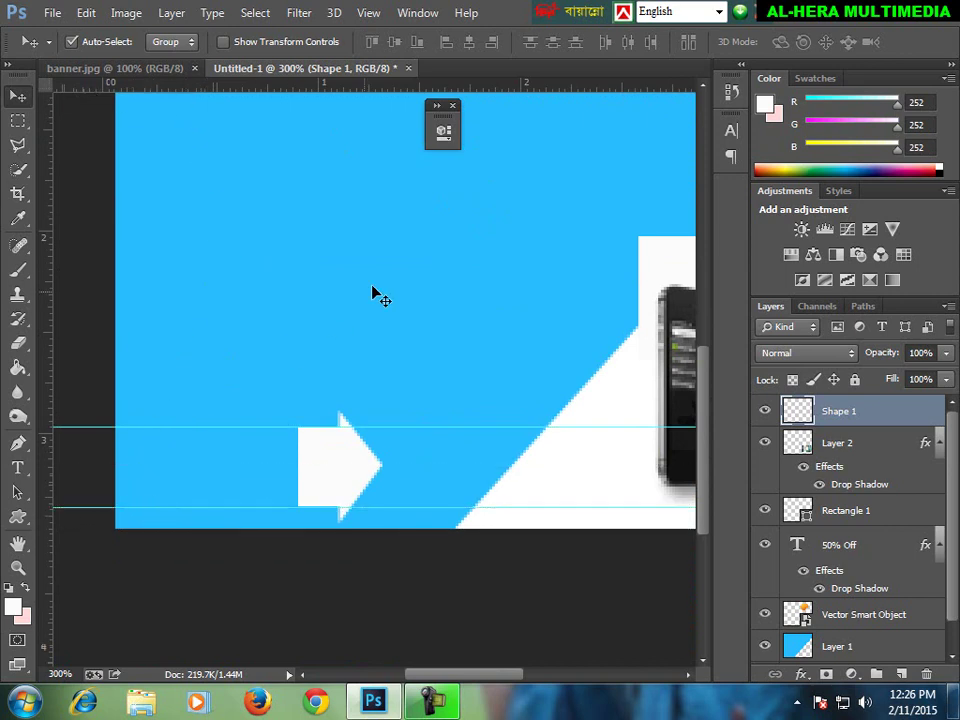
click(17, 516)
right_click(17, 516)
Draw a white rectangle left of the arrow and nudge it up to align.
click(43, 516)
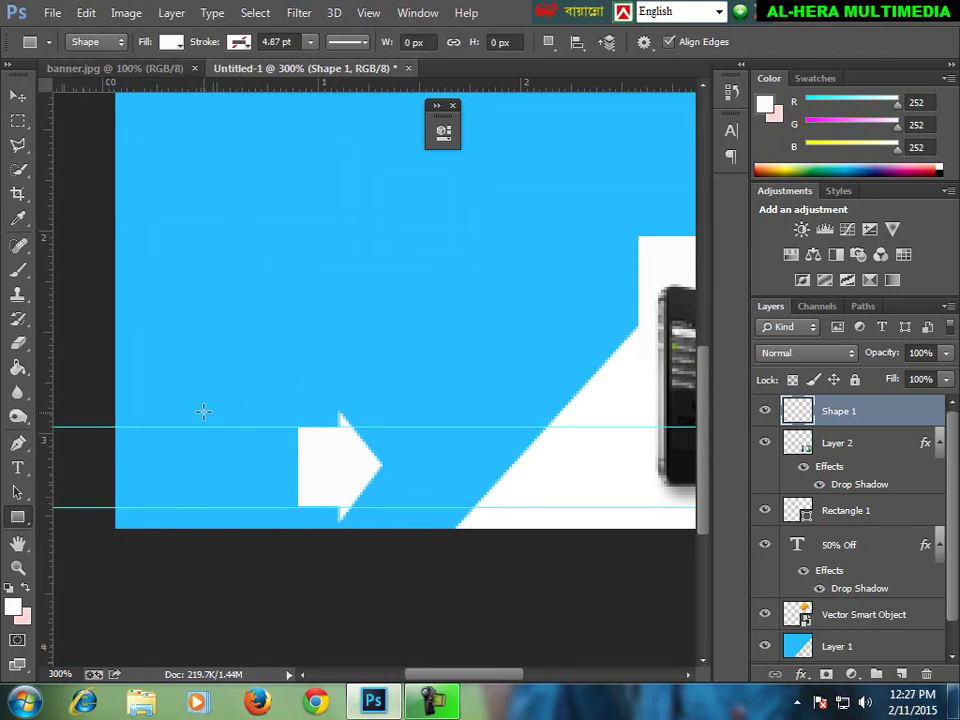
drag(152, 427, 298, 501)
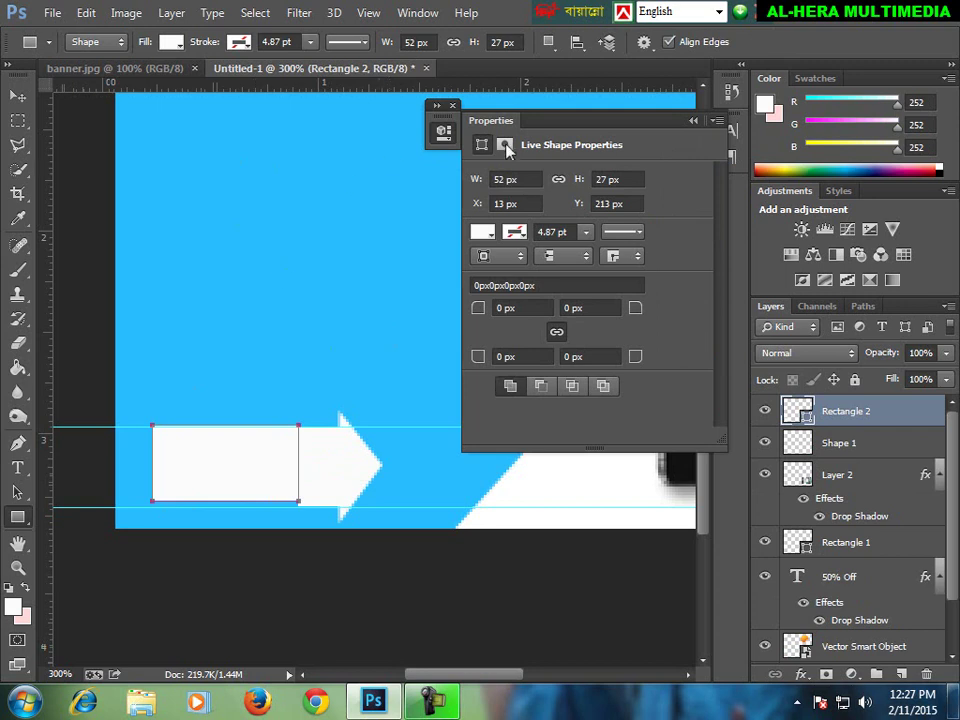
click(693, 121)
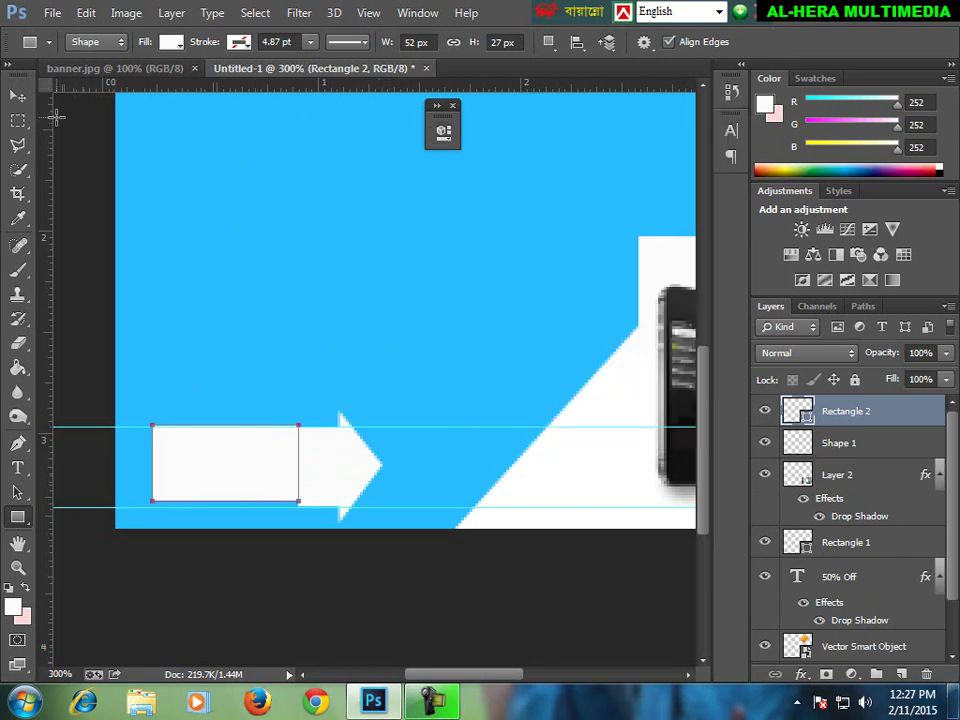
click(18, 97)
key(Up)
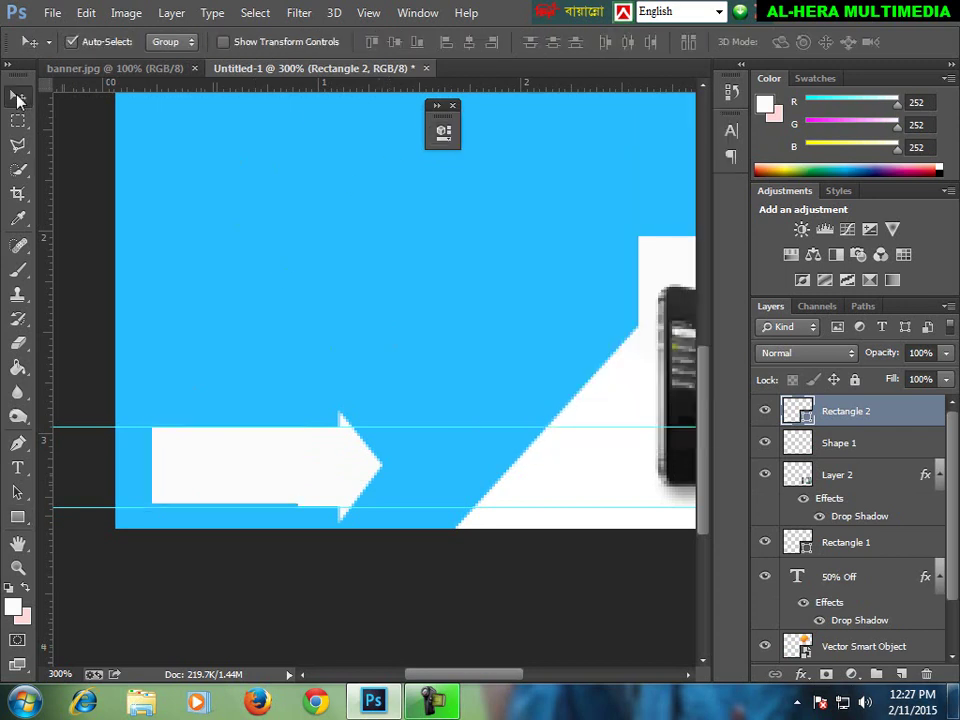
Free Transform the rectangle's height down to the arrow's bottom guide.
key(ctrl+plus)
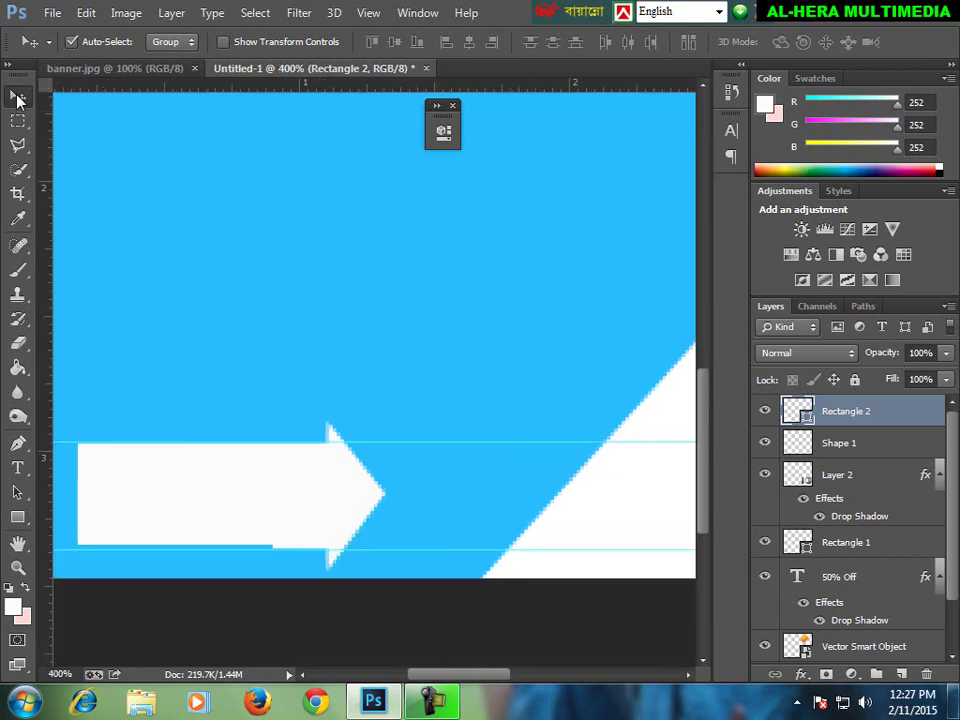
drag(275, 321, 390, 323)
key(ctrl+t)
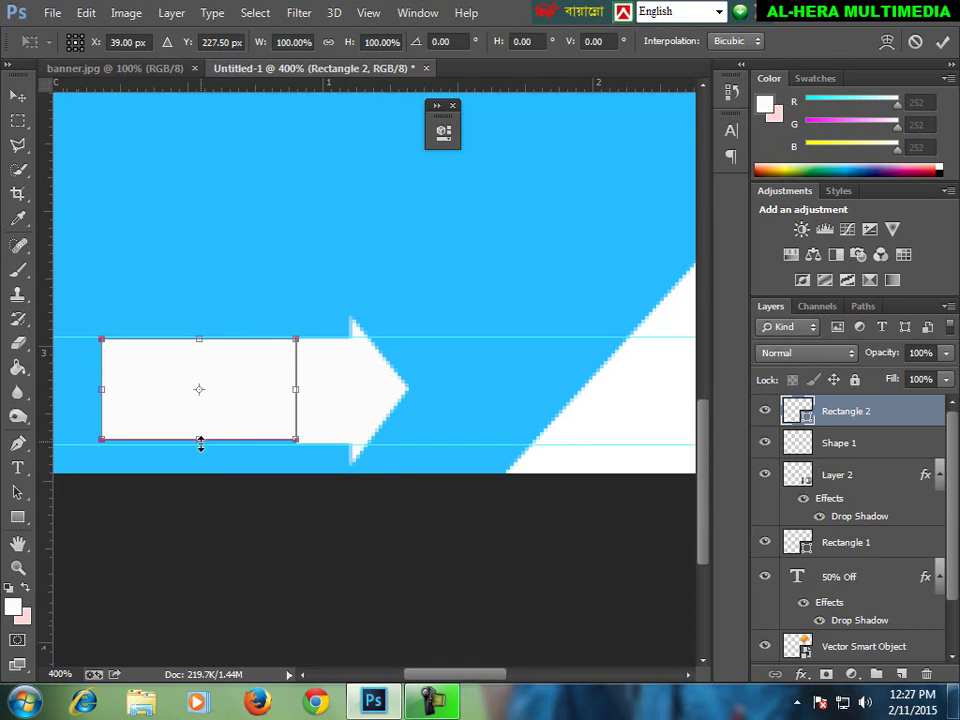
drag(200, 443, 200, 447)
key(Return)
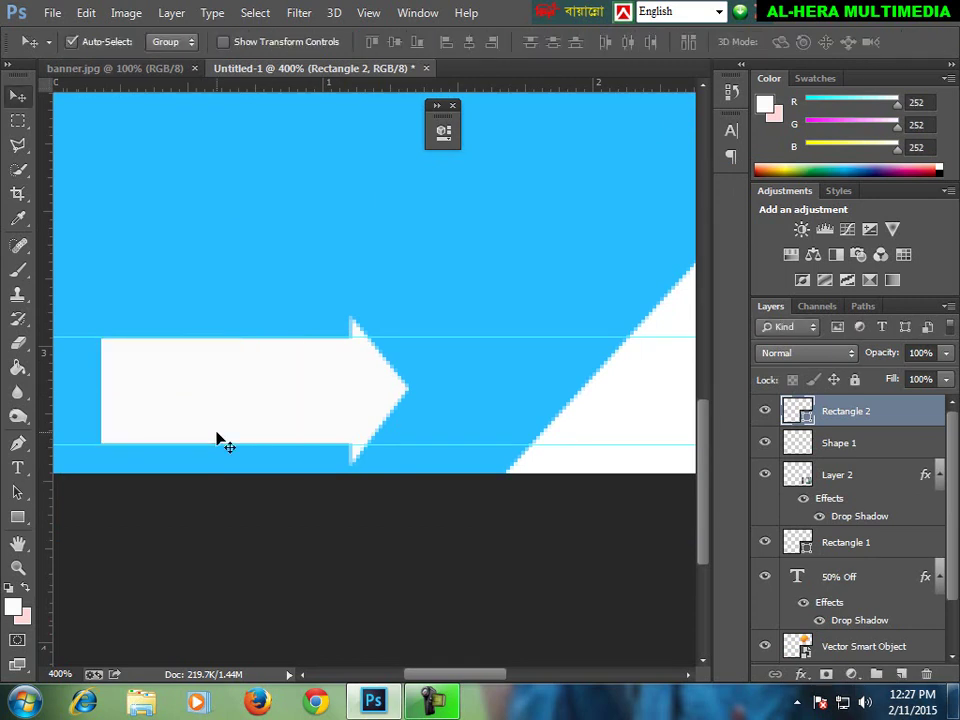
key(ctrl+minus)
key(ctrl+minus)
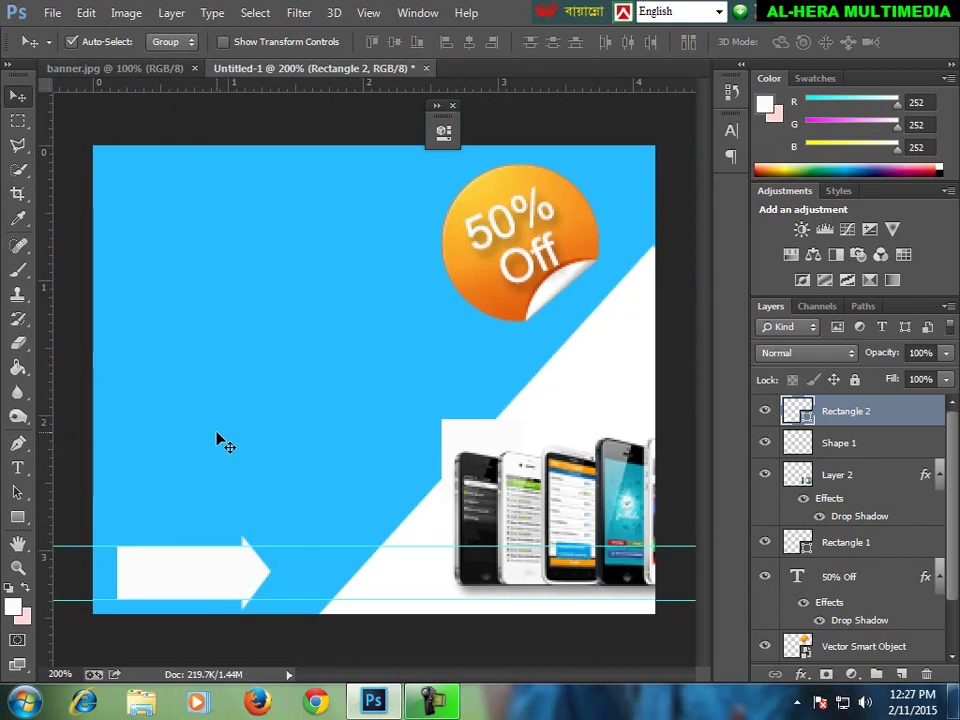
key(ctrl+minus)
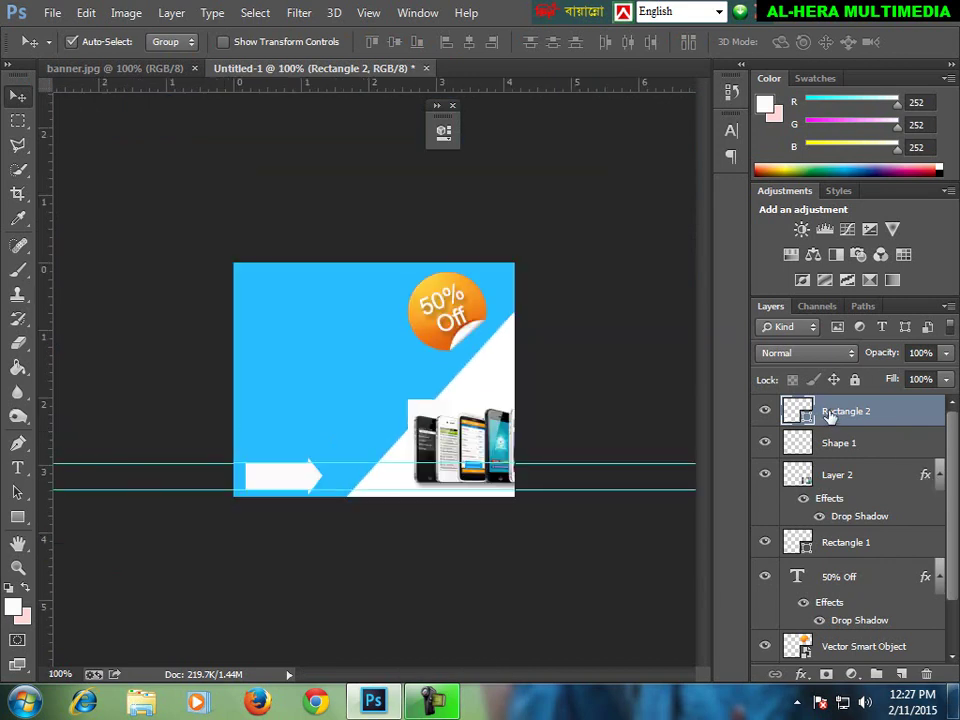
Rasterize the rectangle and Merge Down into the arrow's Shape 1 layer.
right_click(825, 410)
click(517, 255)
click(168, 13)
click(236, 608)
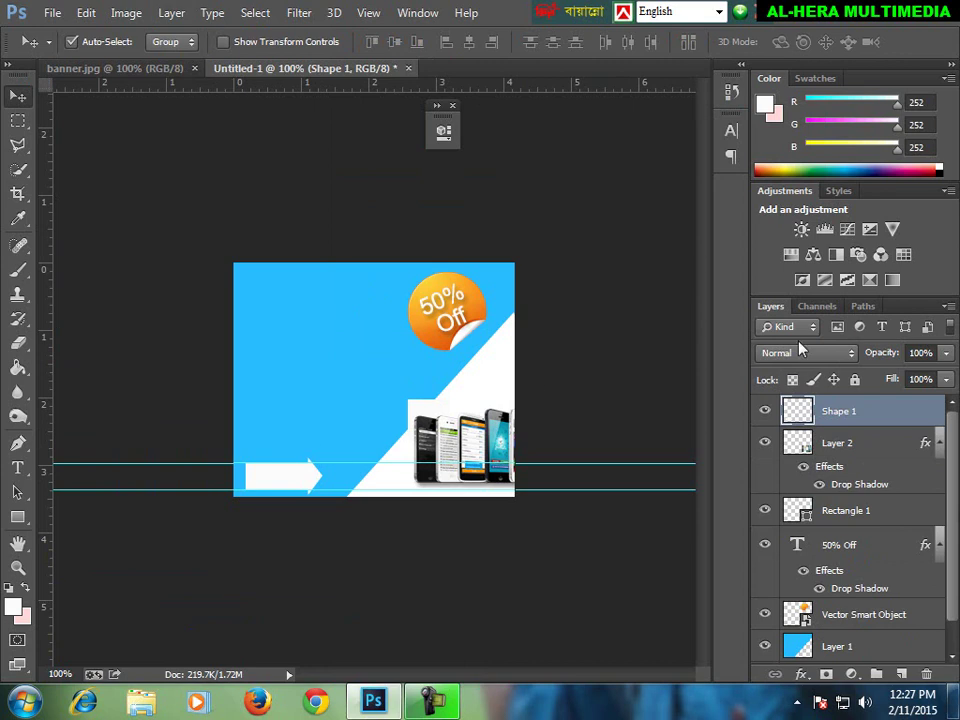
click(764, 413)
key(Left)
key(Left)
key(Left)
Shrink the white arrow to about 90% and give it a drop shadow.
key(ctrl+t)
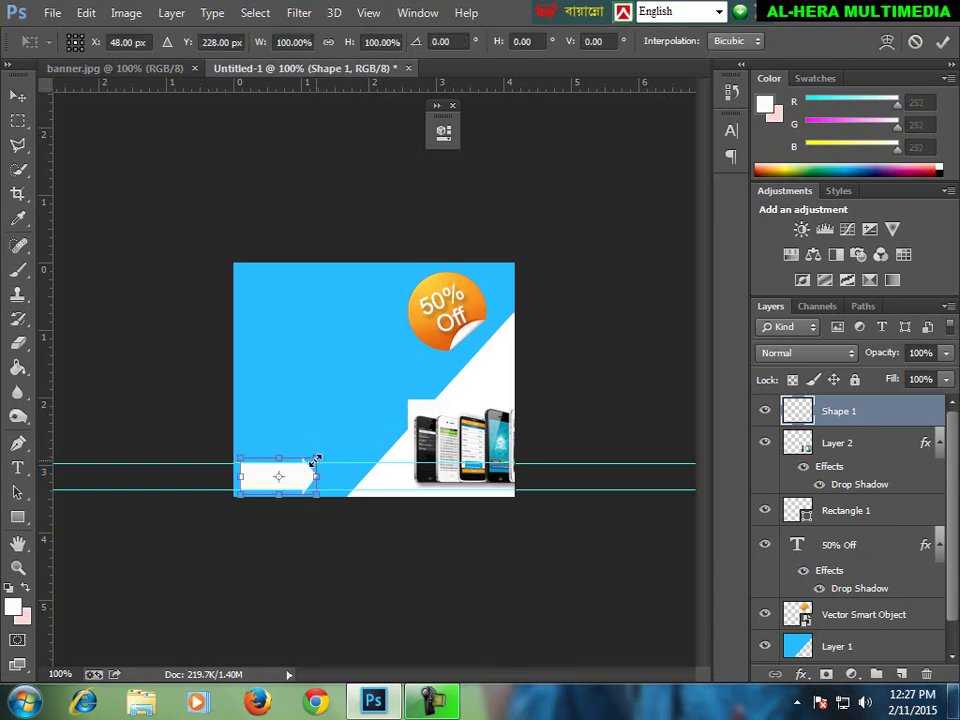
drag(315, 459, 310, 462)
key(Return)
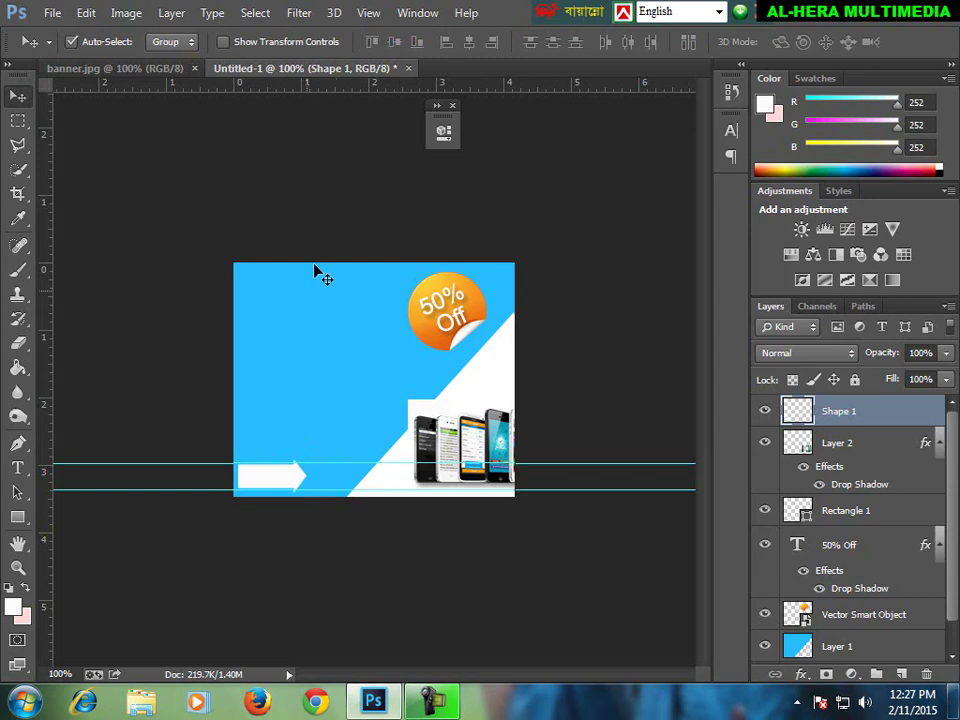
click(168, 14)
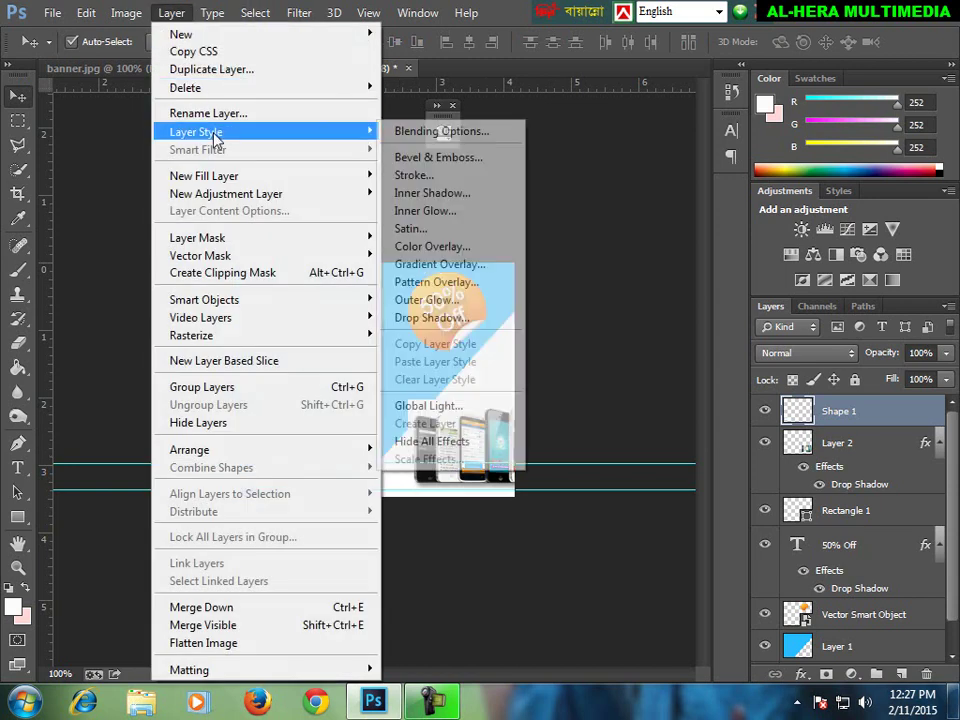
click(490, 316)
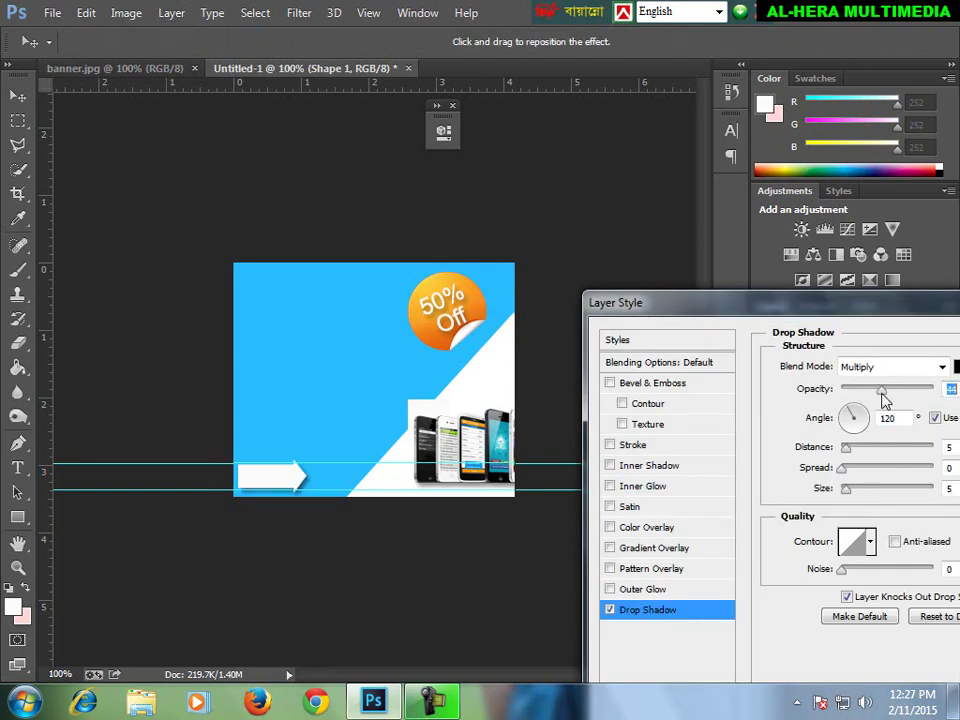
key(Return)
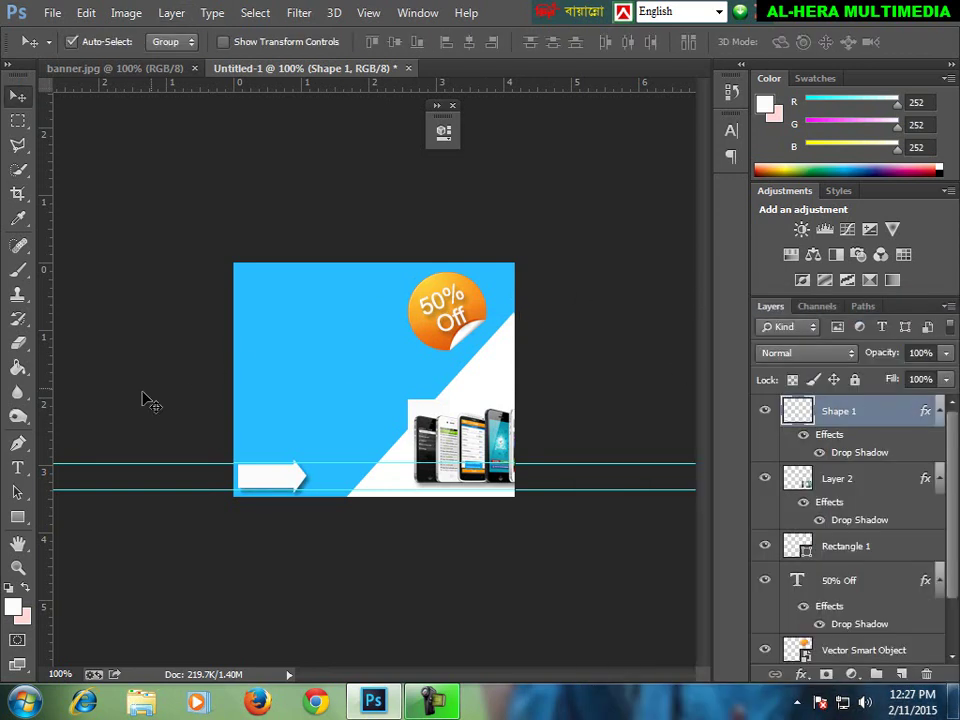
click(20, 470)
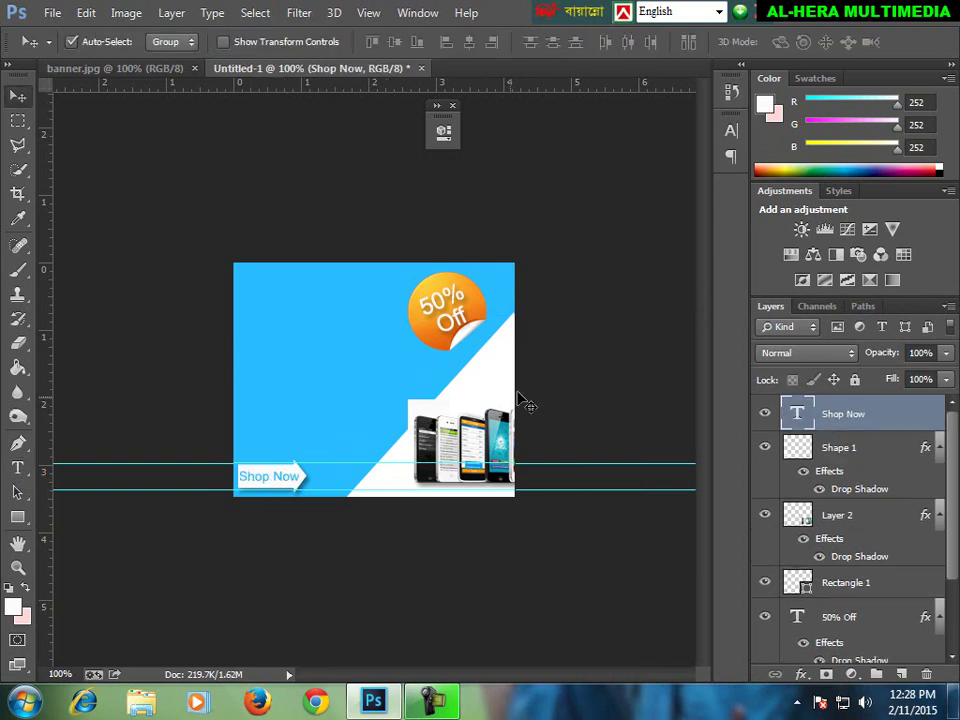
Recolour all the Shop Now text to dark navy #0a008d.
double_click(795, 413)
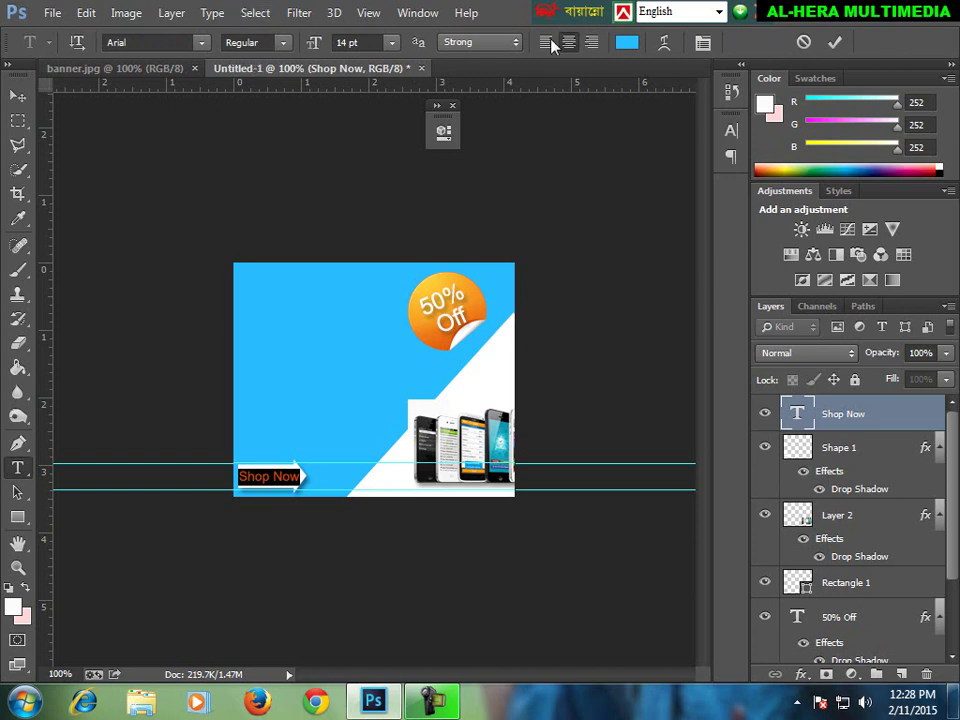
click(296, 472)
drag(303, 476, 182, 463)
click(627, 44)
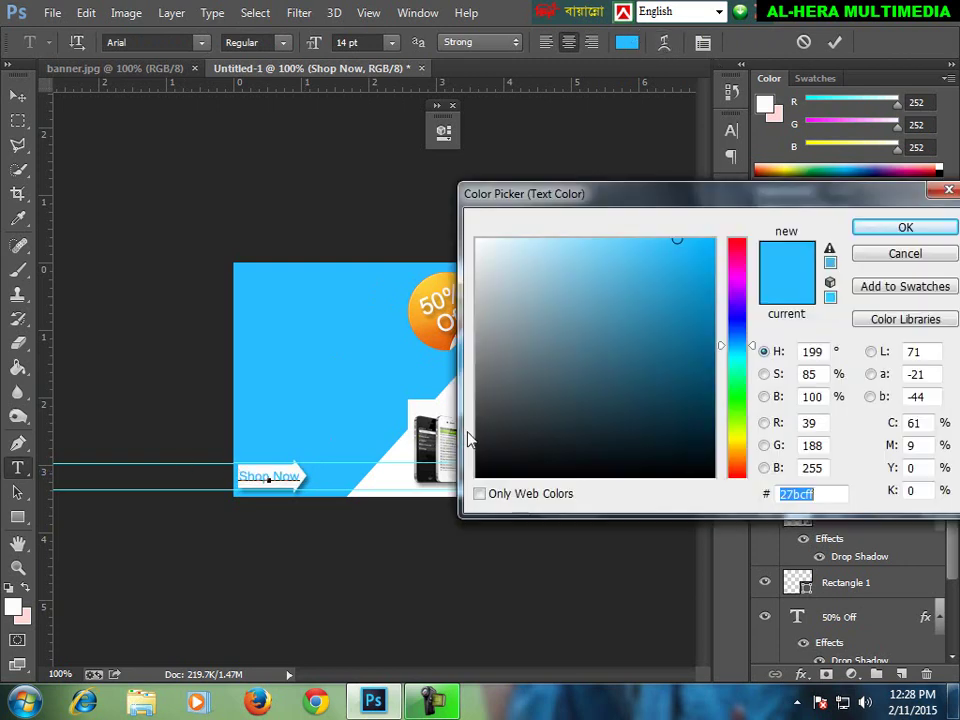
click(737, 316)
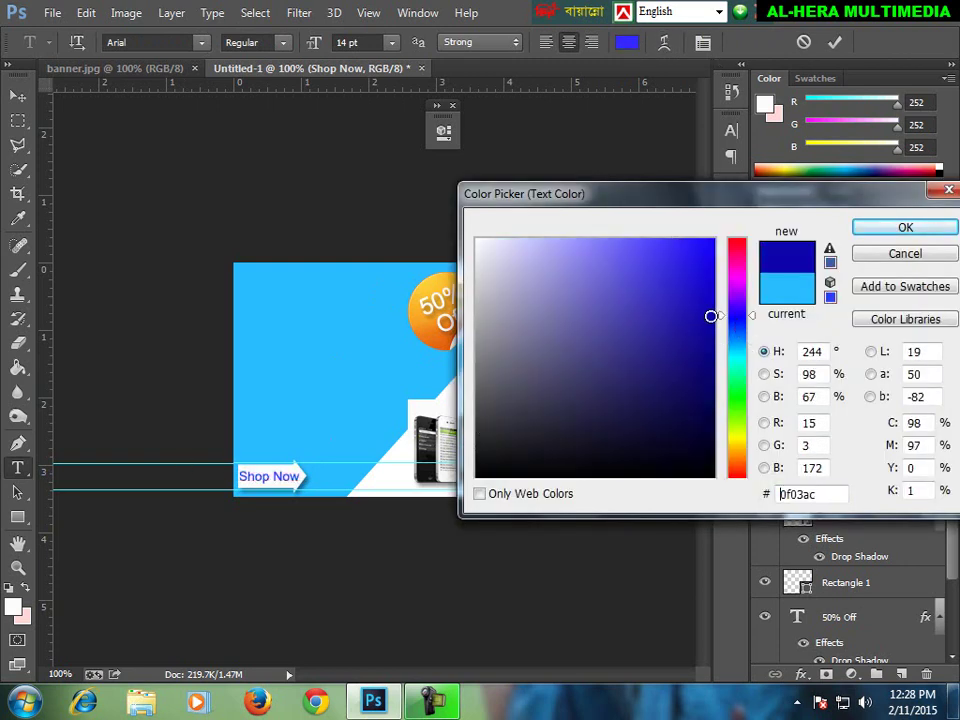
drag(701, 332, 688, 468)
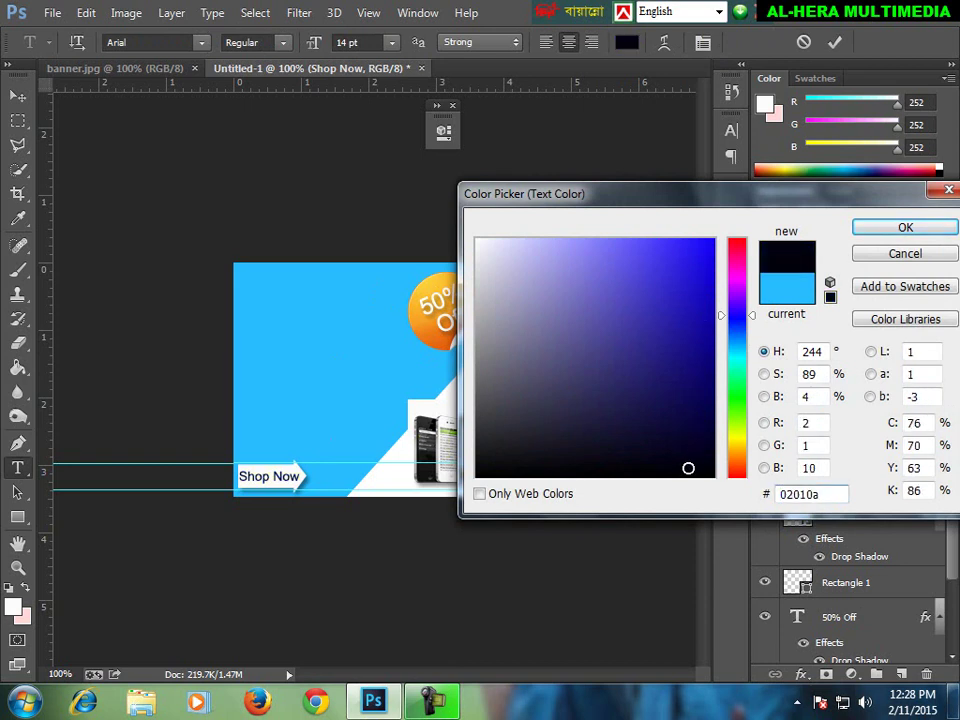
drag(706, 455, 712, 472)
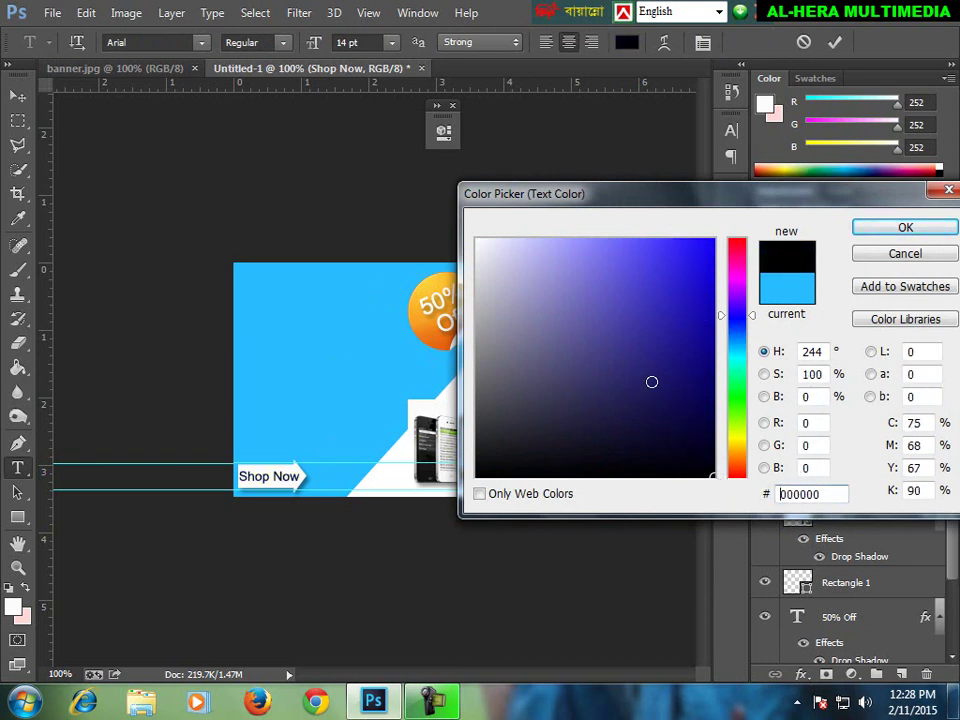
click(712, 348)
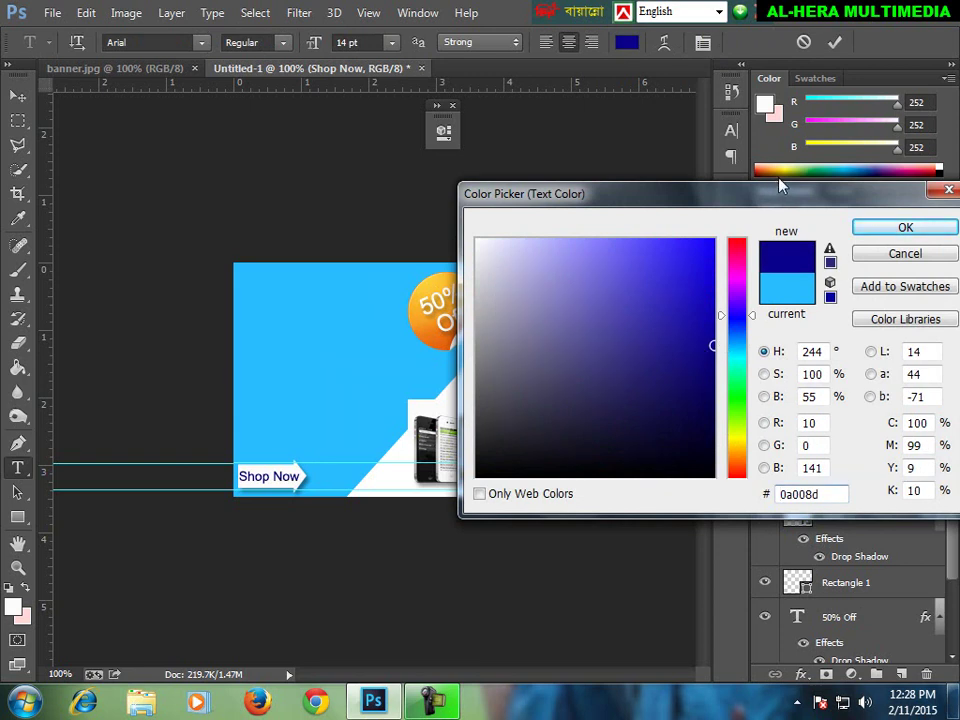
click(856, 229)
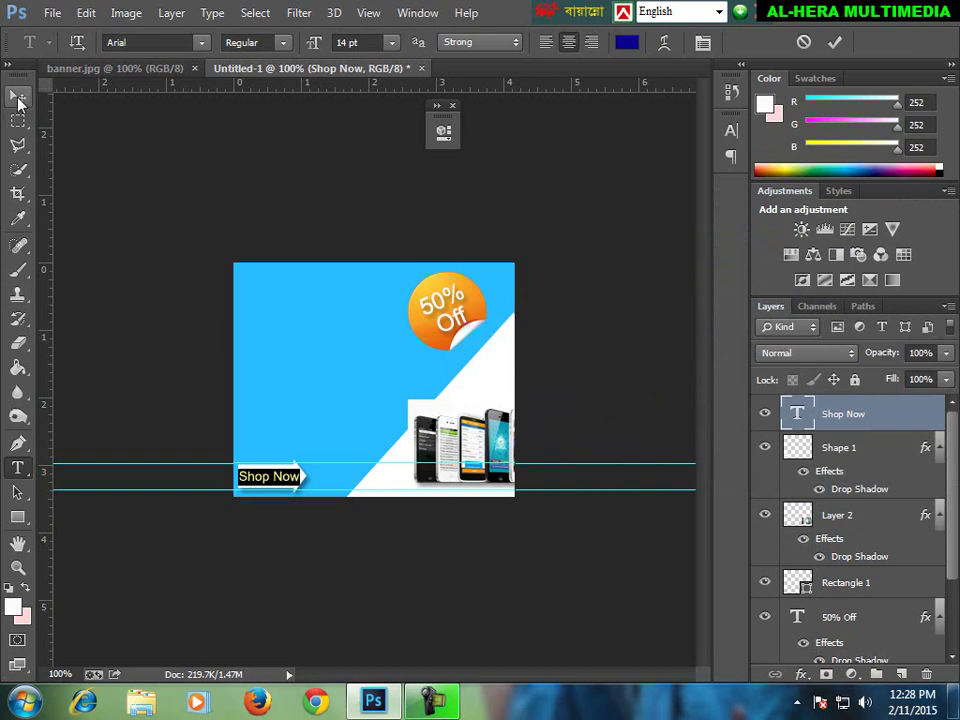
click(19, 98)
click(88, 72)
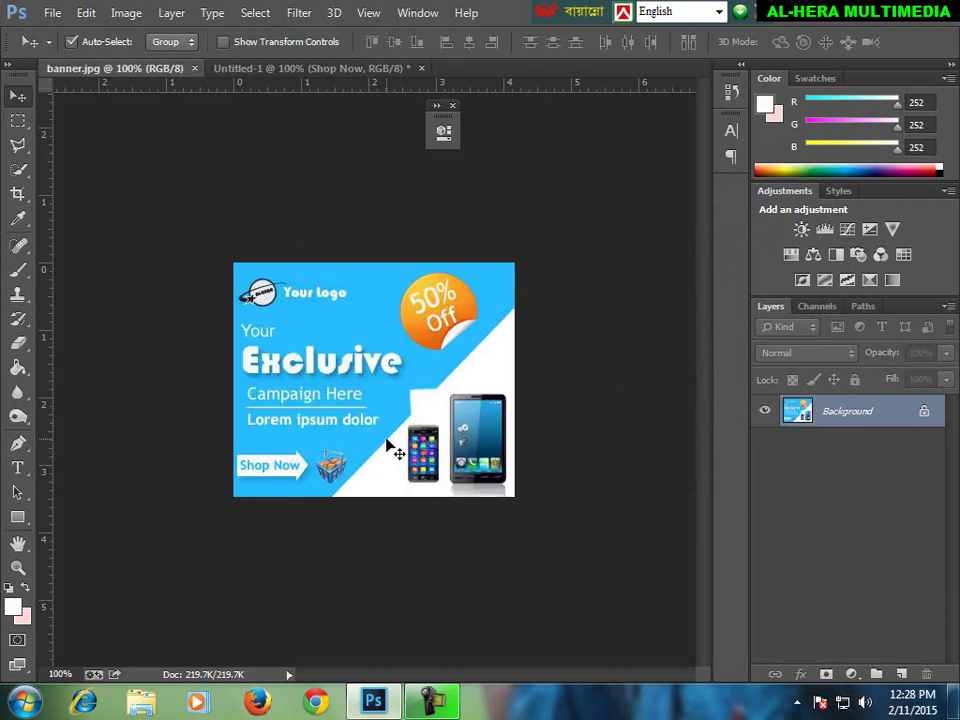
key(ctrl+plus)
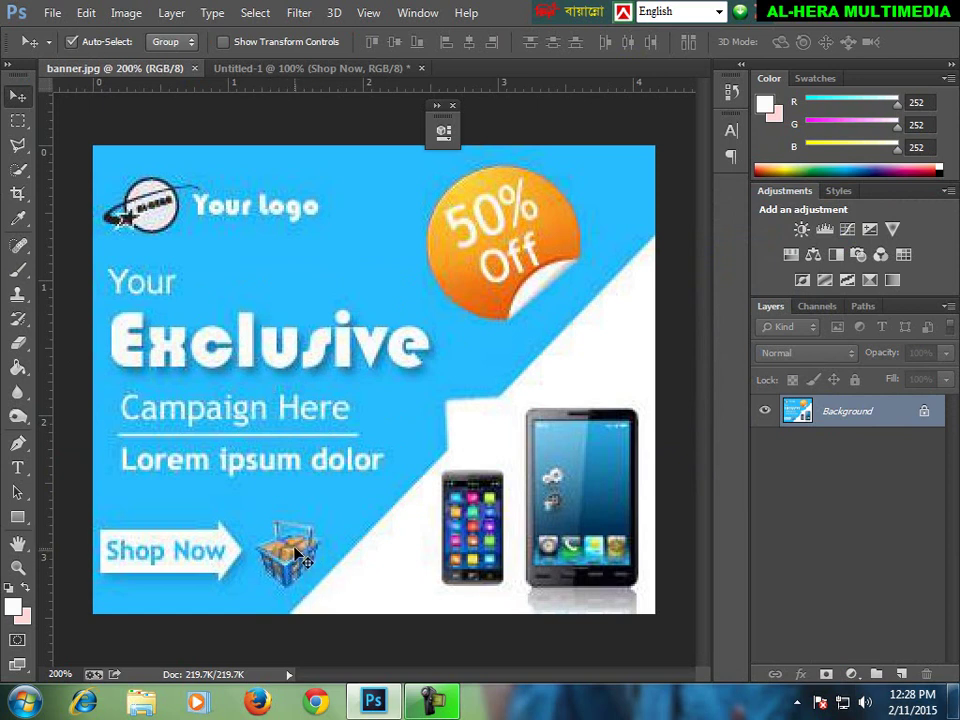
click(306, 74)
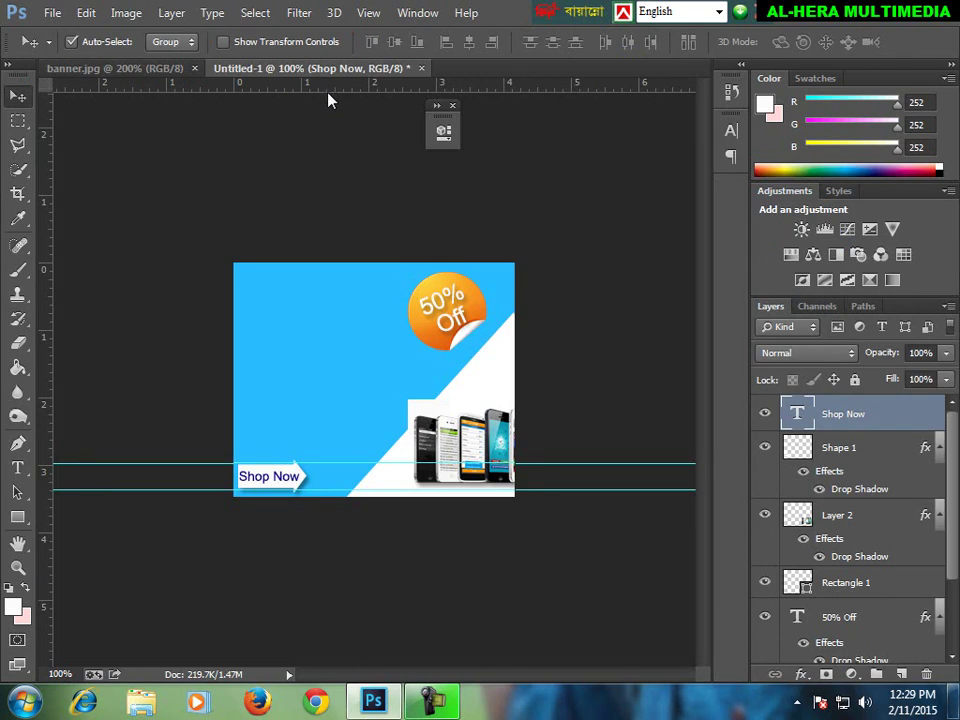
Open shop.png from G: > free essential image and drag the basket into Untitled-1 as Layer 3.
click(55, 13)
click(73, 51)
mouse_move(945, 220)
mouse_down()
mouse_move(945, 392)
mouse_move(945, 215)
mouse_up()
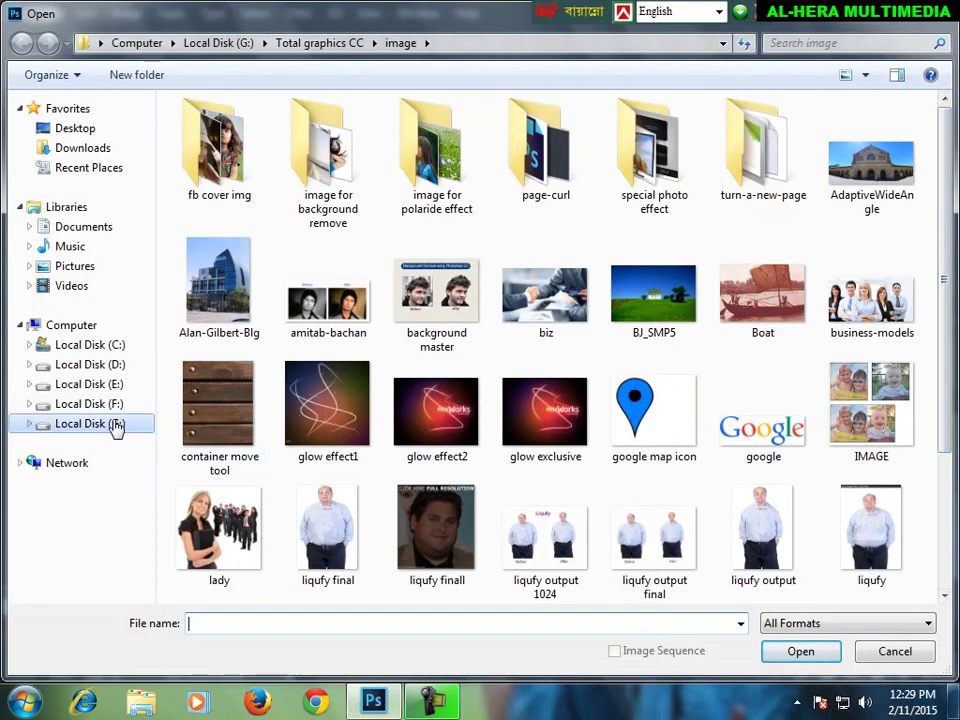
click(90, 424)
text(f)
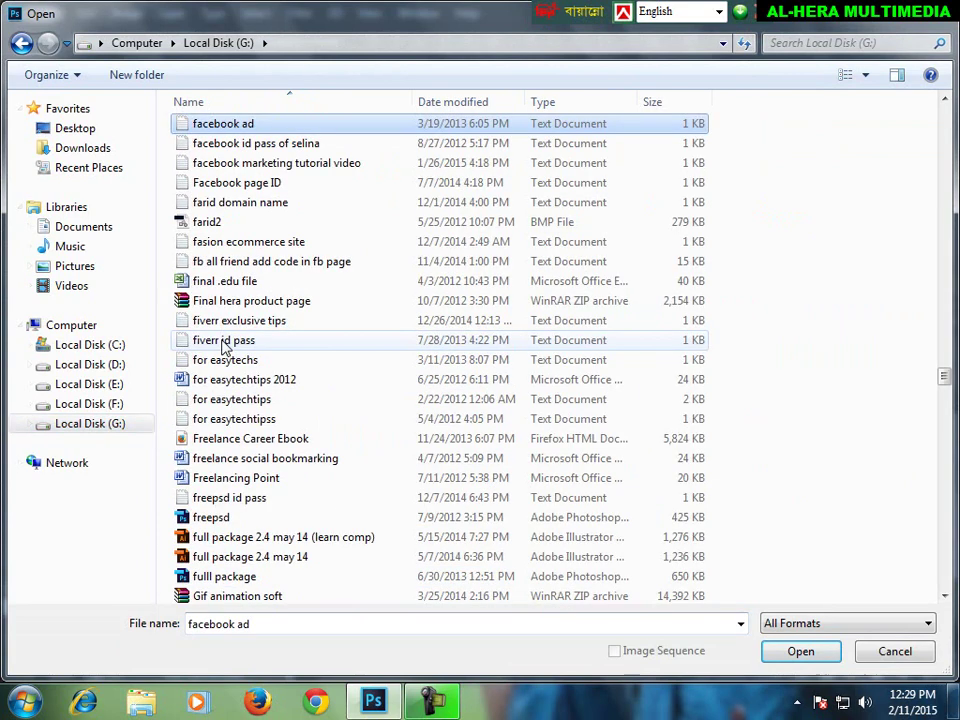
text(reelance Career E)
key(Home)
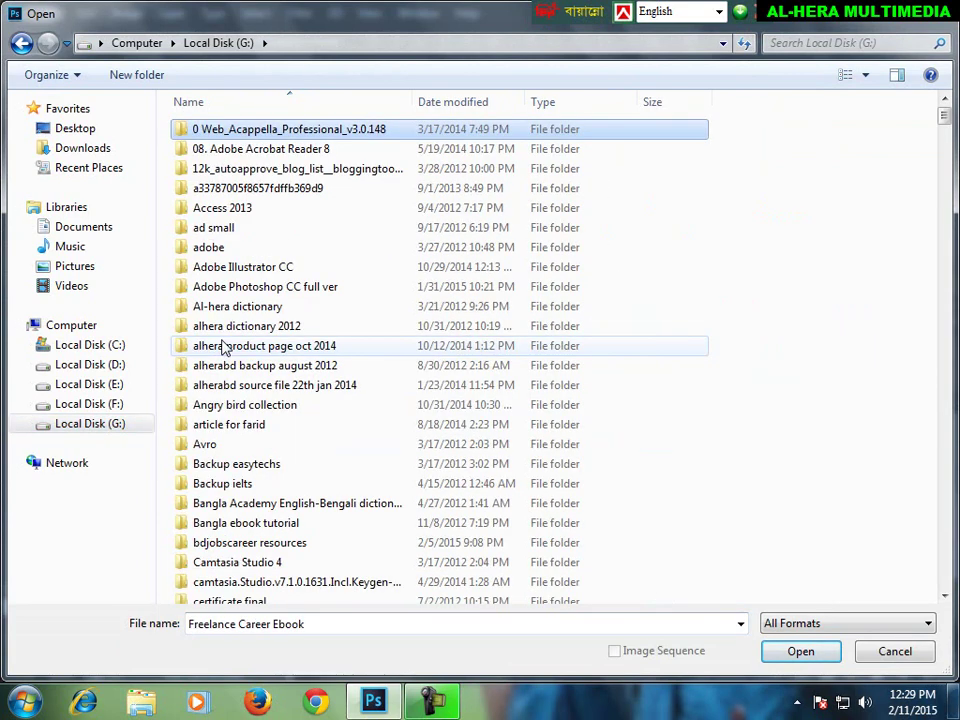
text(fr)
key(Return)
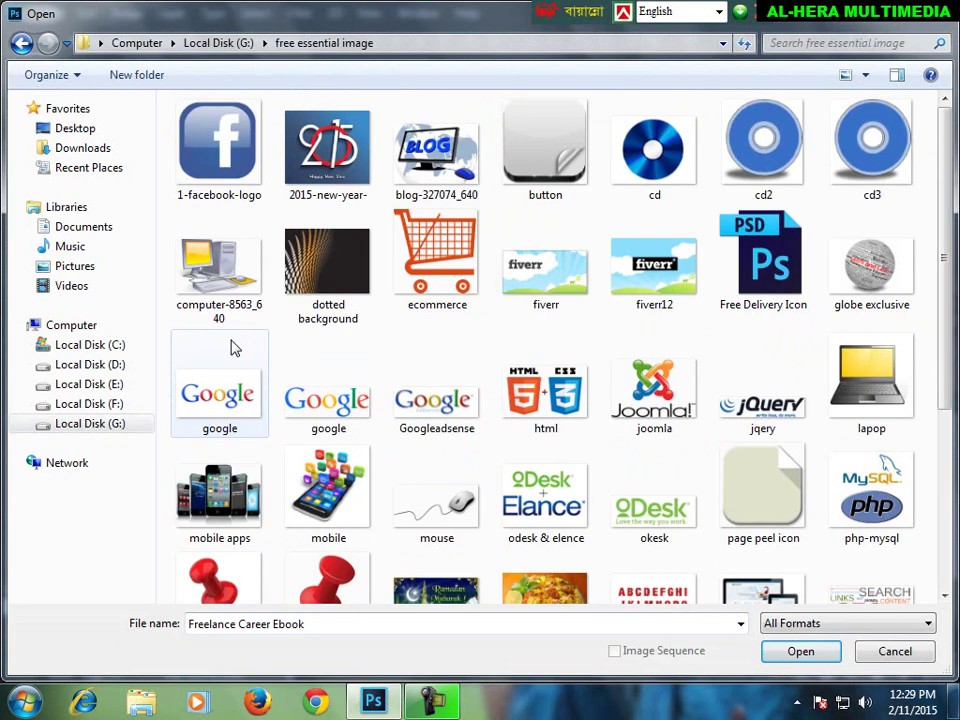
scroll(236, 347, down, 3)
double_click(338, 414)
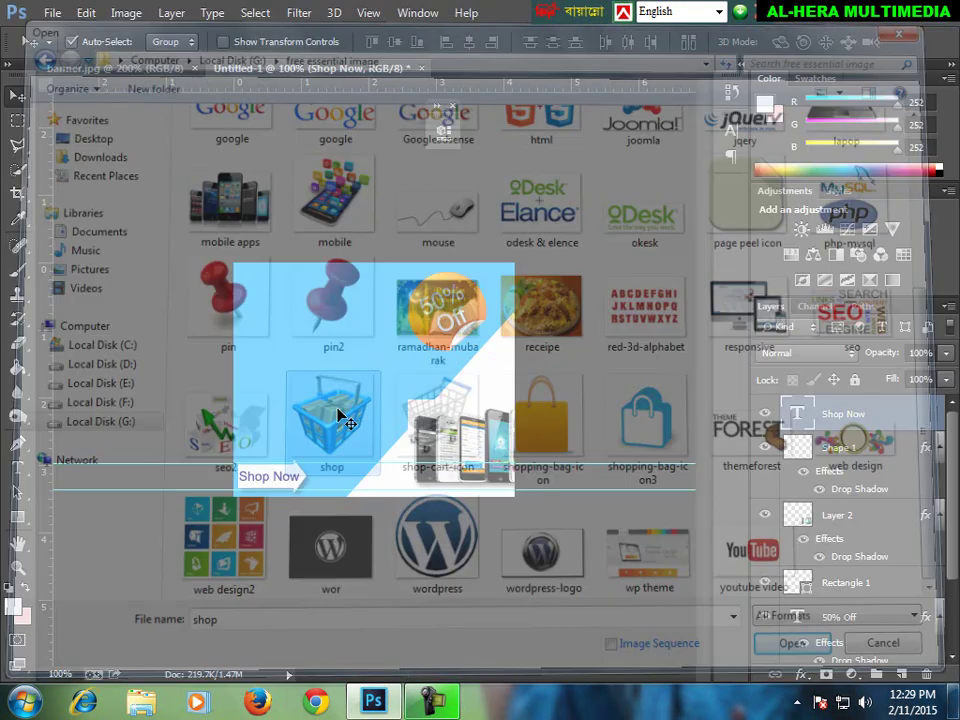
drag(530, 68, 540, 137)
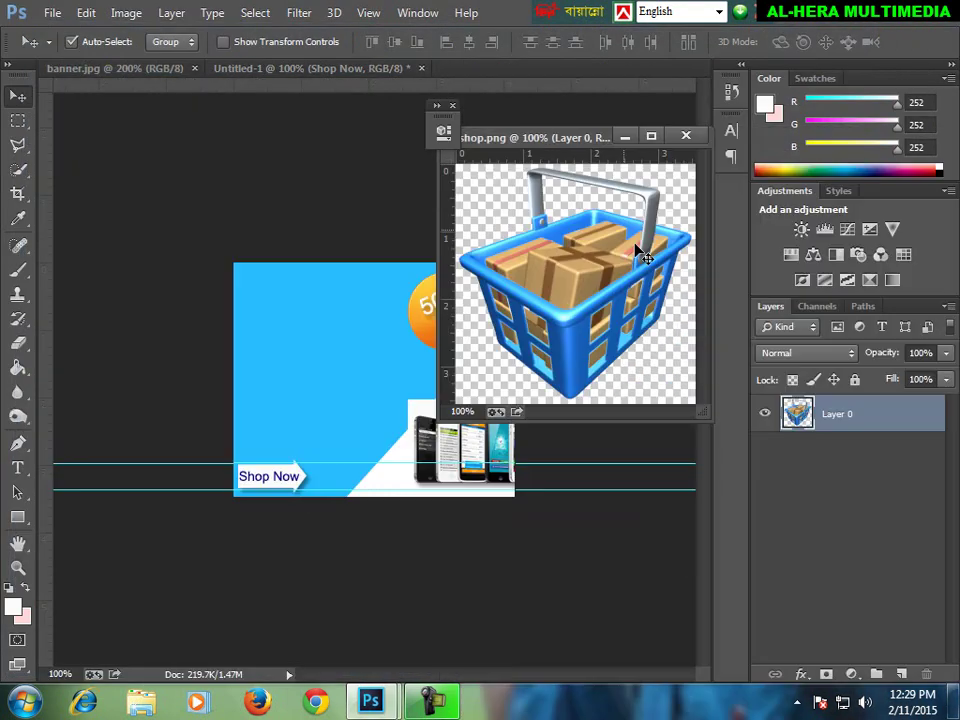
drag(636, 246, 420, 380)
Shrink the basket to about 18% and place it just right of the Shop Now arrow.
click(686, 134)
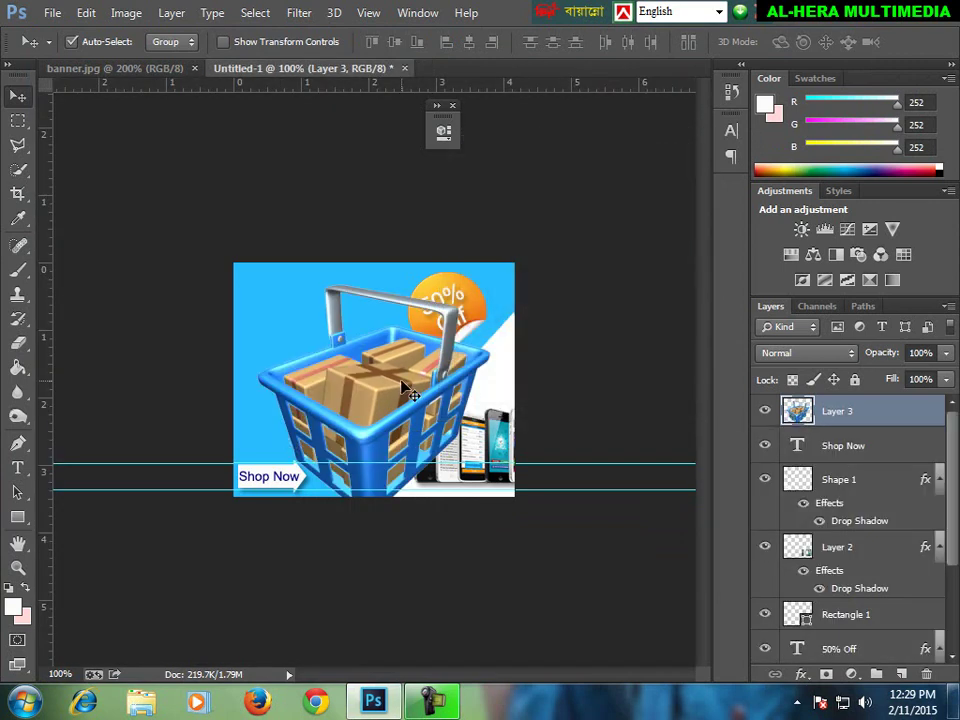
key(ctrl+t)
mouse_move(512, 268)
mouse_down()
mouse_move(453, 358)
mouse_move(397, 380)
mouse_up()
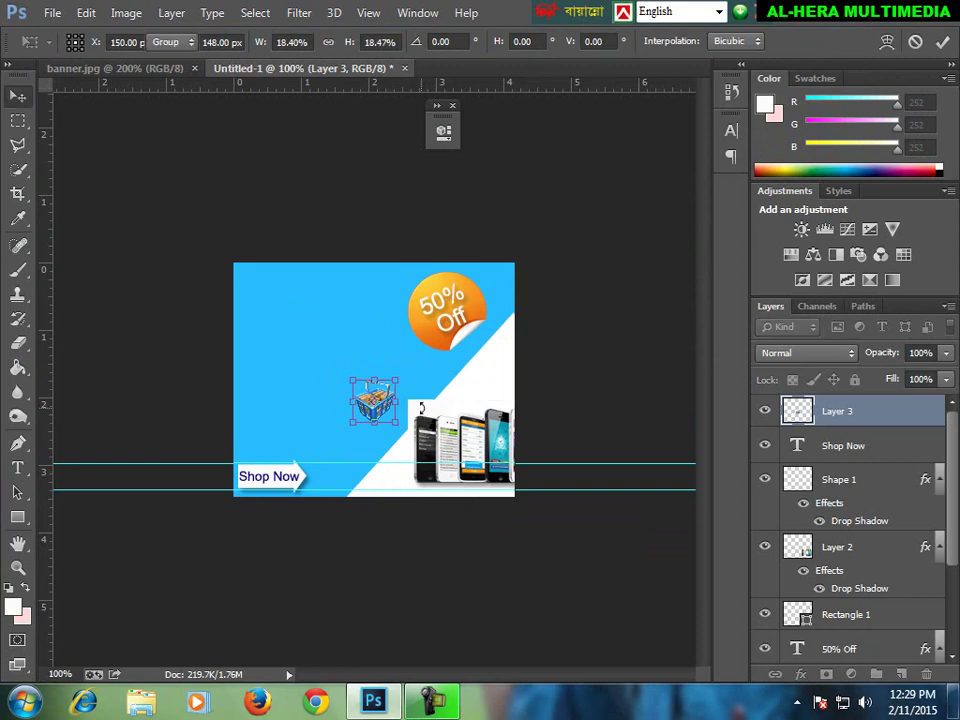
key(Return)
drag(369, 419, 338, 479)
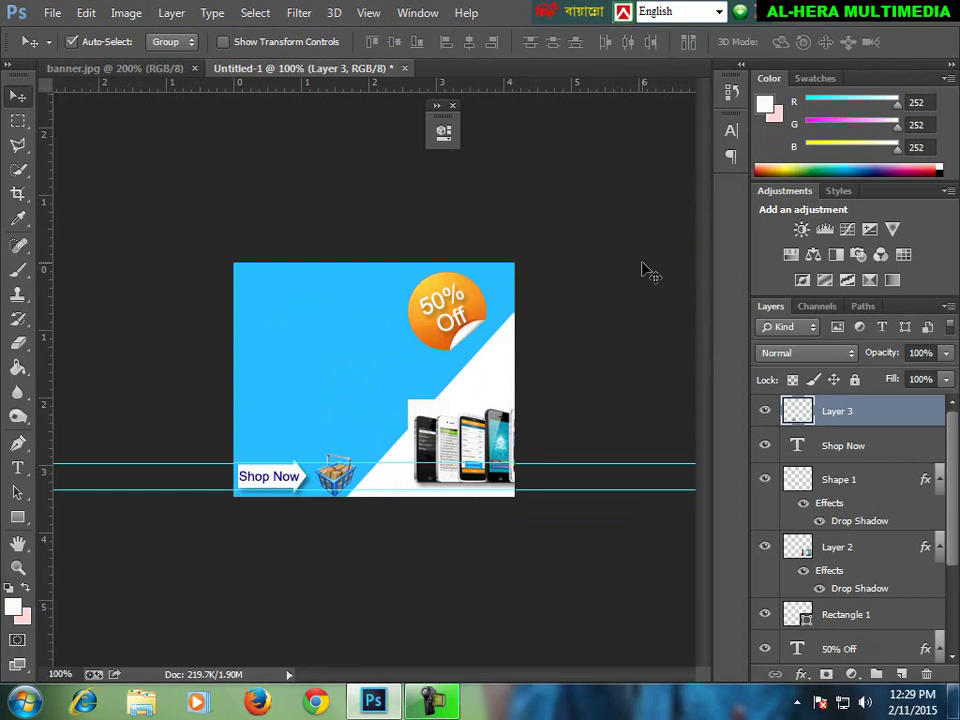
key(ctrl+t)
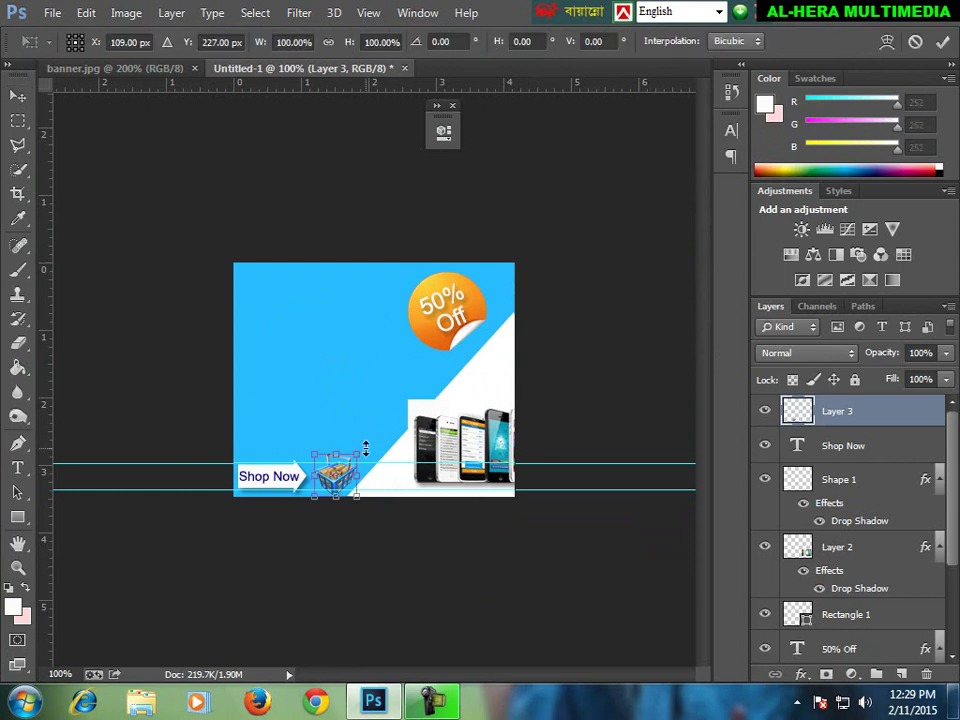
drag(359, 455, 361, 455)
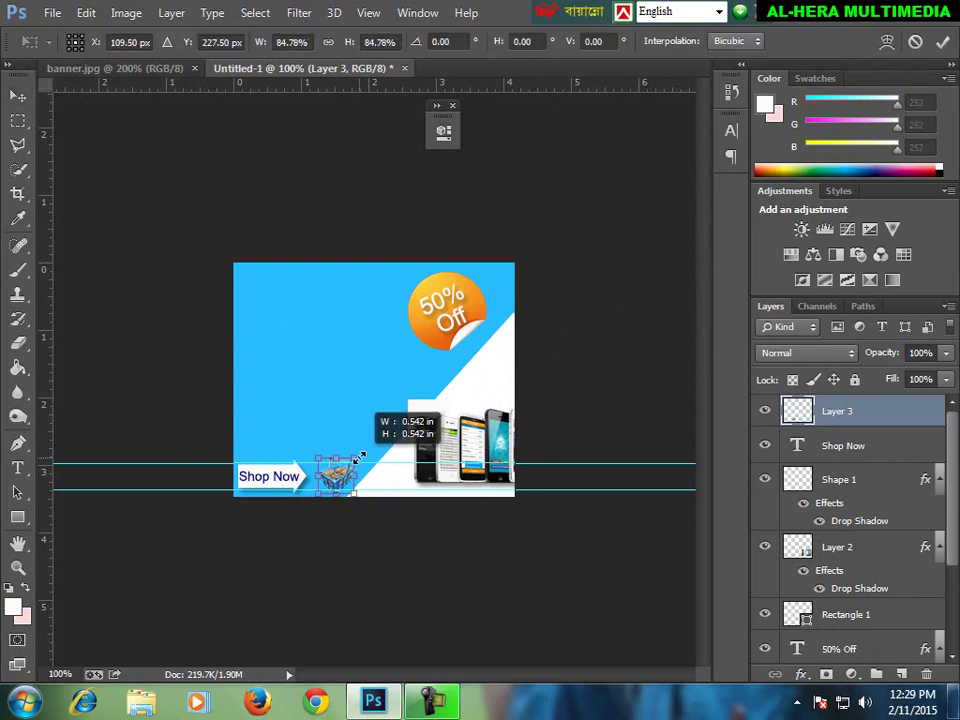
key(Return)
Move both guides below the banner and view banner.jpg for comparison.
drag(583, 464, 570, 550)
drag(566, 493, 600, 536)
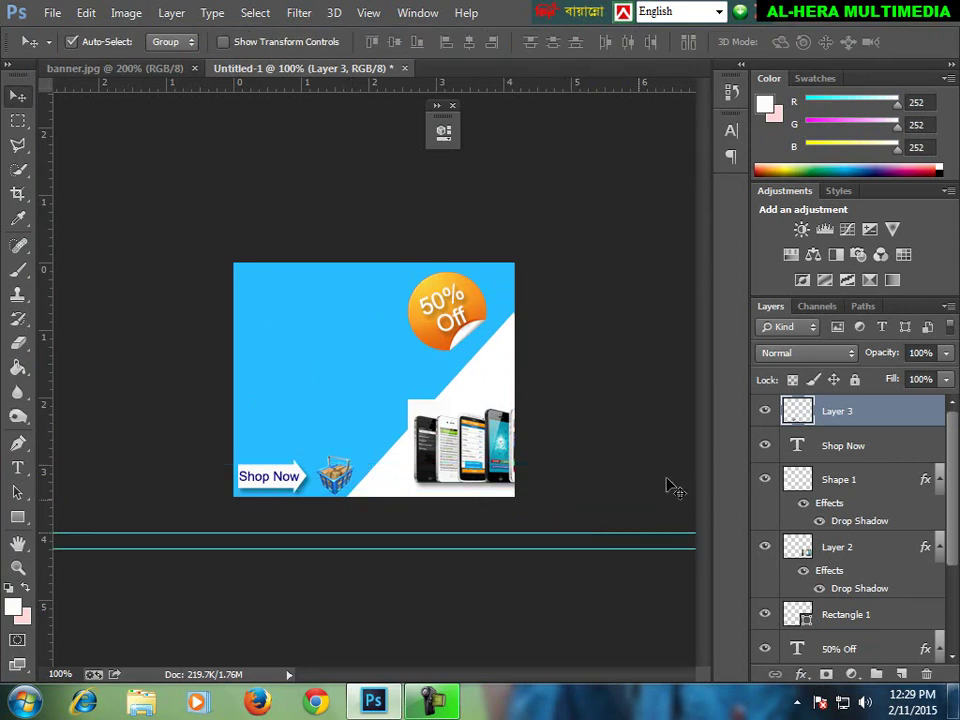
click(139, 69)
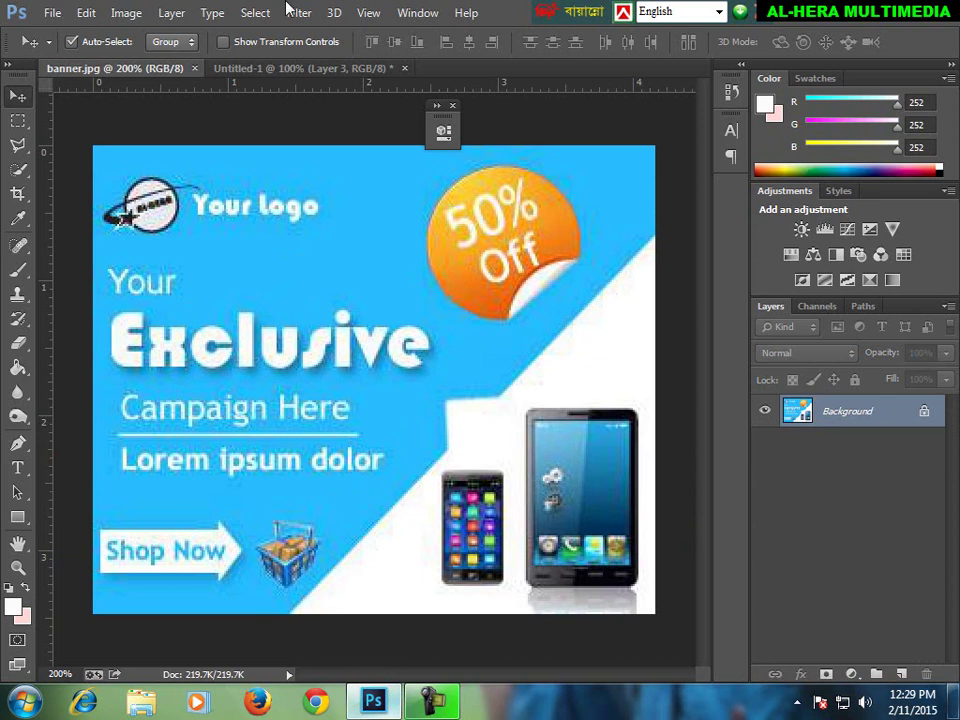
Compare with the reference banner, then start a Bauhaus 93 text layer in the upper-left blue area.
click(291, 68)
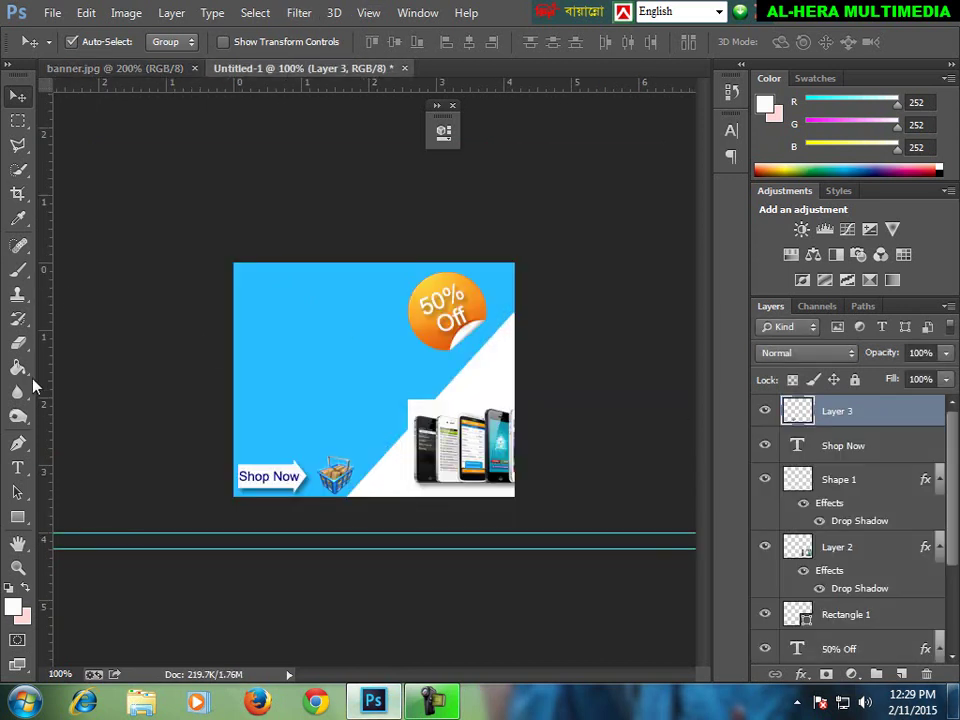
click(17, 467)
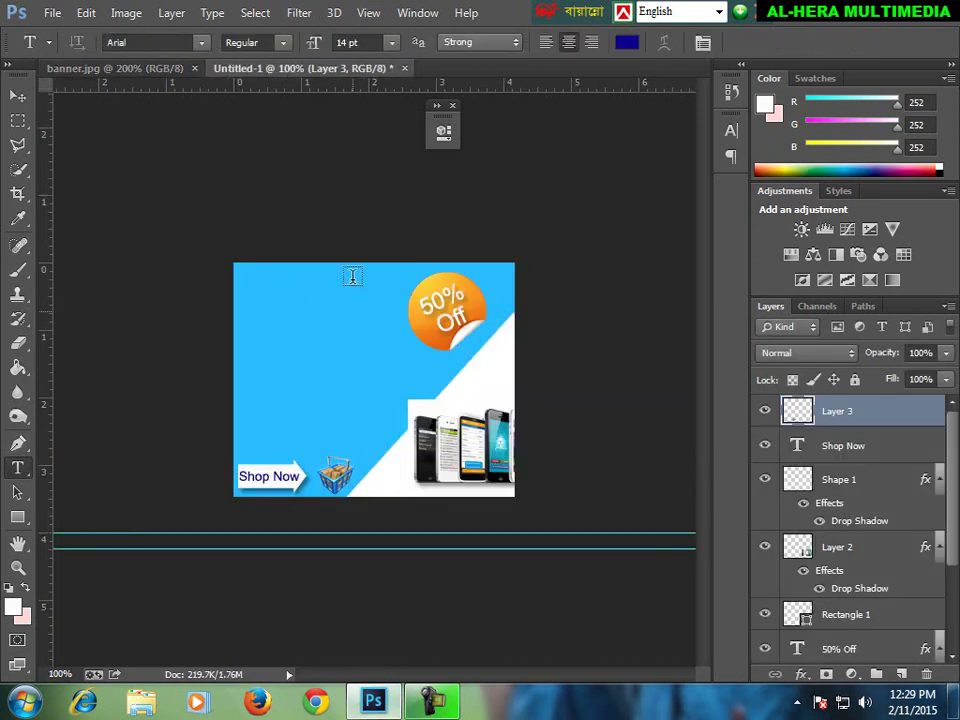
click(116, 67)
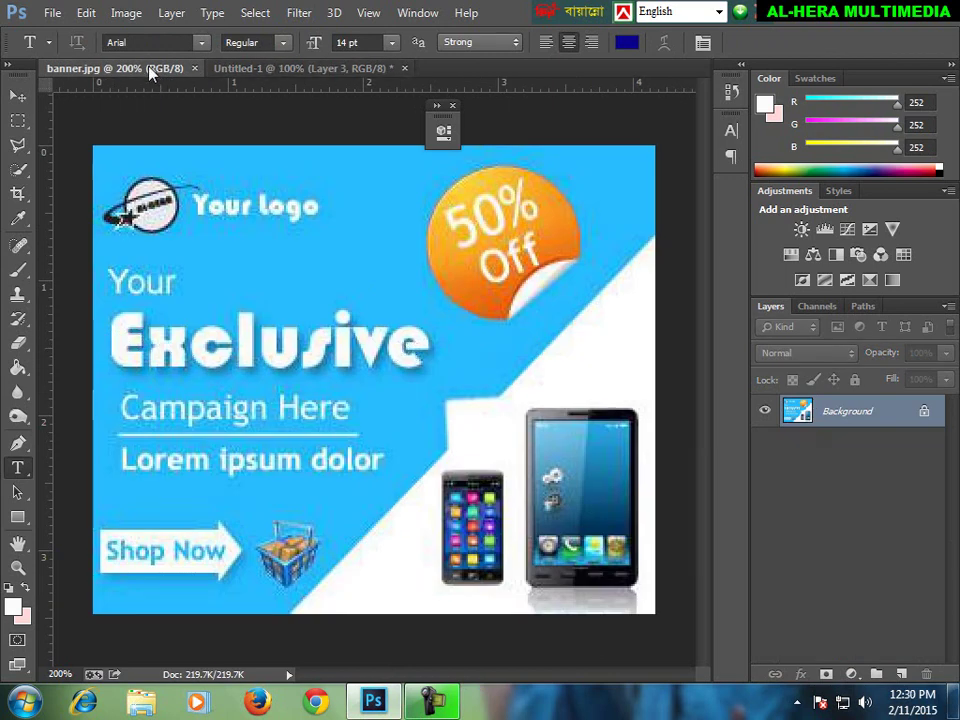
click(302, 68)
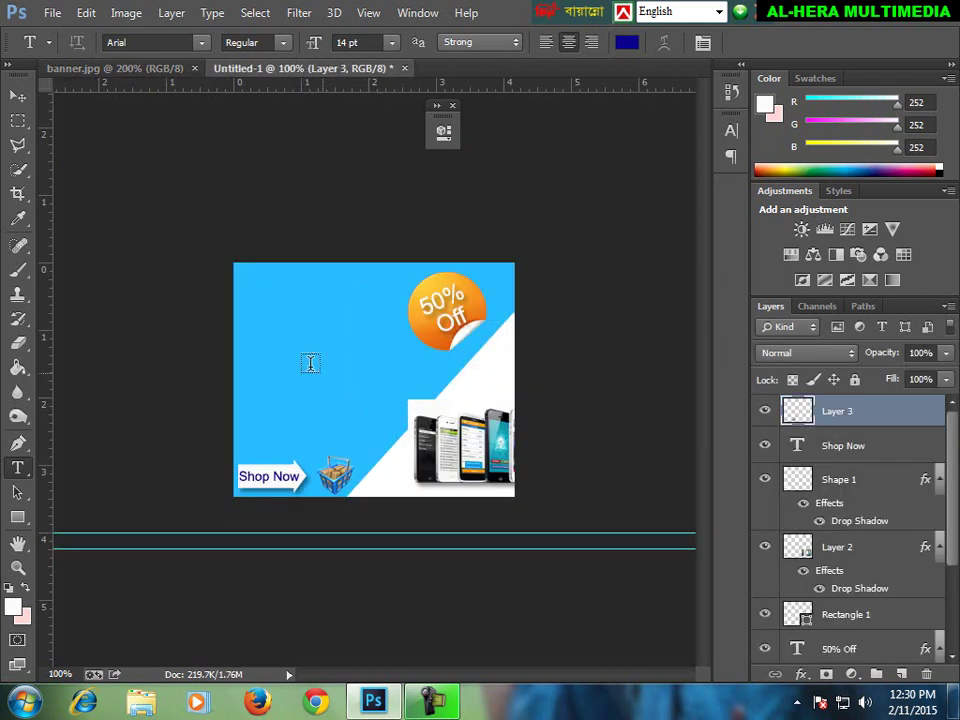
click(256, 356)
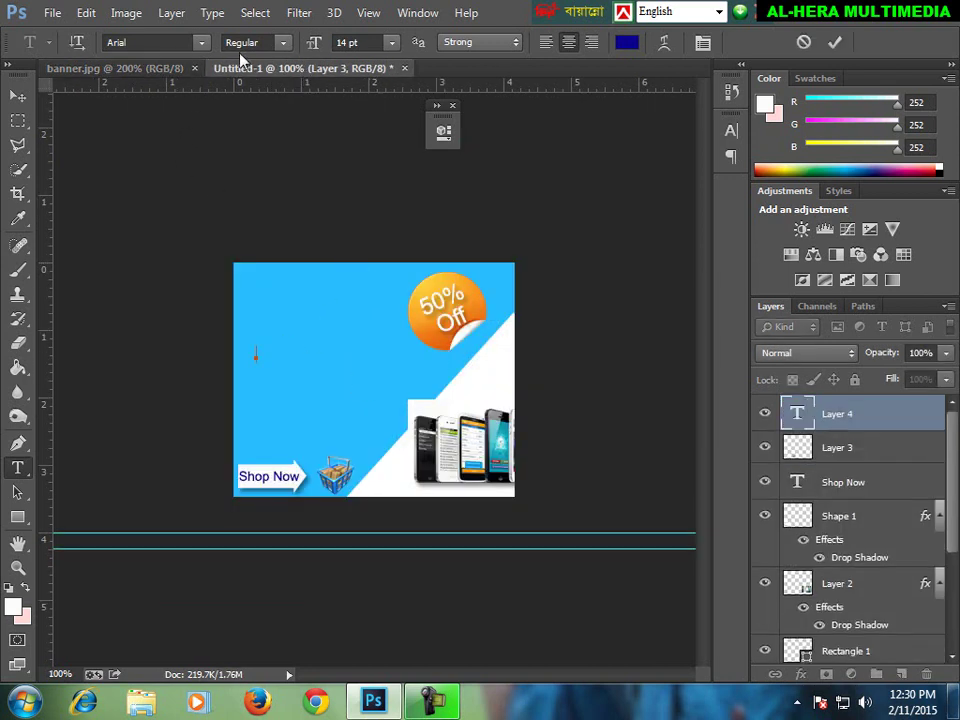
click(201, 43)
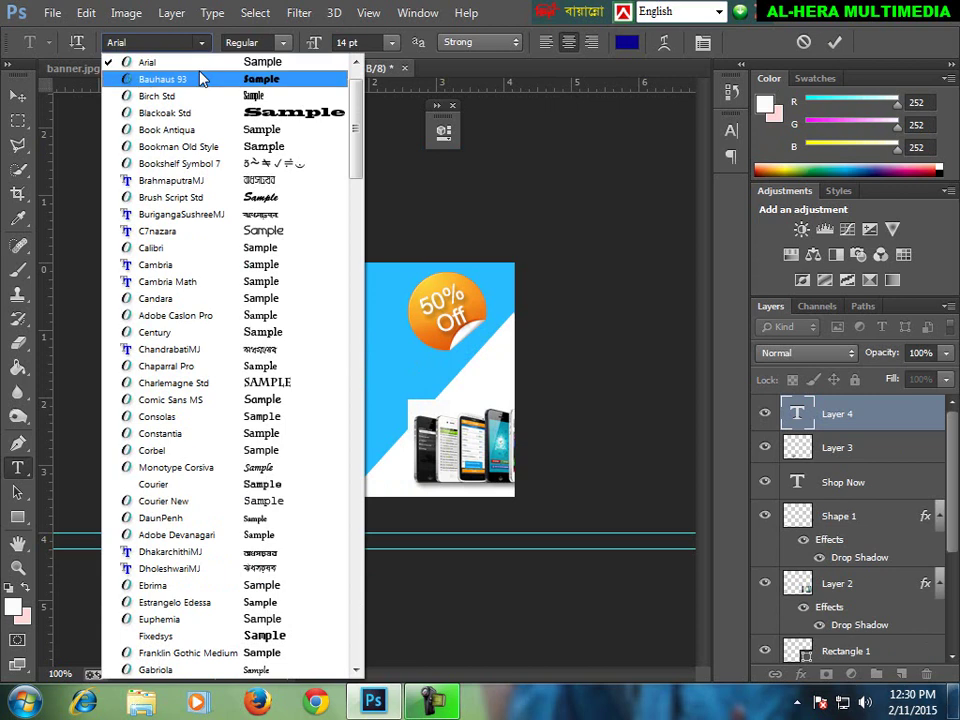
click(204, 78)
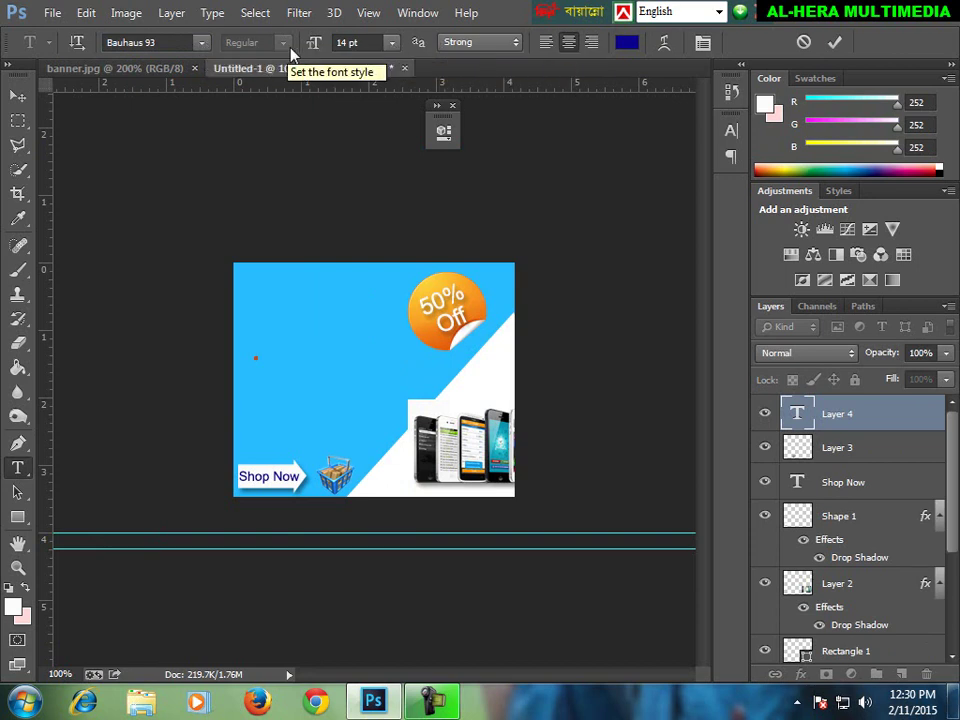
Type 'Exclusive' at 48 pt and move it fully onto the banner.
click(394, 45)
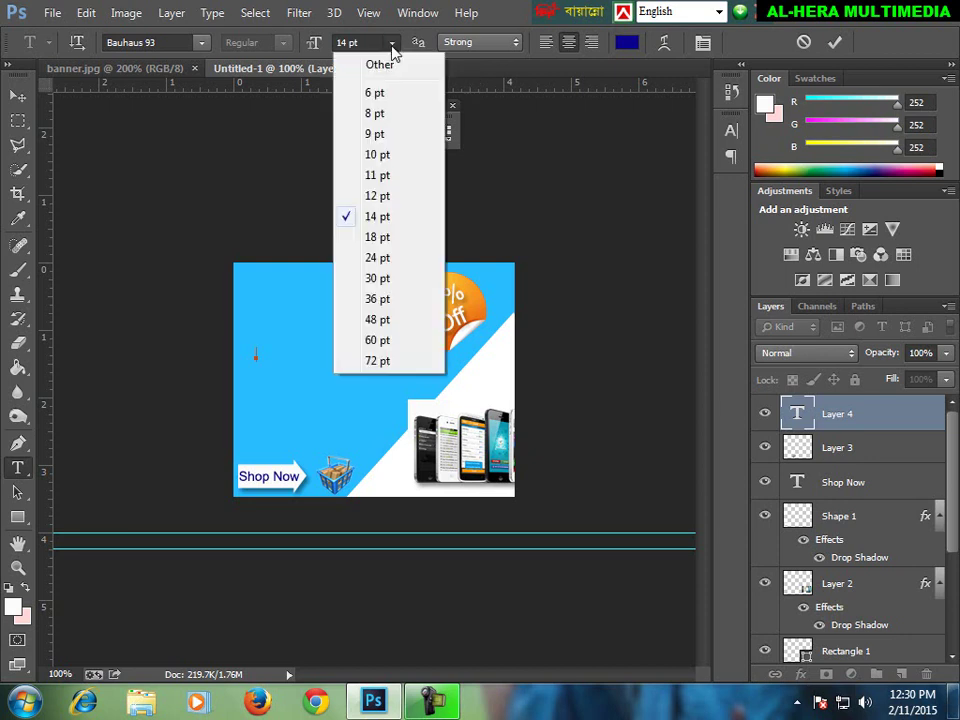
click(386, 320)
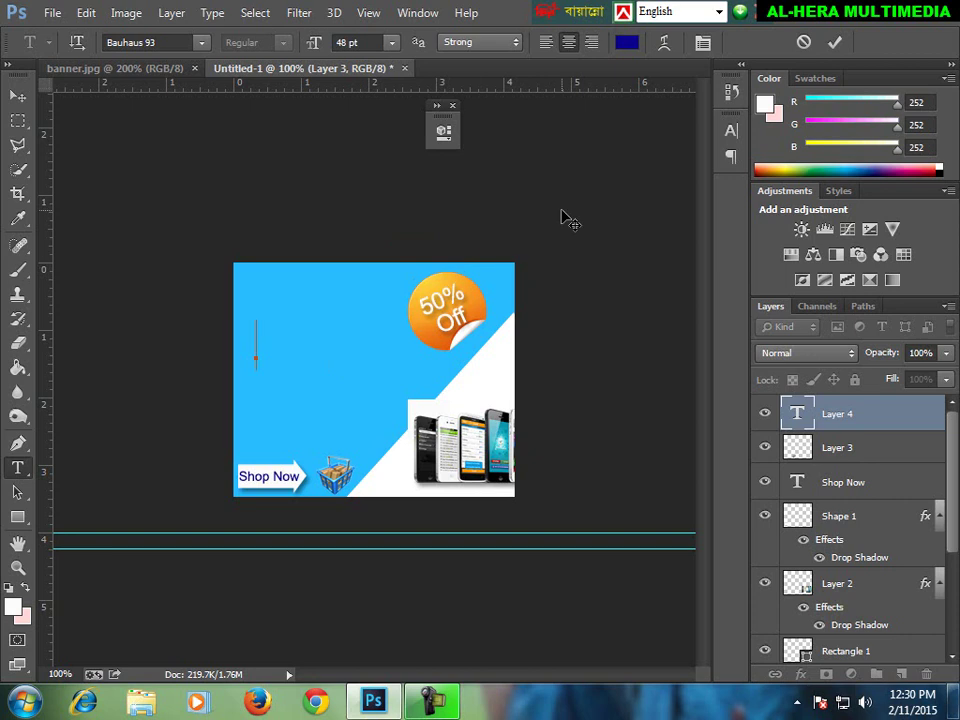
text(Exclus)
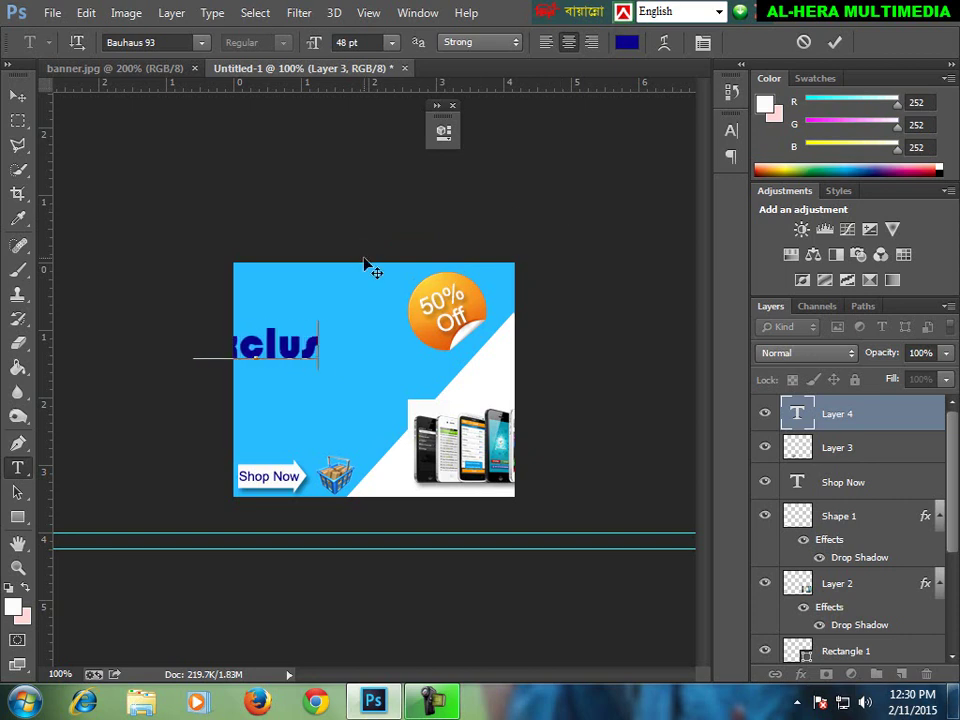
text(ive)
drag(360, 411, 433, 421)
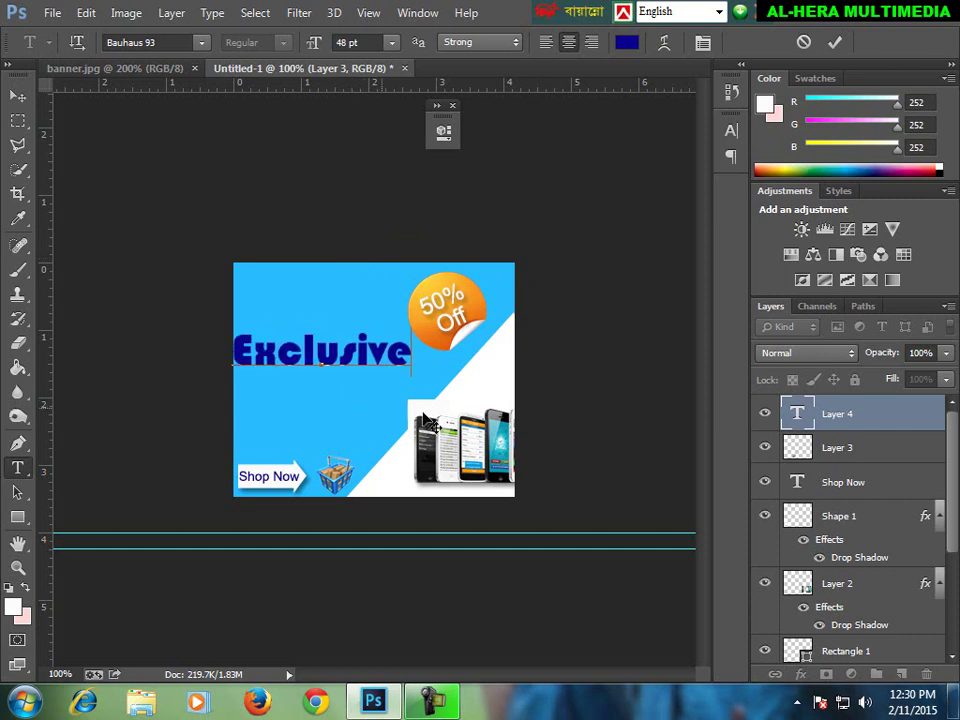
Colour the Exclusive text white (ffffff).
mouse_move(420, 355)
mouse_down()
mouse_move(240, 340)
mouse_move(400, 72)
mouse_up()
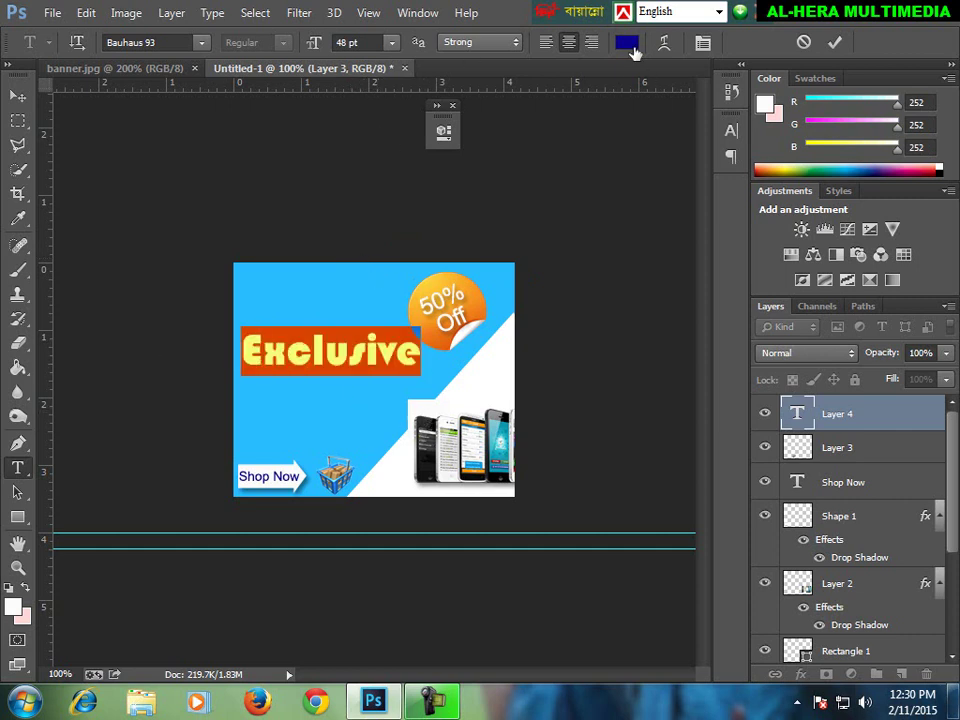
click(627, 42)
text(ffffff)
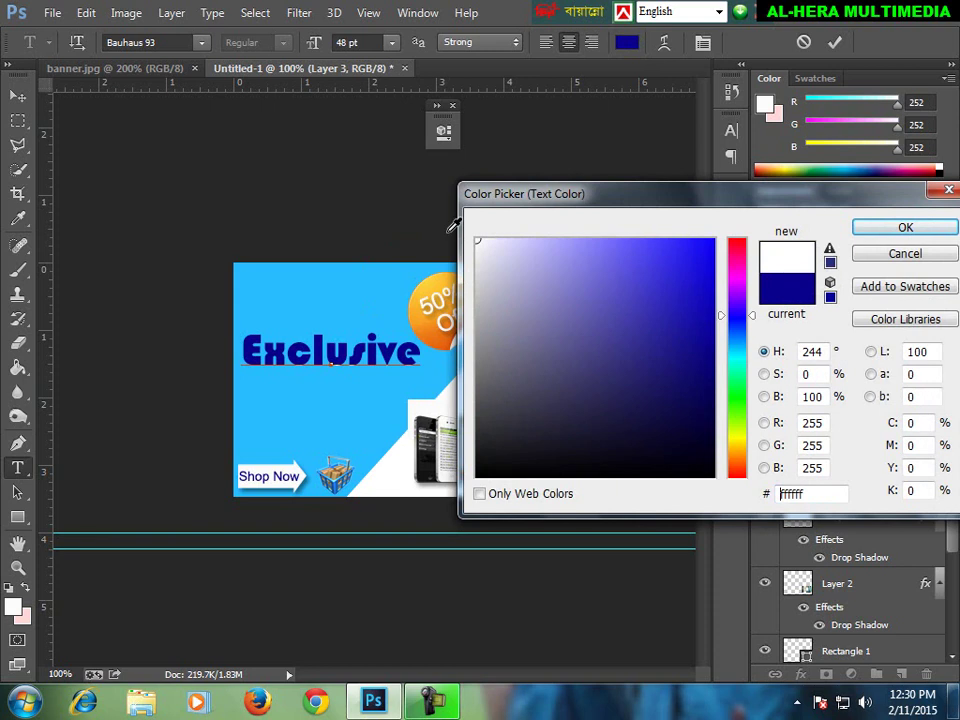
key(Return)
Nudge the Exclusive headline into place, resize it to 44 pt, and commit.
drag(375, 425, 405, 400)
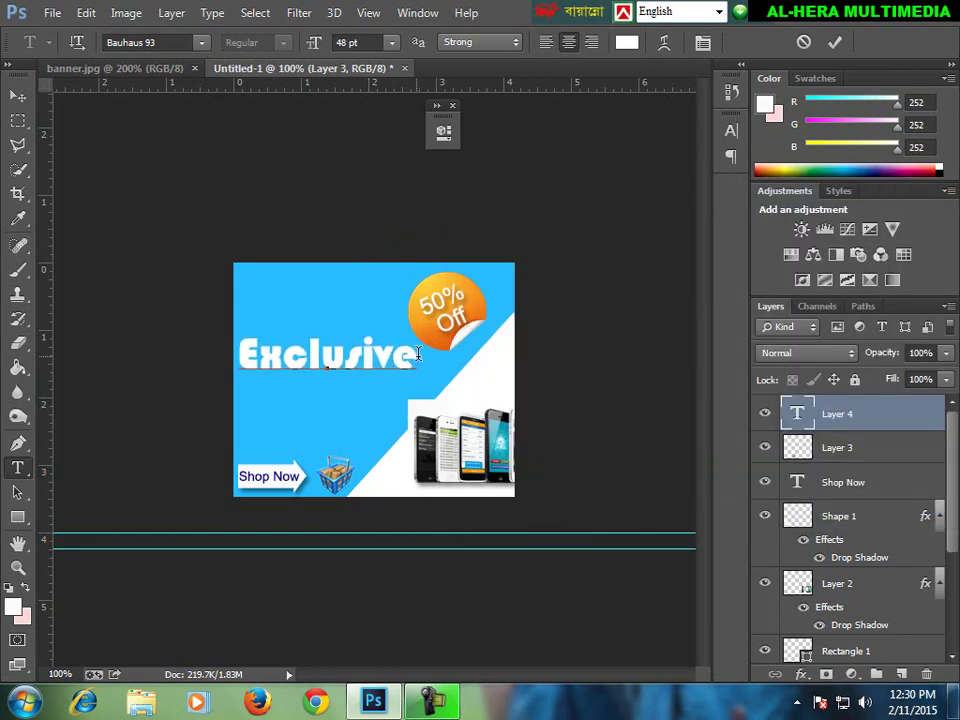
drag(418, 354, 210, 332)
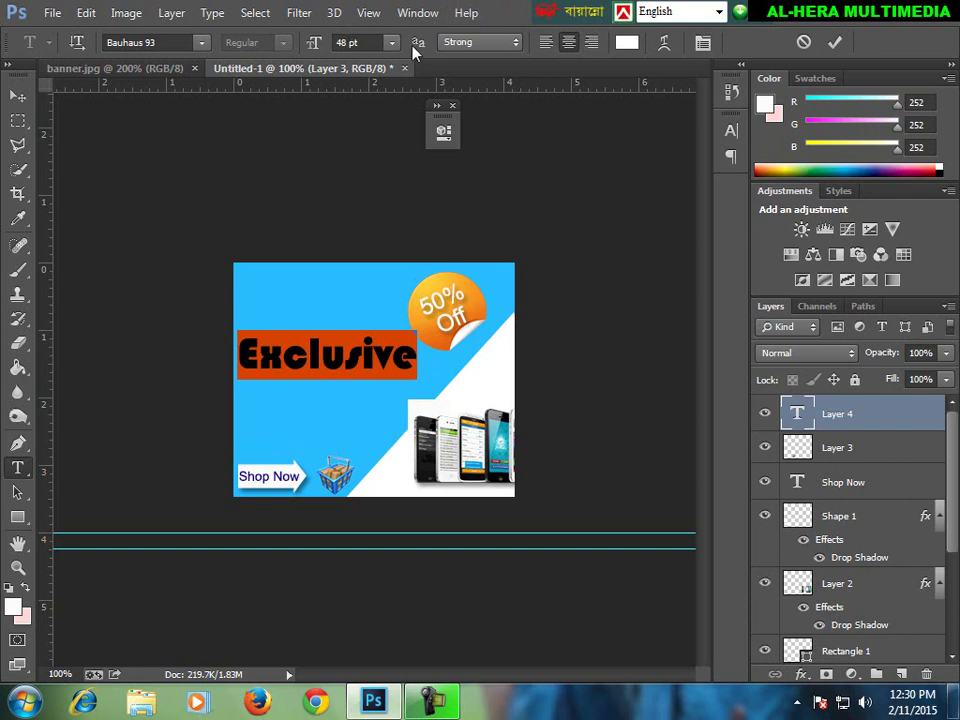
click(343, 43)
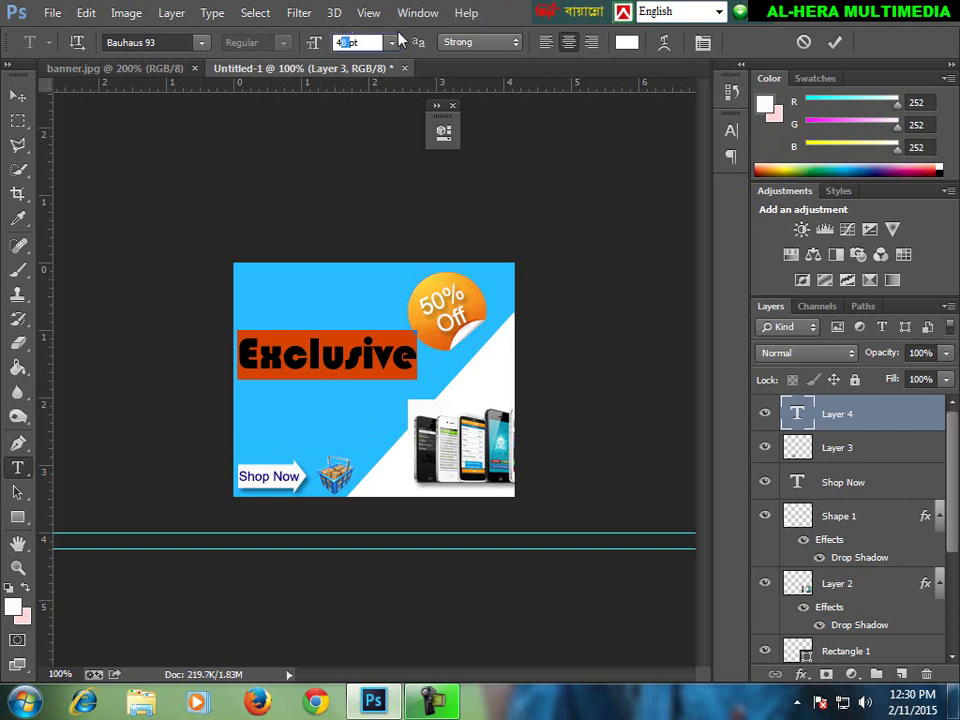
text(44)
key(Return)
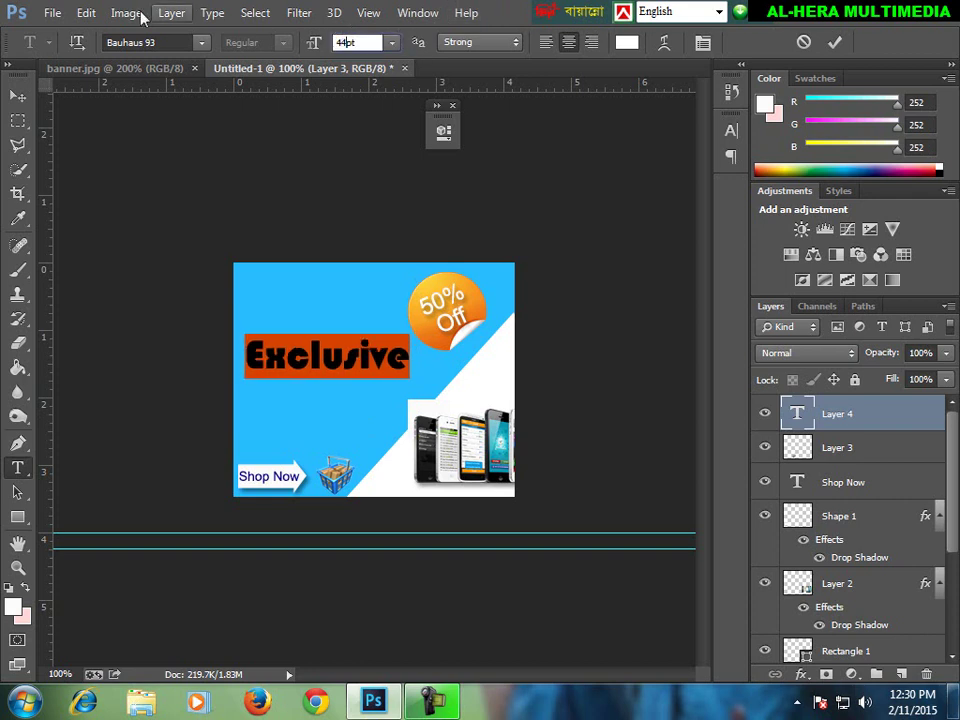
click(18, 96)
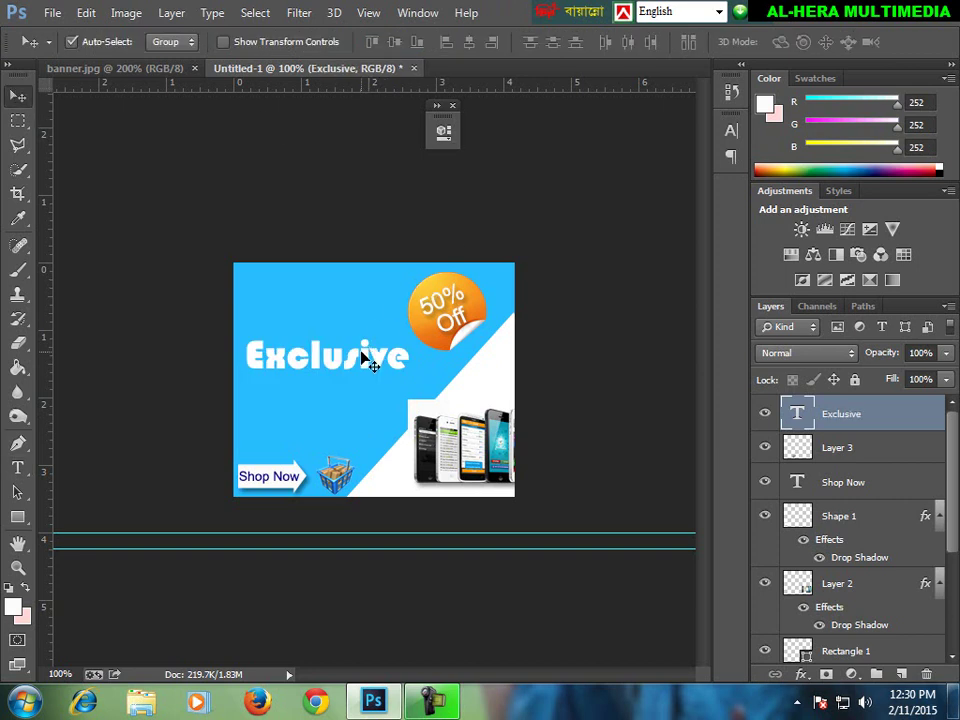
Apply a Drop Shadow with 38% opacity to the Exclusive headline layer.
click(176, 13)
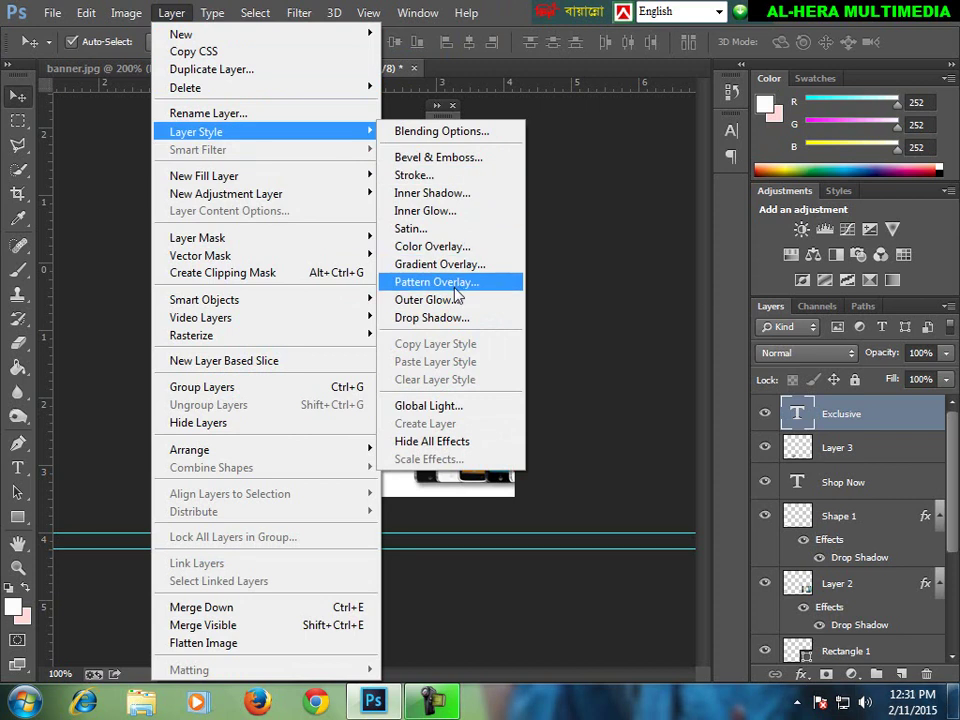
mouse_move(196, 132)
click(430, 317)
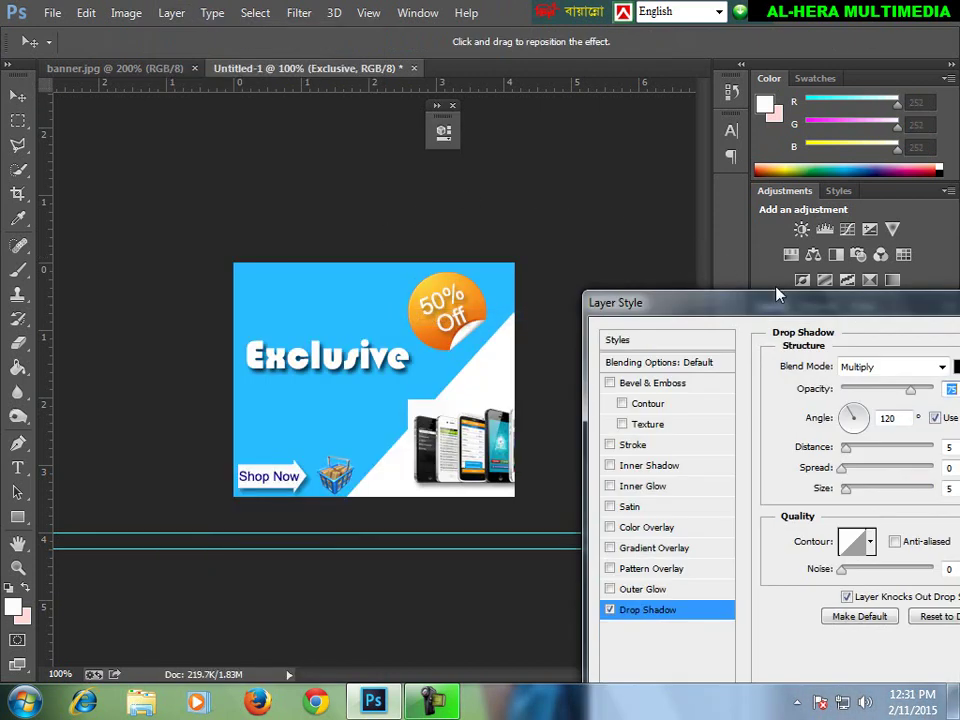
drag(910, 402, 878, 402)
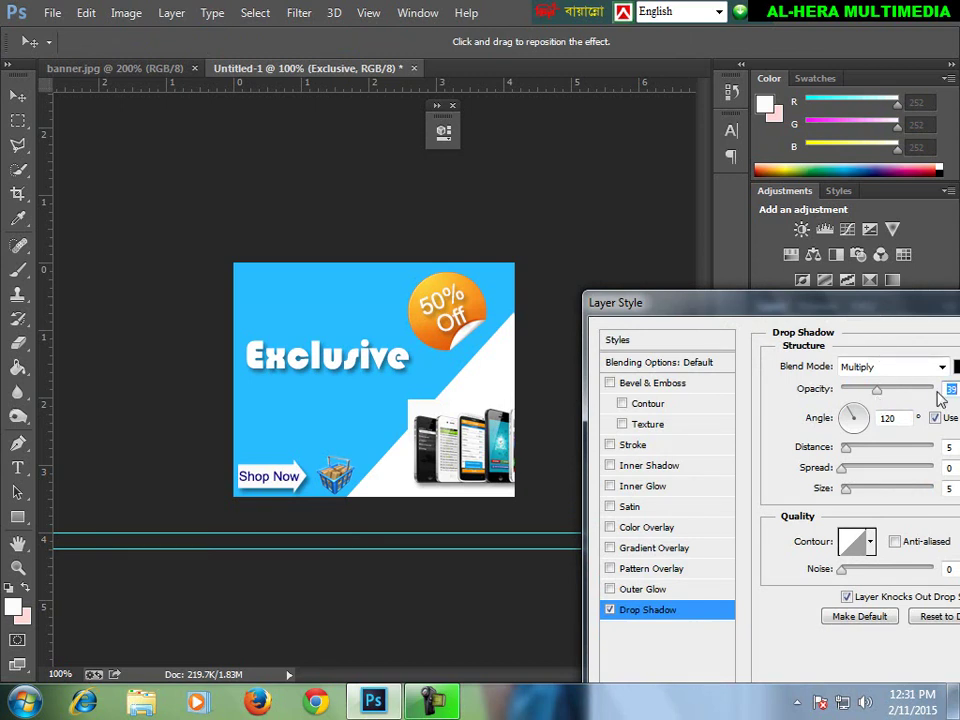
drag(892, 323, 790, 337)
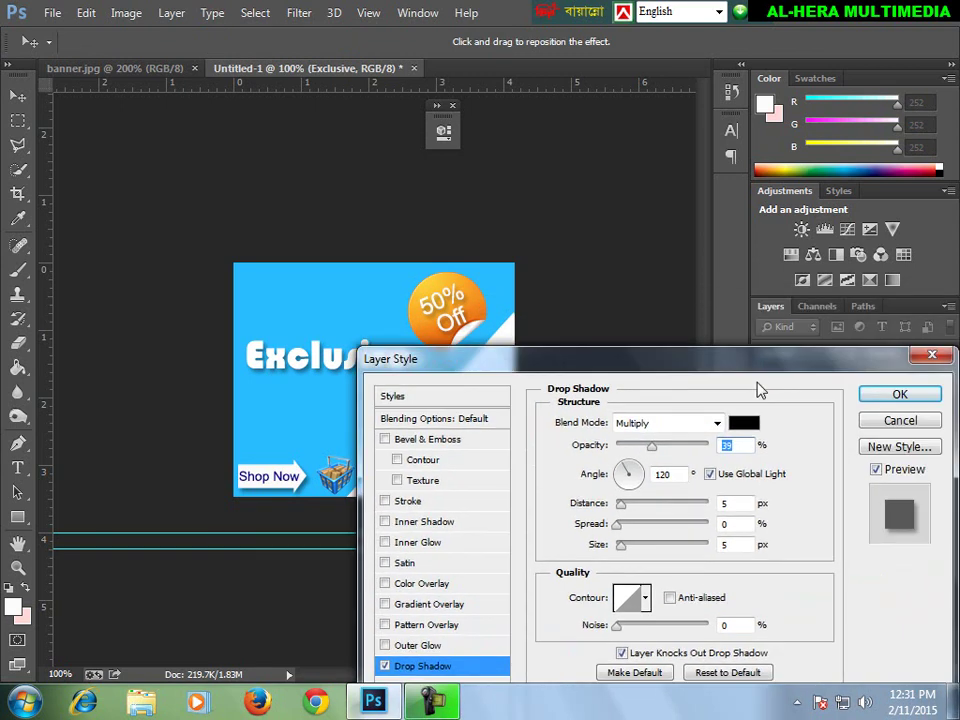
drag(924, 348, 725, 421)
click(812, 429)
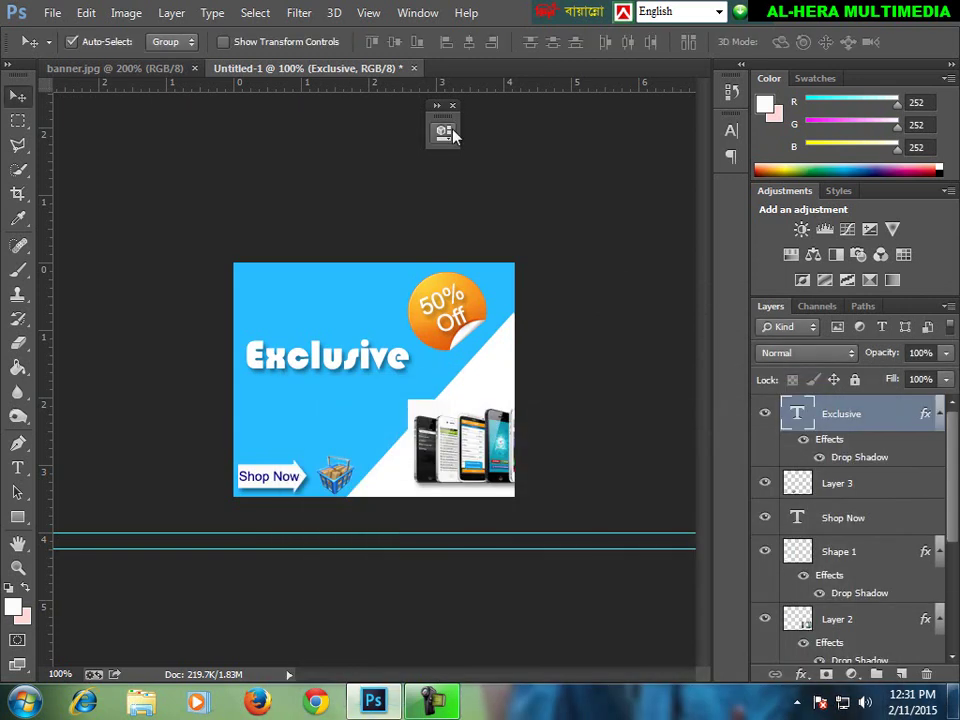
click(150, 69)
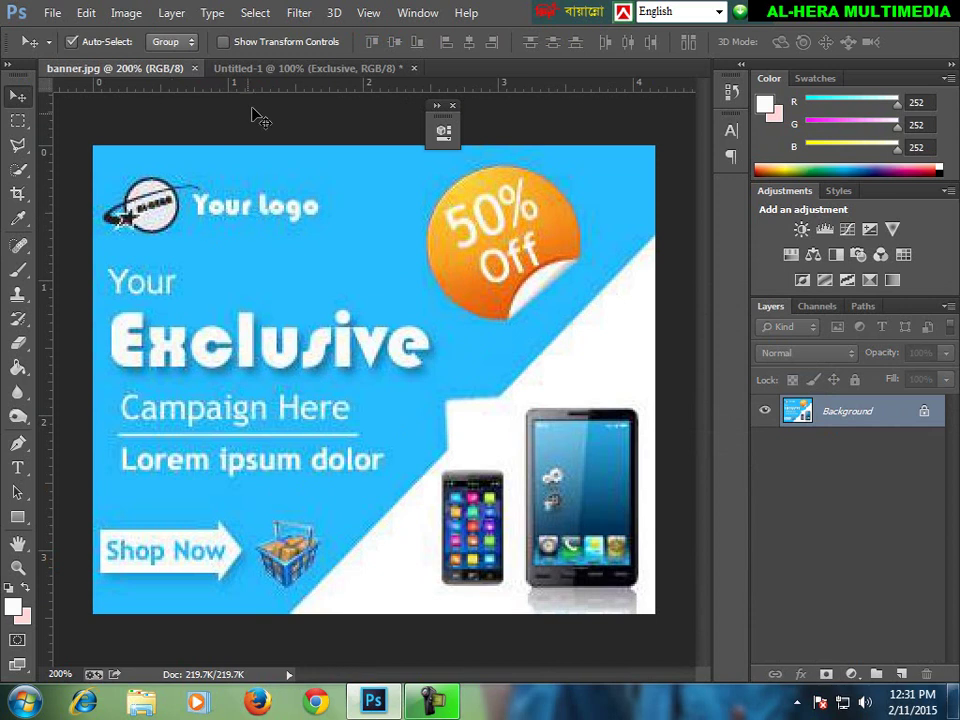
click(279, 69)
click(175, 68)
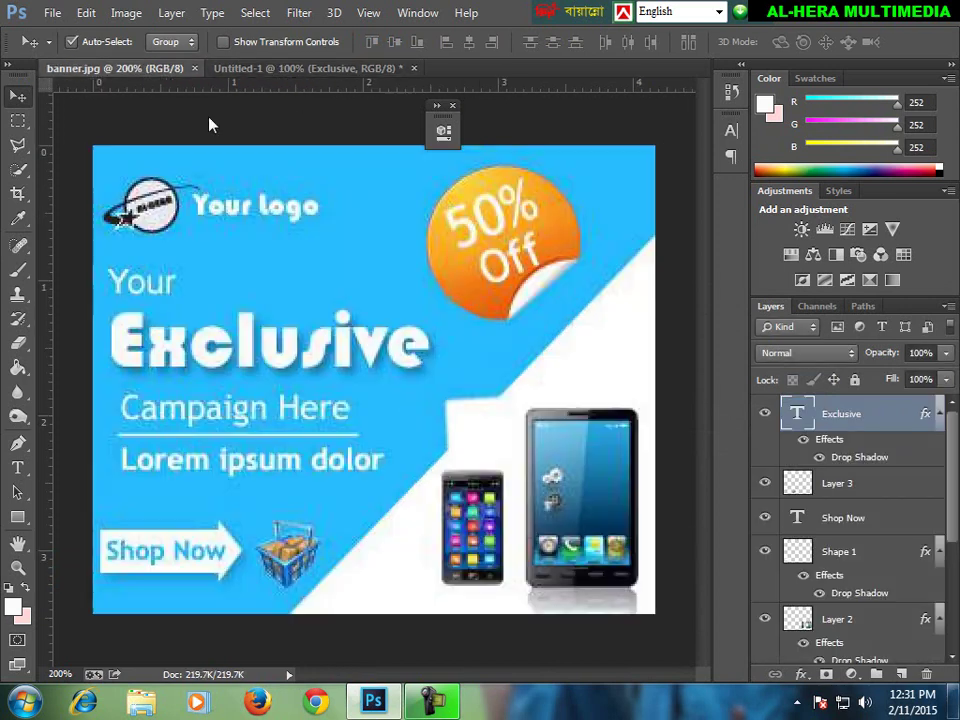
click(277, 70)
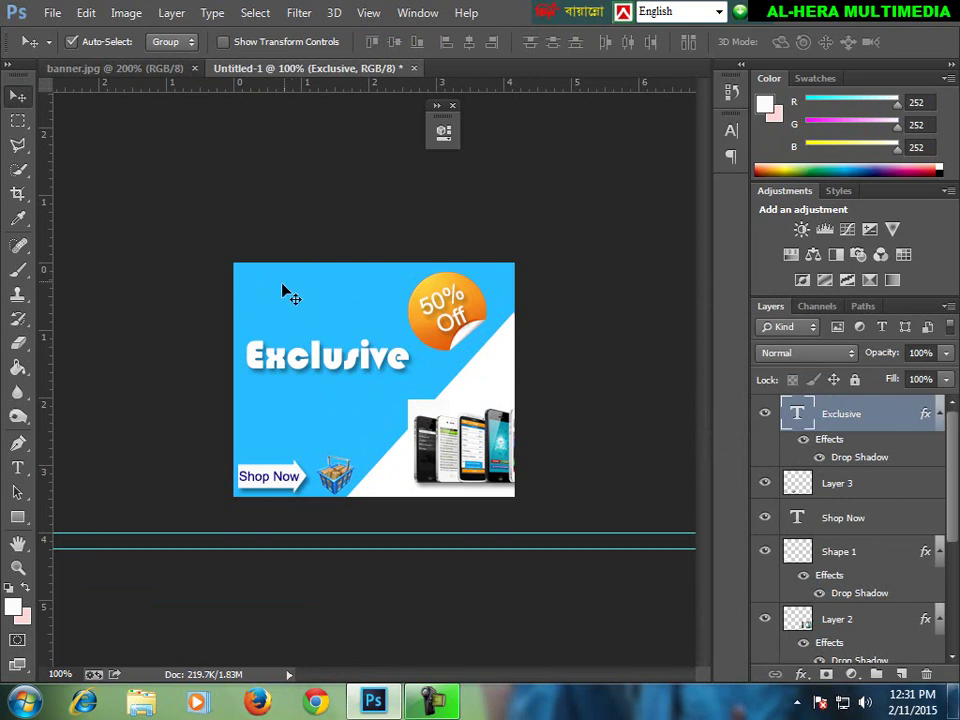
click(141, 72)
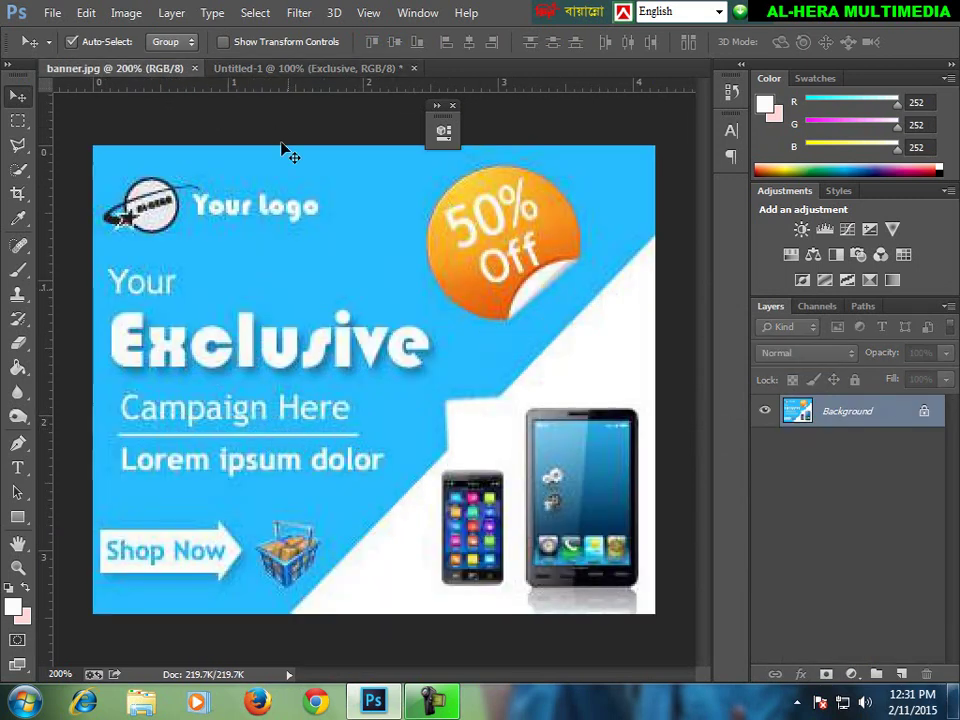
click(286, 70)
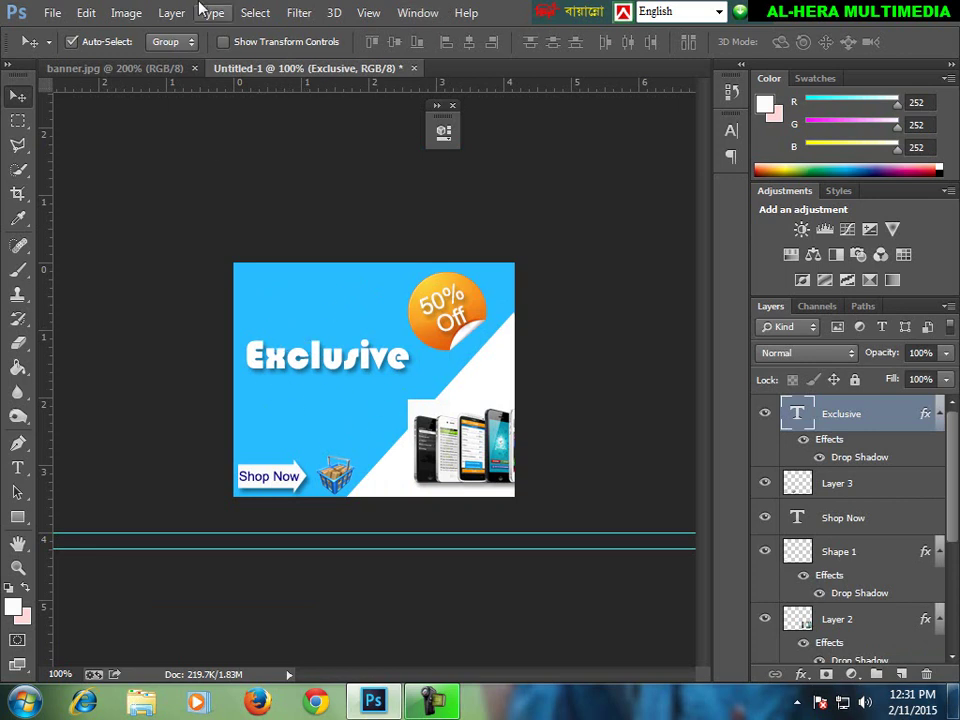
click(126, 69)
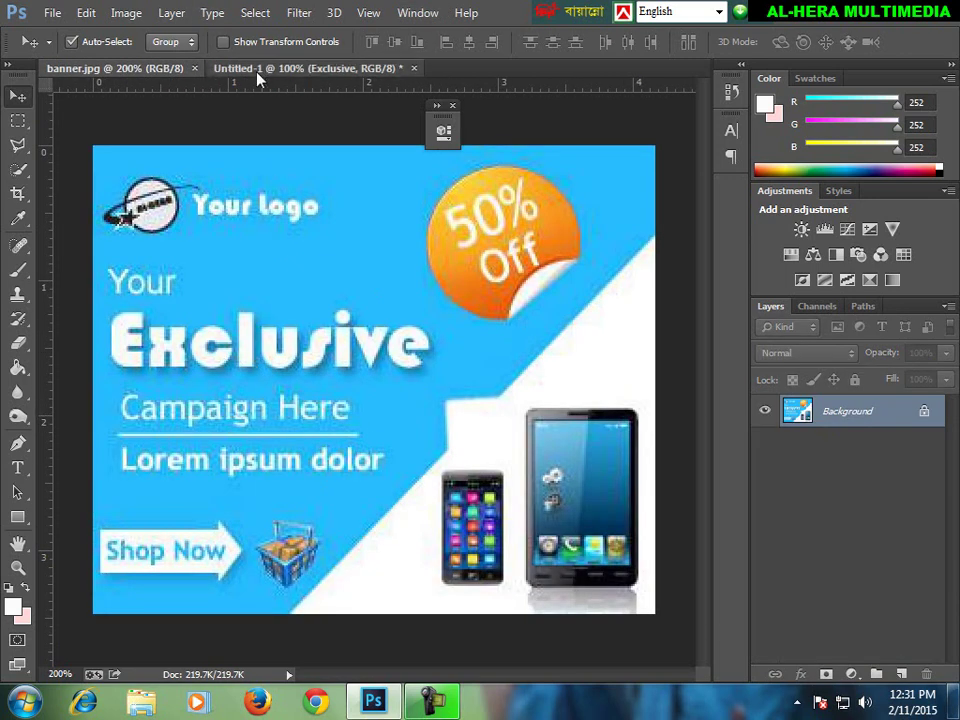
click(300, 68)
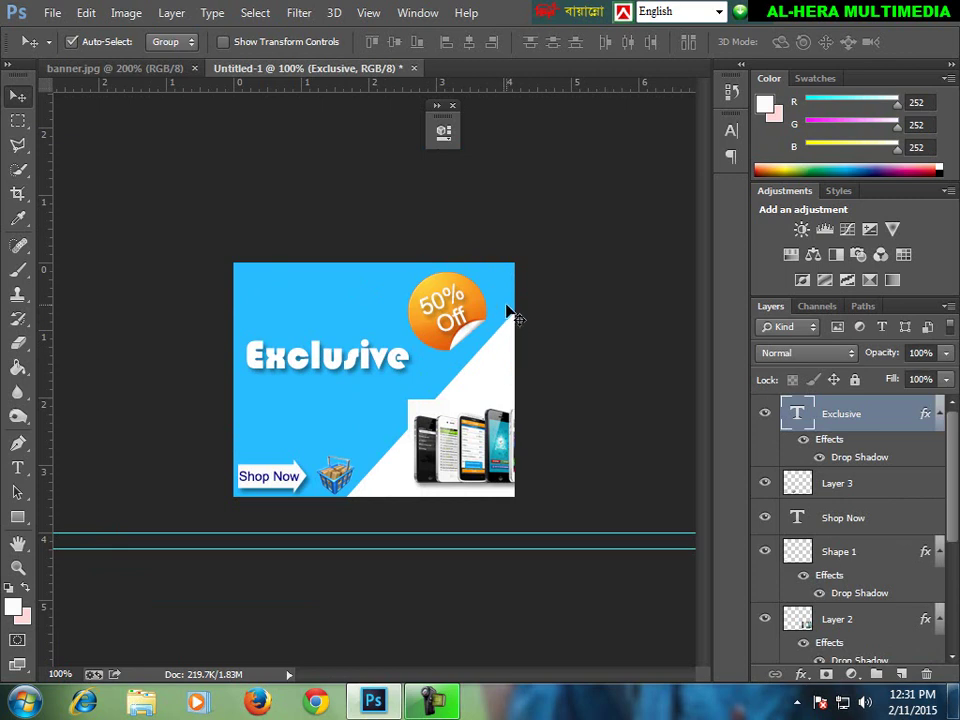